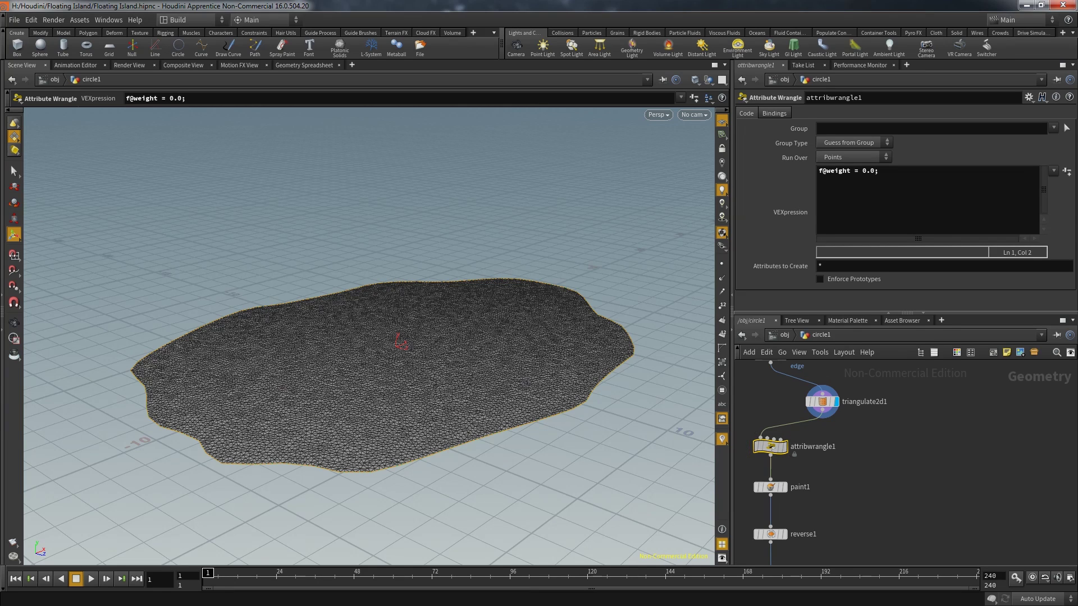
pyautogui.keyDown('alt'); pyautogui.moveTo(771, 447); pyautogui.dragTo(908, 449); pyautogui.keyUp('alt')
pyautogui.click(921, 449)
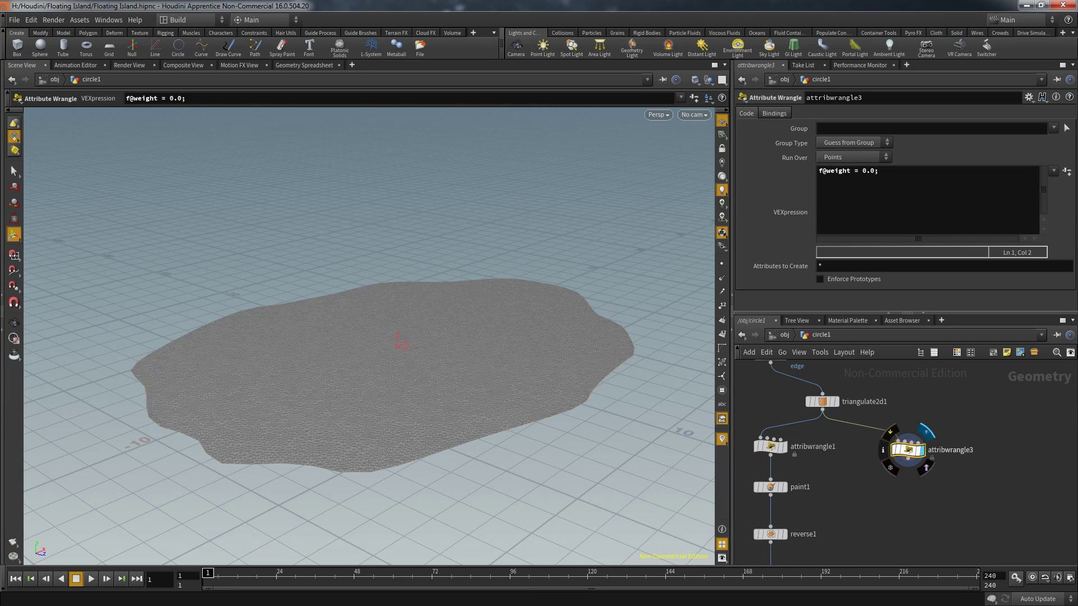
pyautogui.click(880, 171)
pyautogui.hotkey('ctrl', 'a')
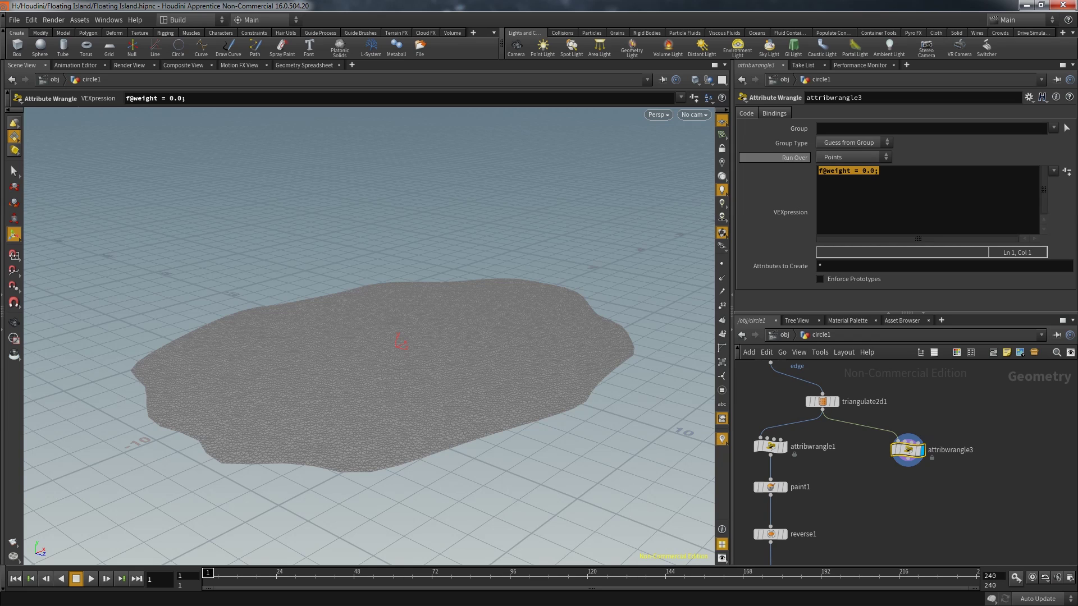
pyautogui.write('@Cd')
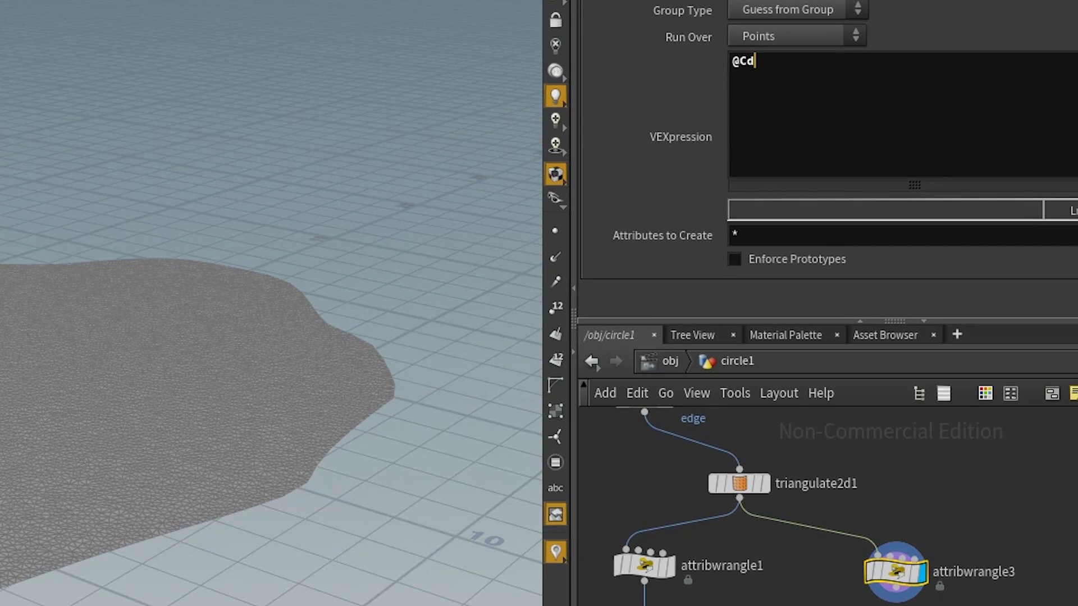
pyautogui.write(' = (1,0,0')
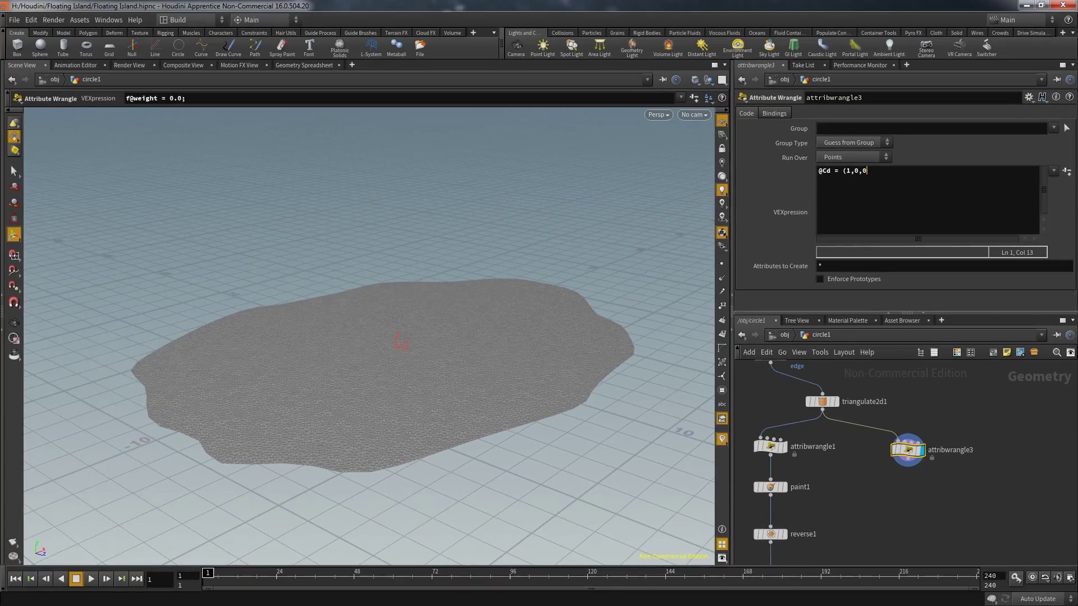
pyautogui.write(');')
pyautogui.press('Escape')
pyautogui.moveTo(393, 315); pyautogui.dragTo(393, 370)
pyautogui.press('Return')
pyautogui.click(844, 171)
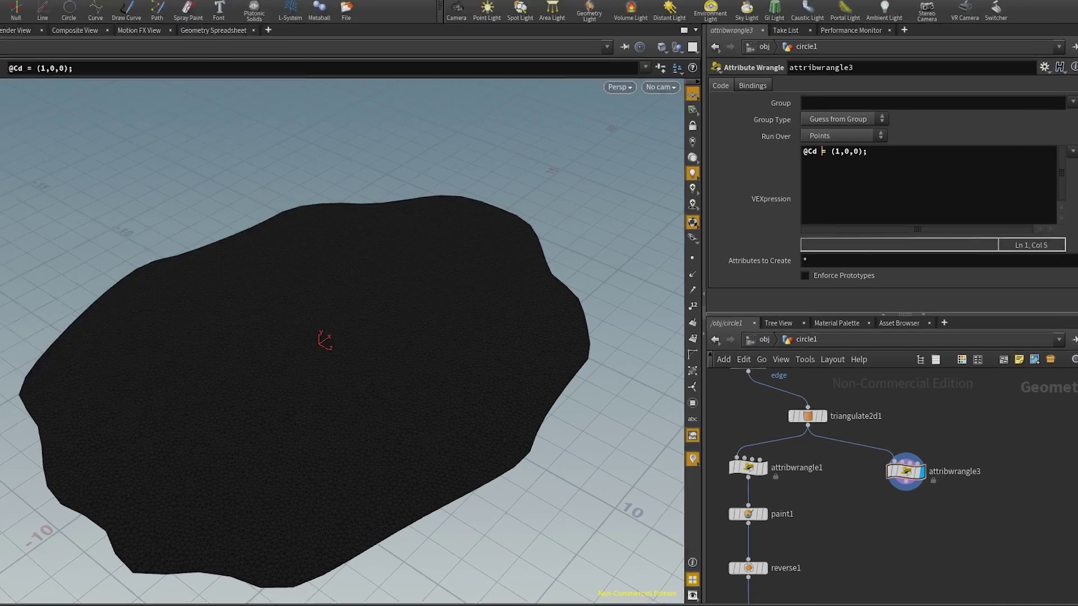
pyautogui.write('set')
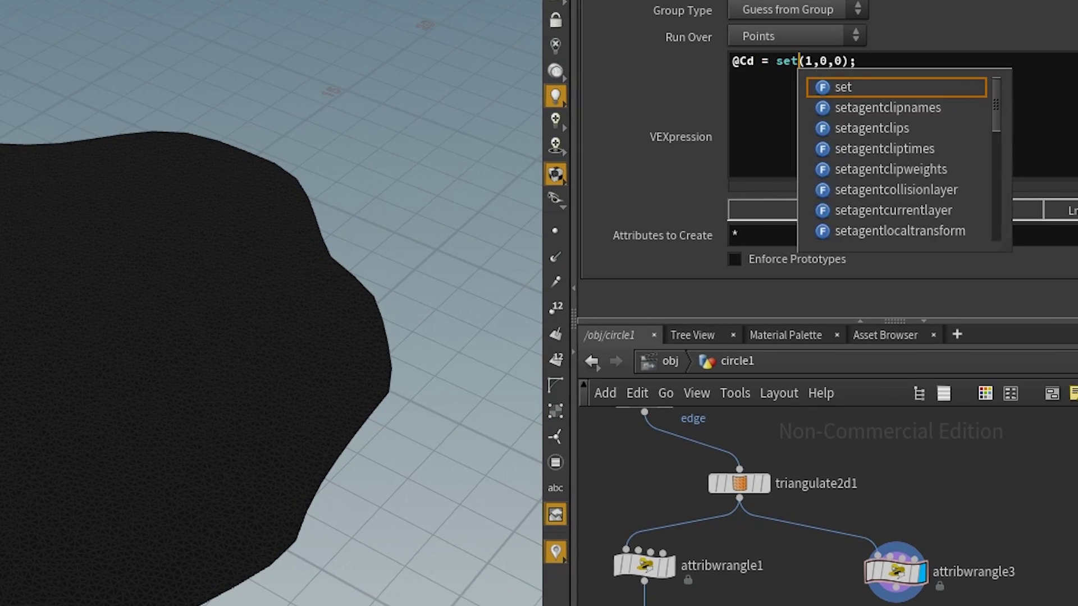
pyautogui.press('Escape')
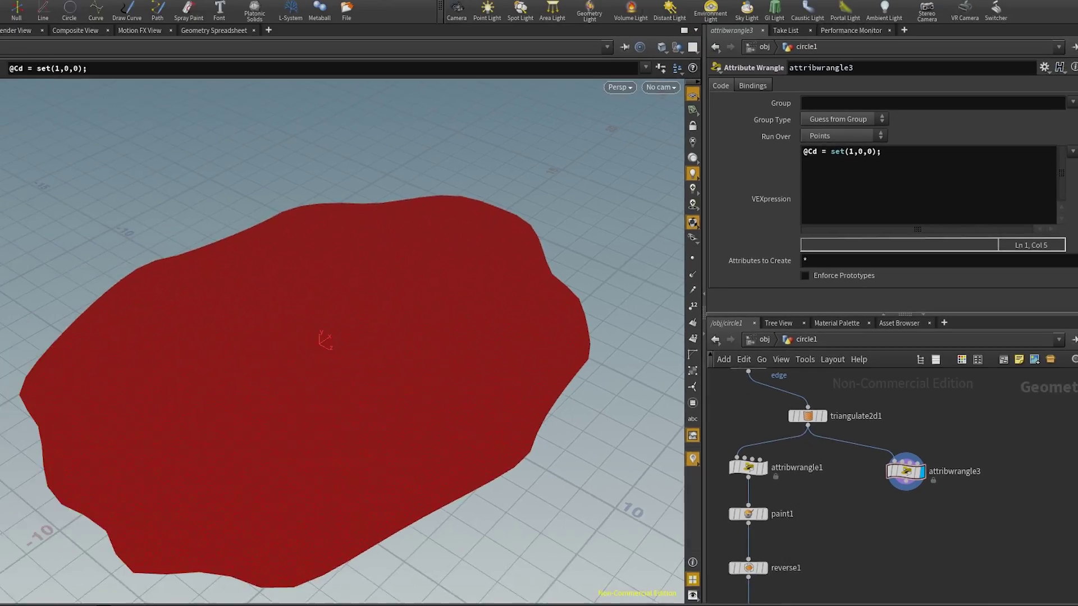
pyautogui.moveTo(106, 398)
pyautogui.mouseDown()
pyautogui.moveTo(106, 365)
pyautogui.moveTo(106, 415)
pyautogui.moveTo(106, 371)
pyautogui.moveTo(106, 399)
pyautogui.mouseUp()
pyautogui.press('Return')
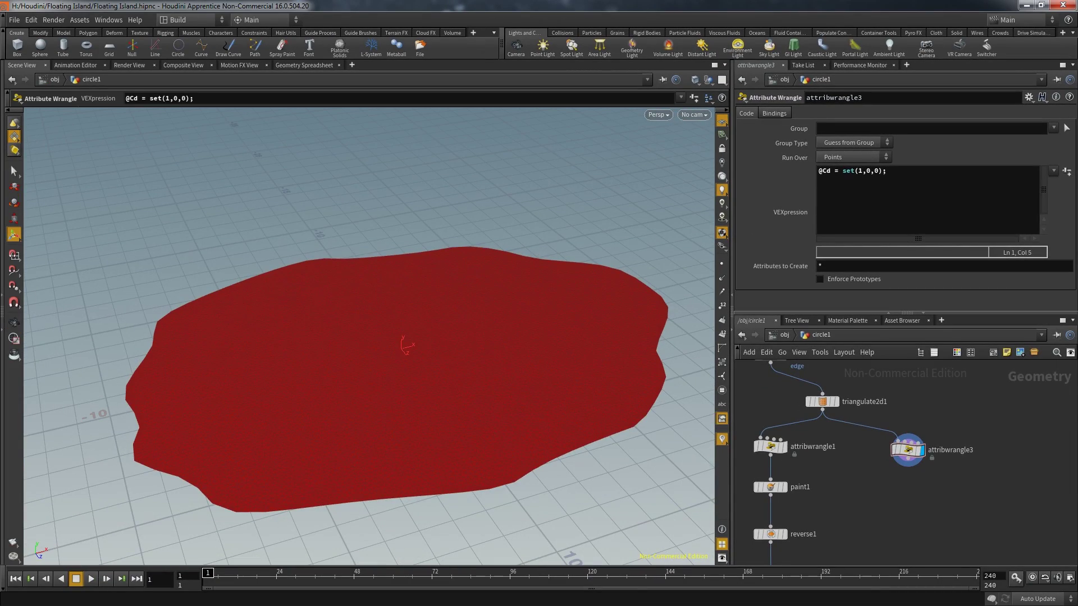
pyautogui.hotkey('ctrl', 'Home')
pyautogui.press('Return')
pyautogui.press('Return')
pyautogui.press('Up')
pyautogui.press('Up')
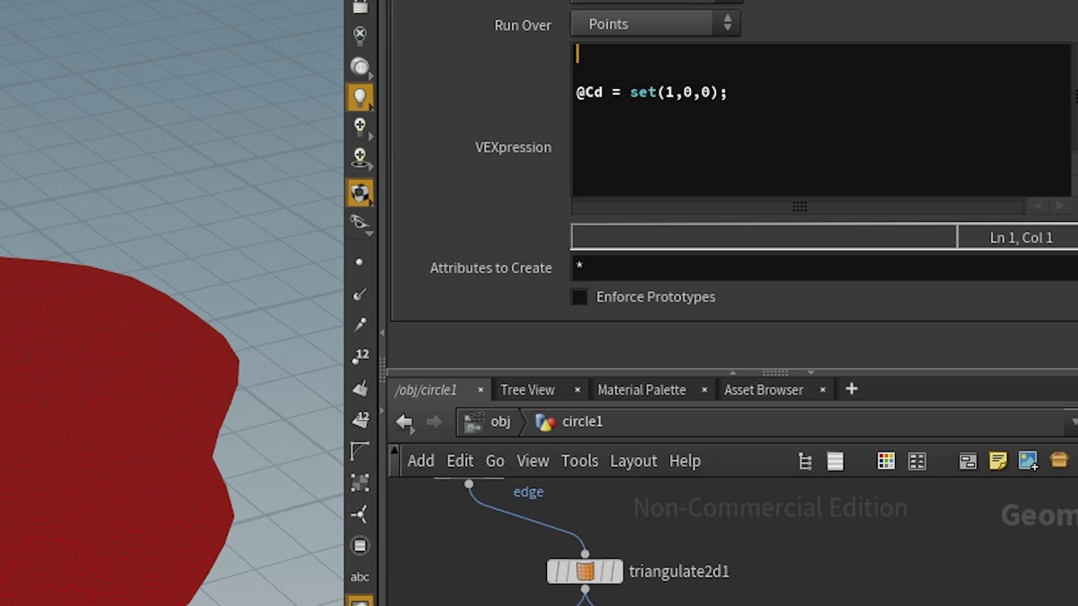
pyautogui.write('@ptnum')
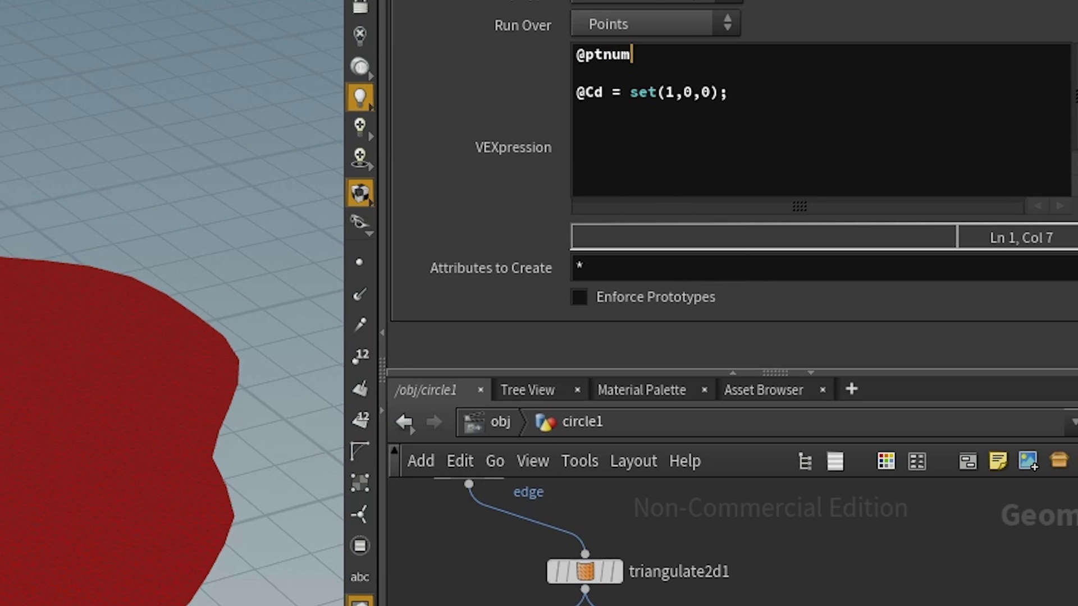
pyautogui.press('Return')
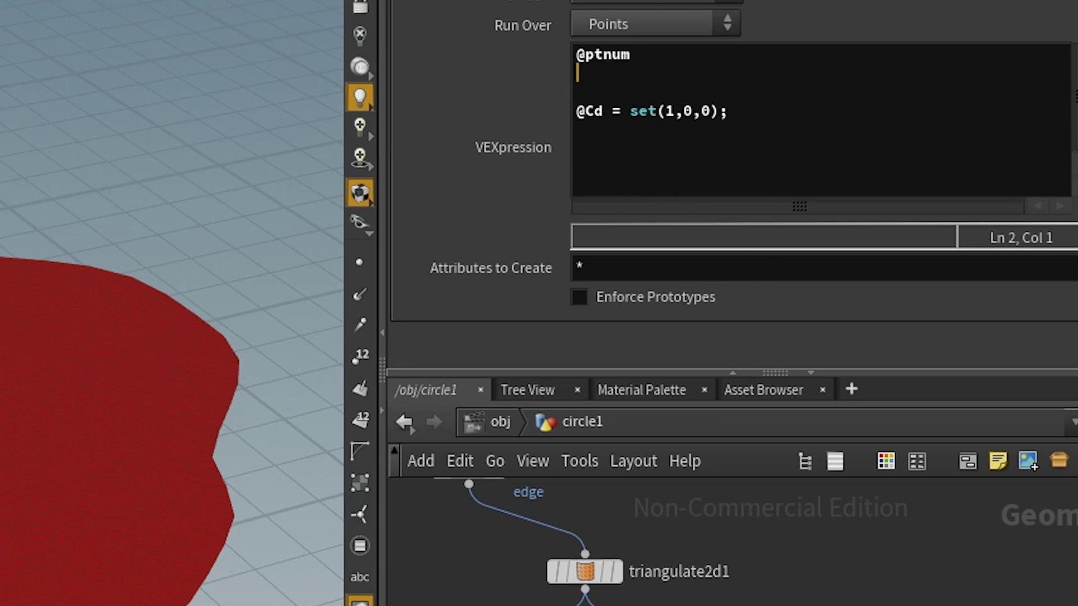
pyautogui.write('@numpt')
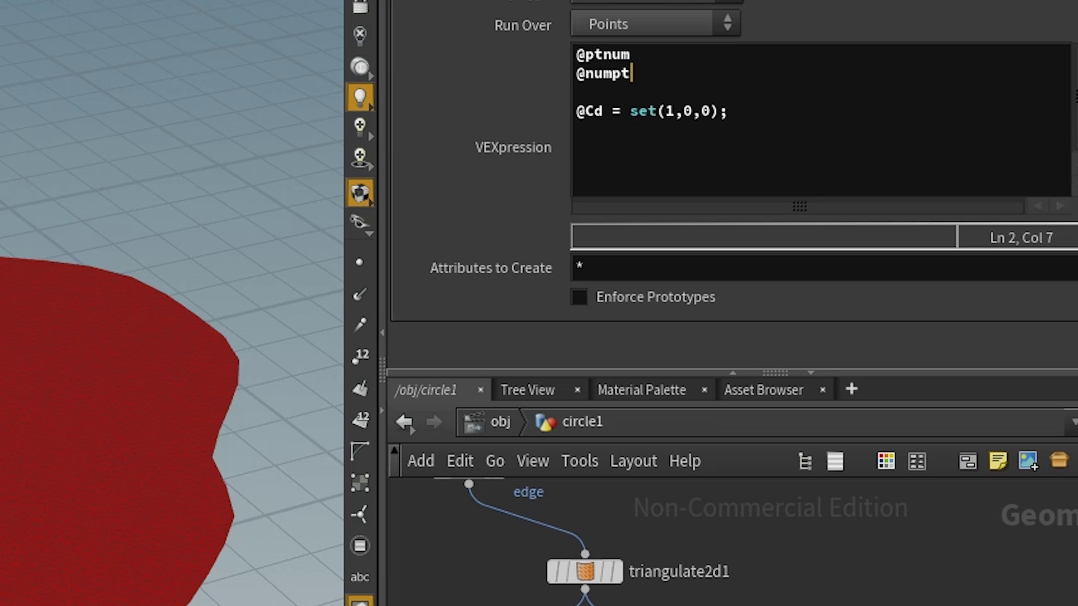
pyautogui.click(576, 55)
pyautogui.write('float ')
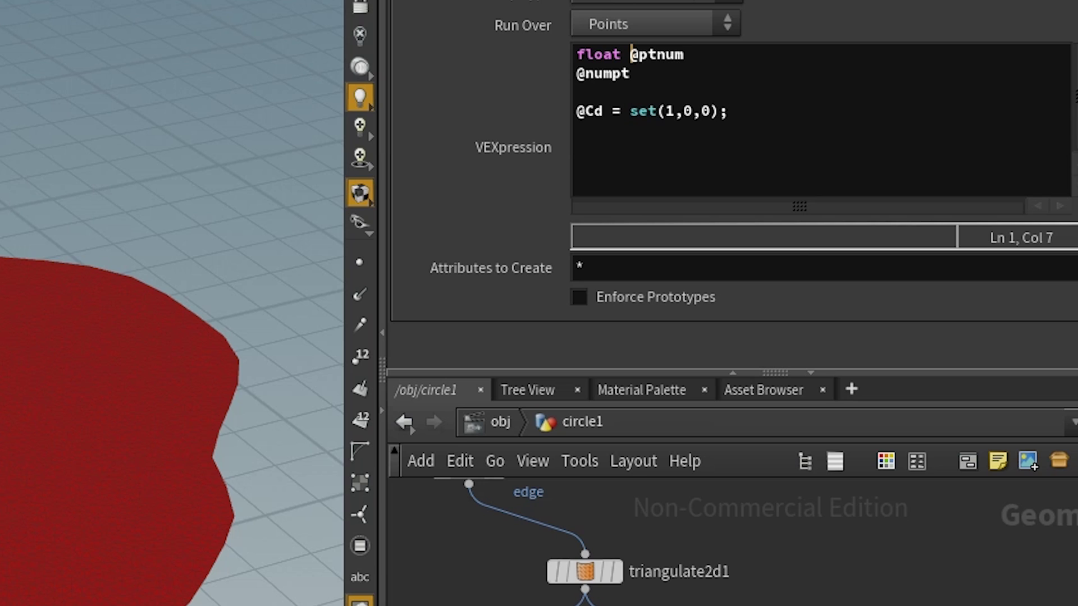
pyautogui.write('ptnum =')
pyautogui.click(756, 54)
pyautogui.write(';')
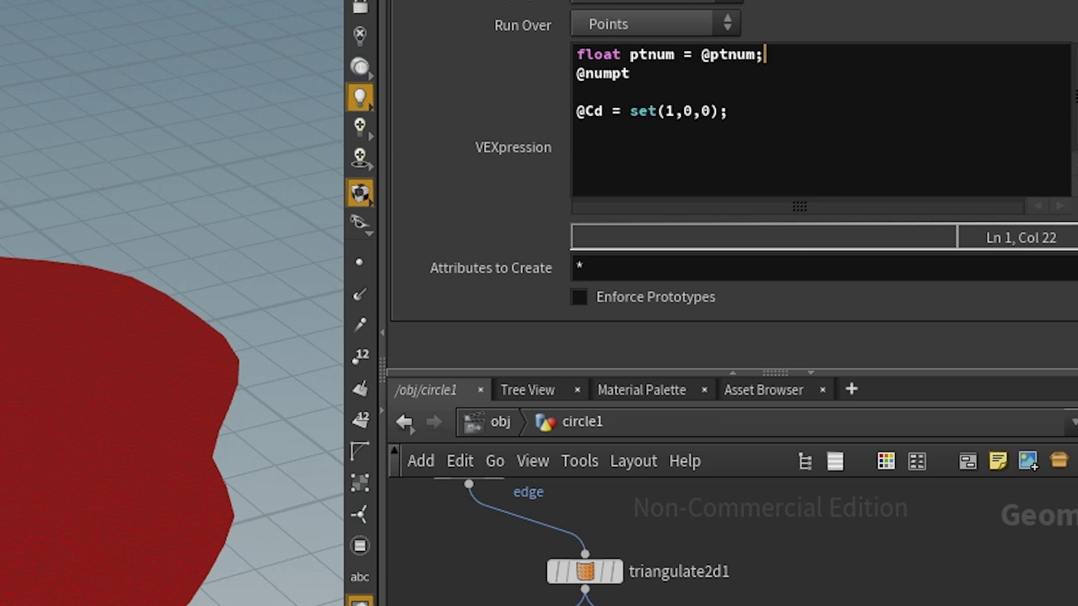
pyautogui.click(577, 73)
pyautogui.write('float numpt = ')
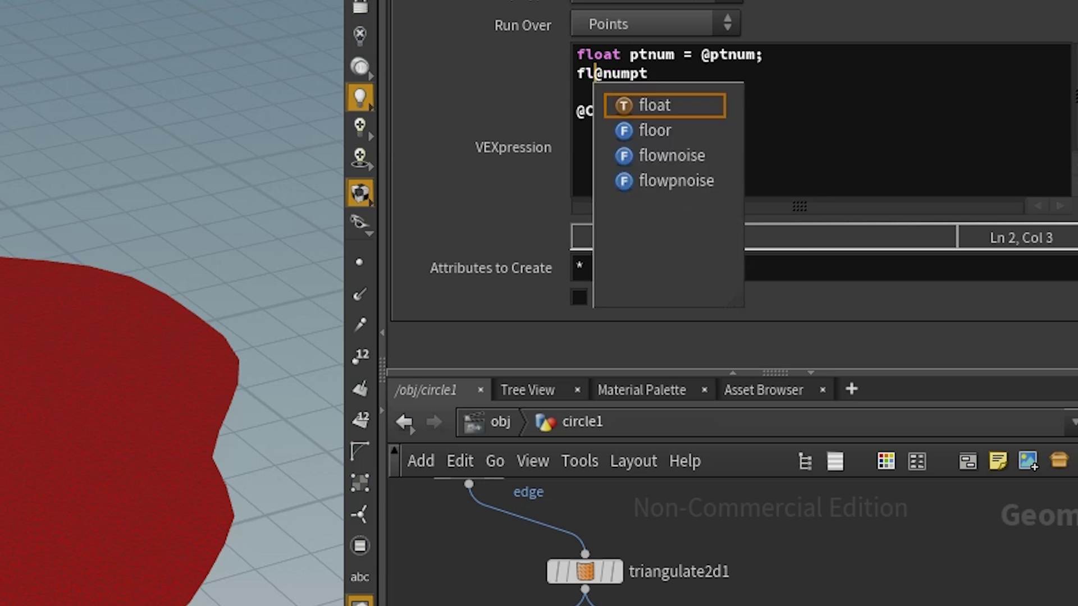
pyautogui.write('@')
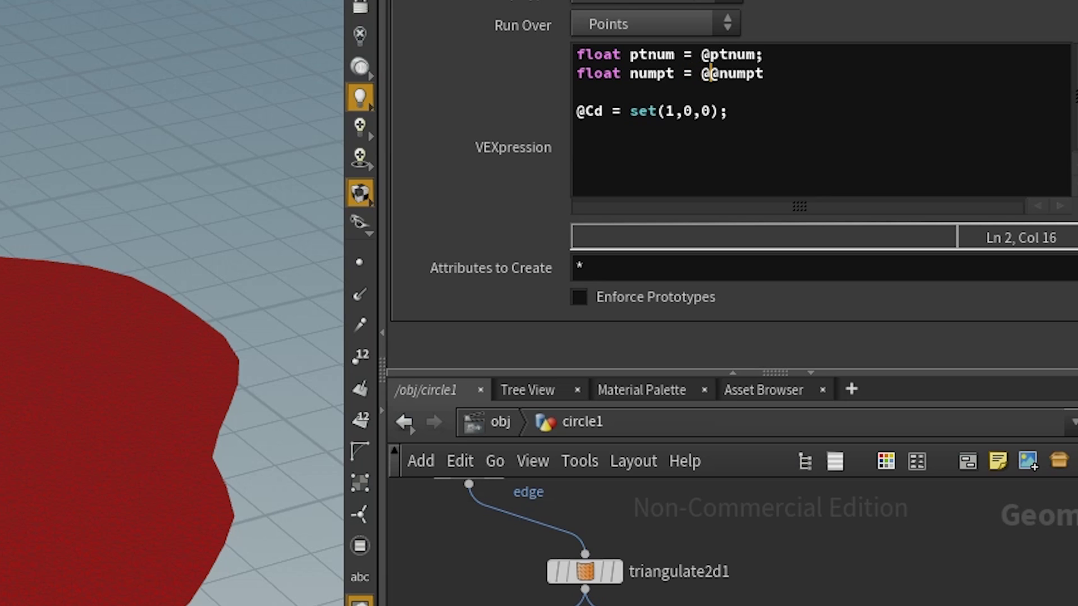
pyautogui.click(764, 73)
pyautogui.write(';')
pyautogui.click(604, 111)
pyautogui.write('.x')
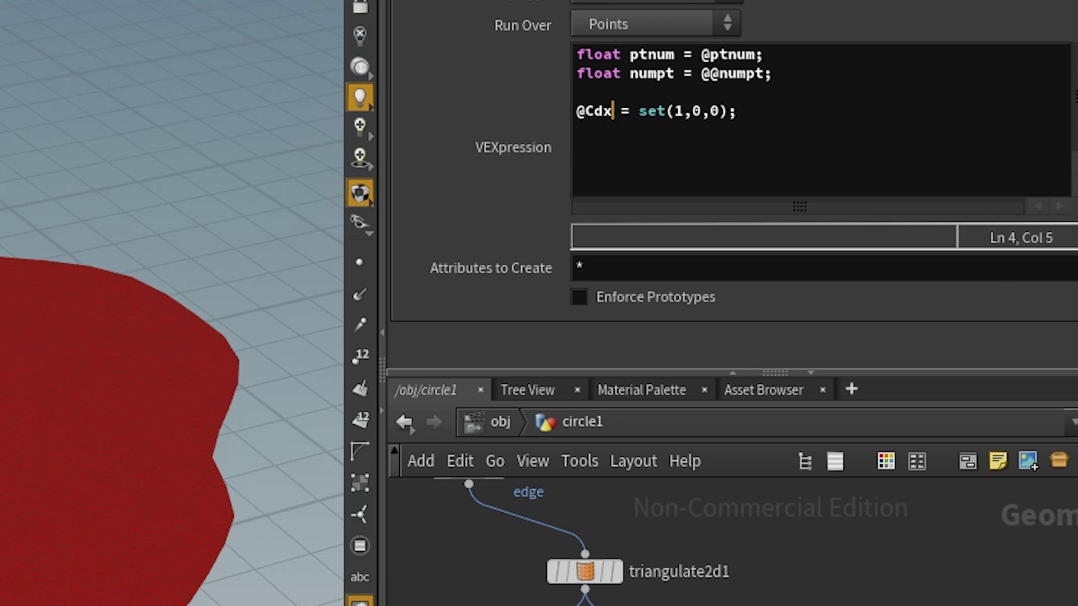
pyautogui.moveTo(648, 111); pyautogui.dragTo(738, 110)
pyautogui.write('ptnum/numpt;')
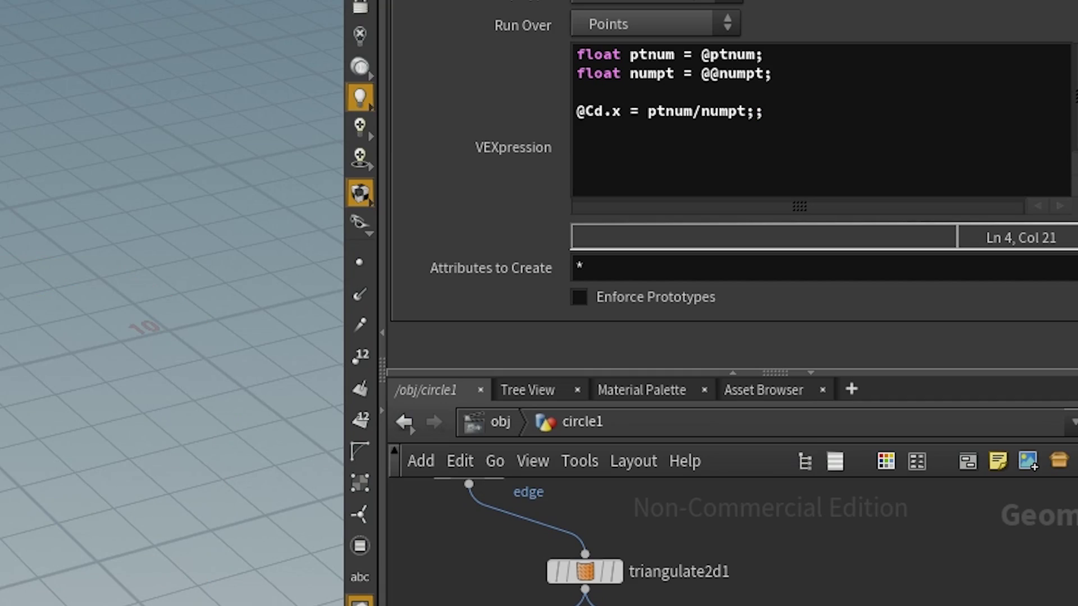
pyautogui.press('End')
pyautogui.press('BackSpace')
pyautogui.click(709, 74)
pyautogui.press('BackSpace')
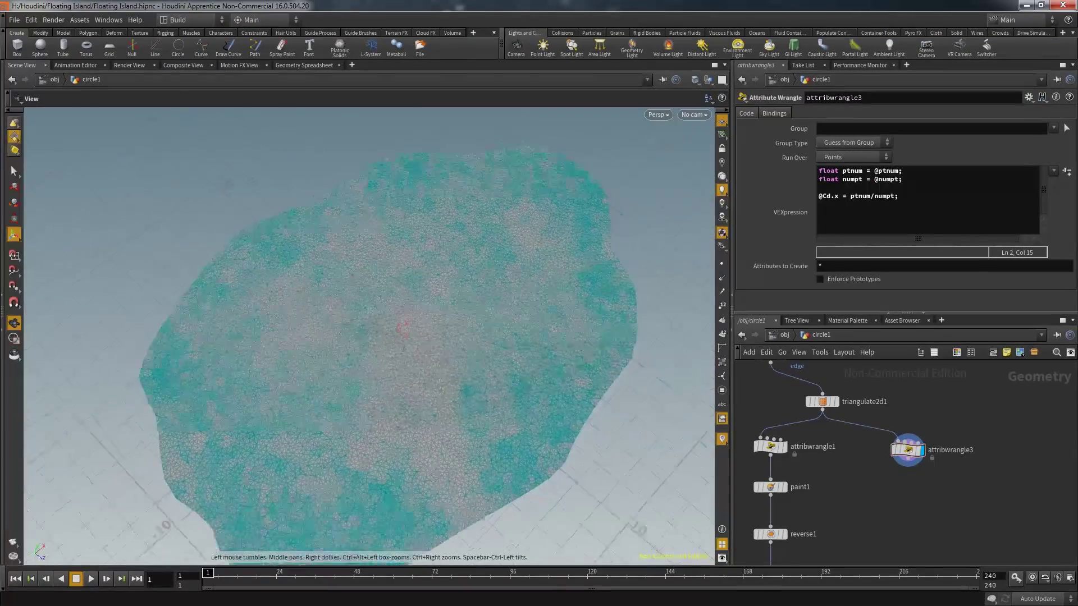
pyautogui.press('h')
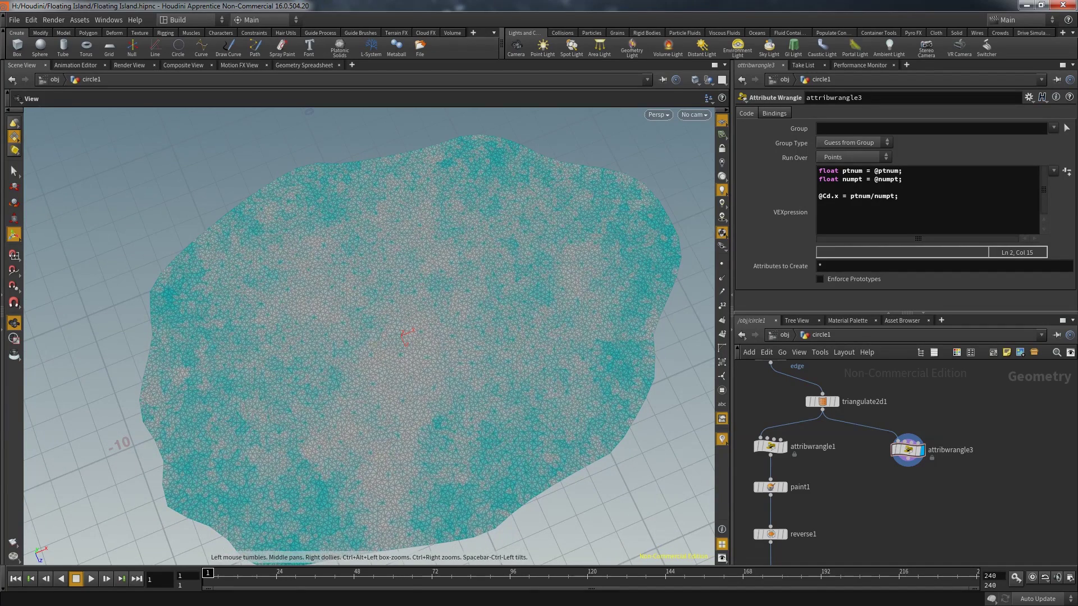
pyautogui.press('Return')
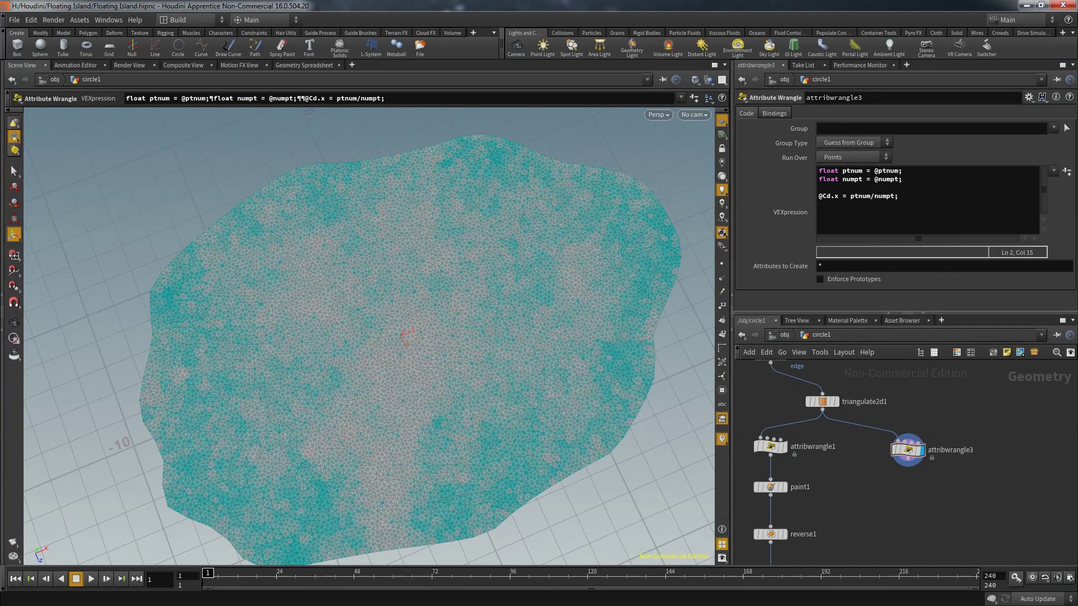
pyautogui.click(819, 187)
pyautogui.press('Return')
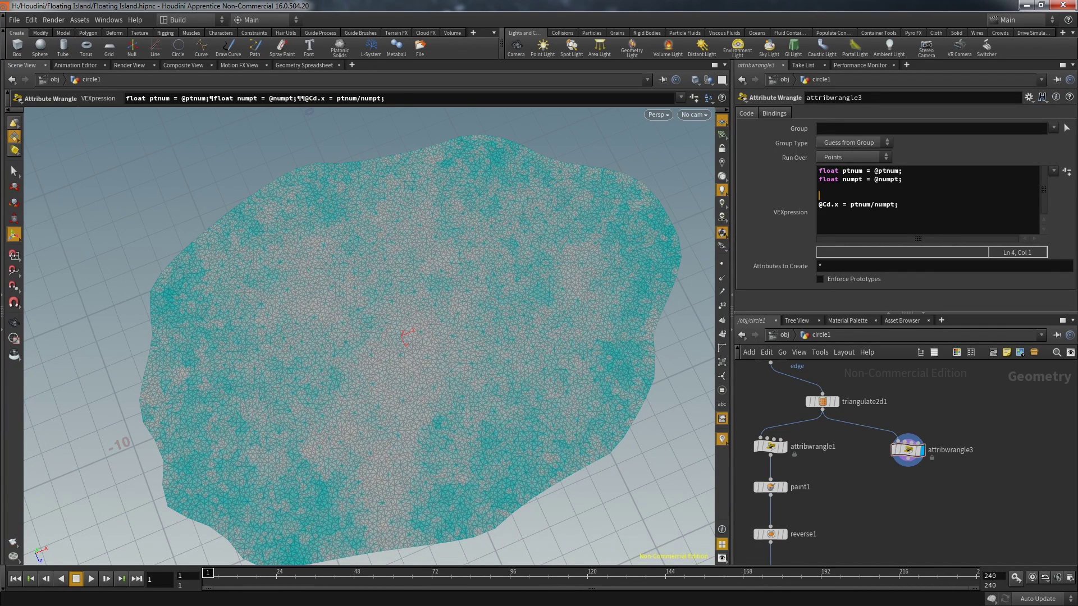
pyautogui.write('@Cd = 0;')
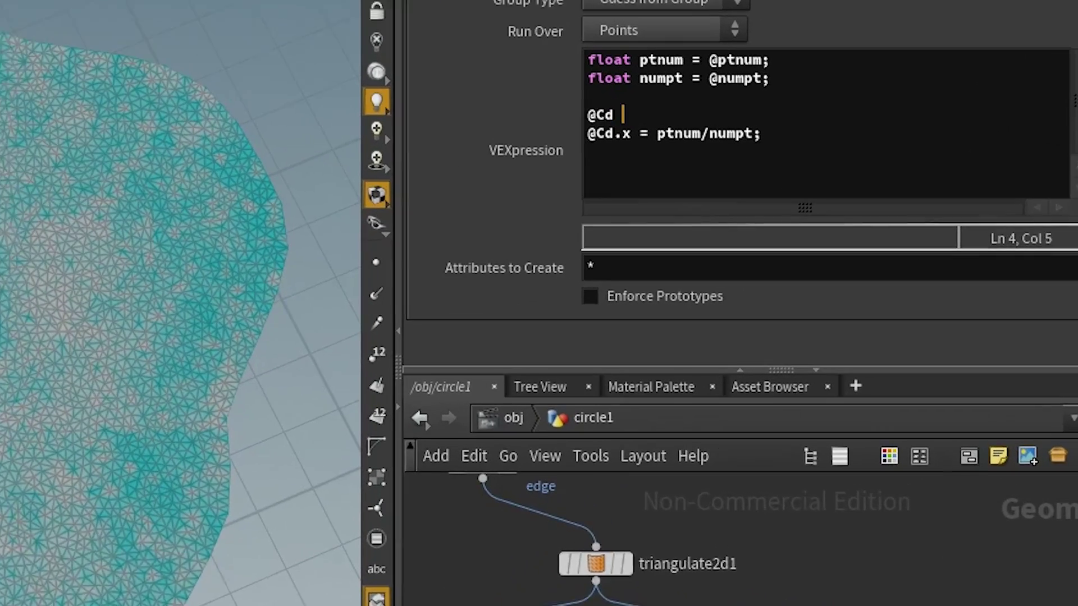
pyautogui.hotkey('ctrl', 'Return')
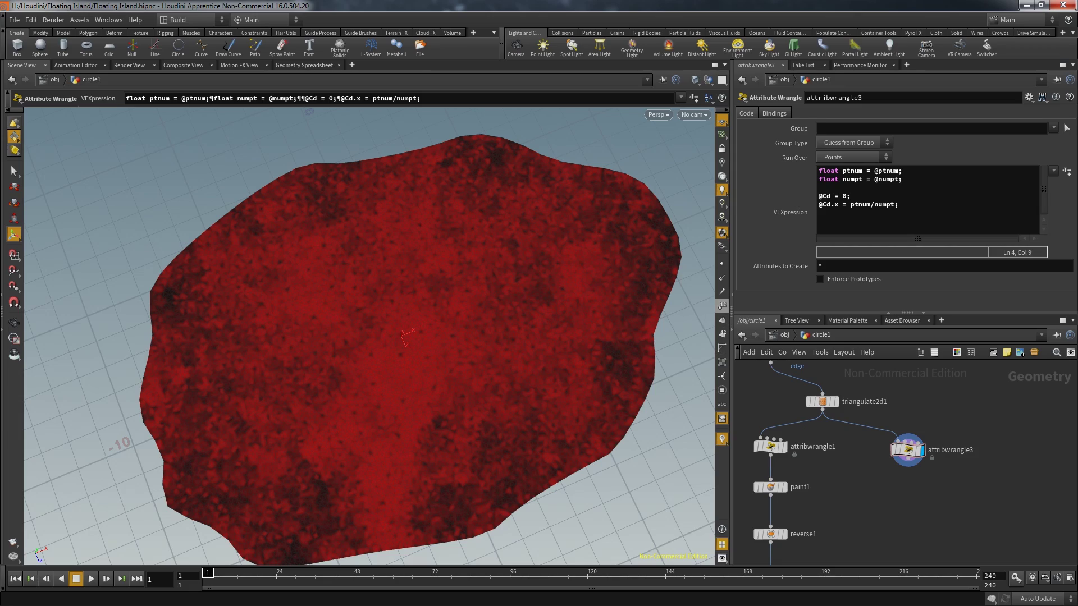
# Show point numbers and insert a Sort node between triangulate2d1 and attribwrangle3.
pyautogui.click(722, 306)
pyautogui.scroll(3, 370, 337)
pyautogui.scroll(5, 370, 337)
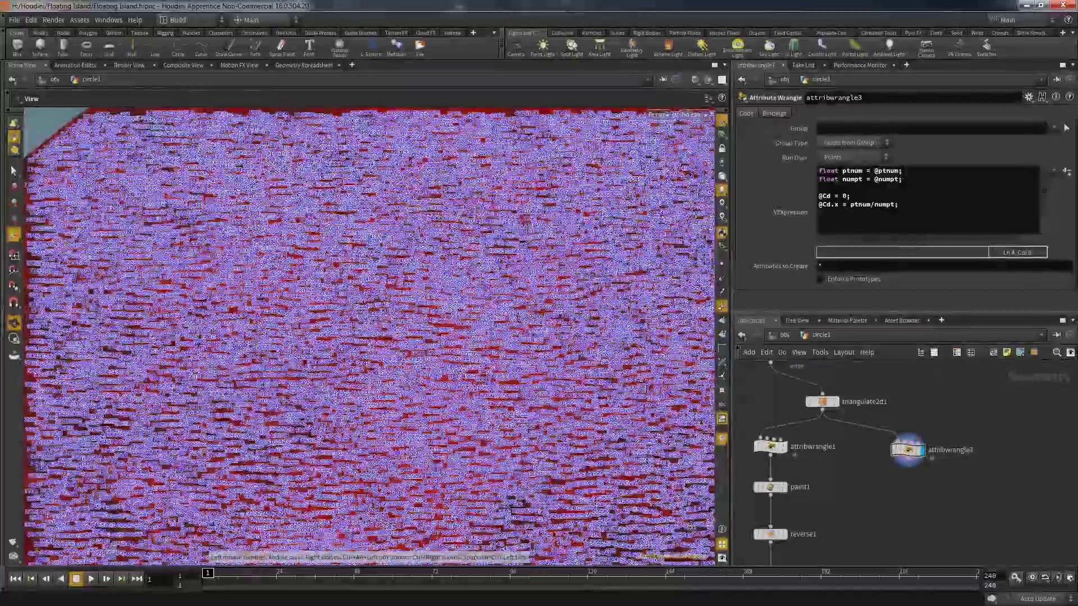
pyautogui.scroll(-6, 370, 337)
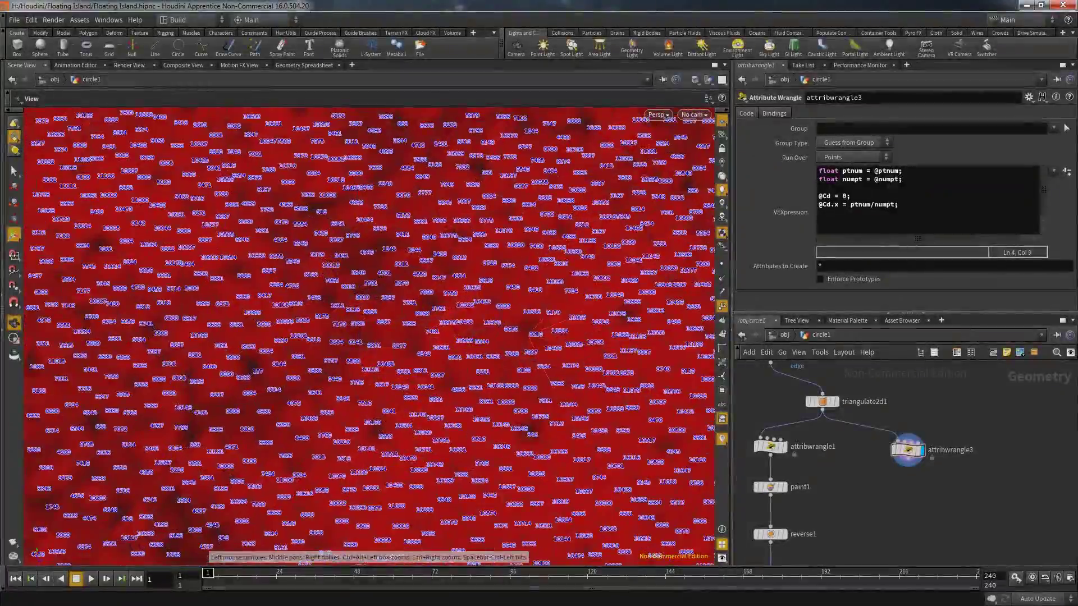
pyautogui.scroll(-5, 370, 337)
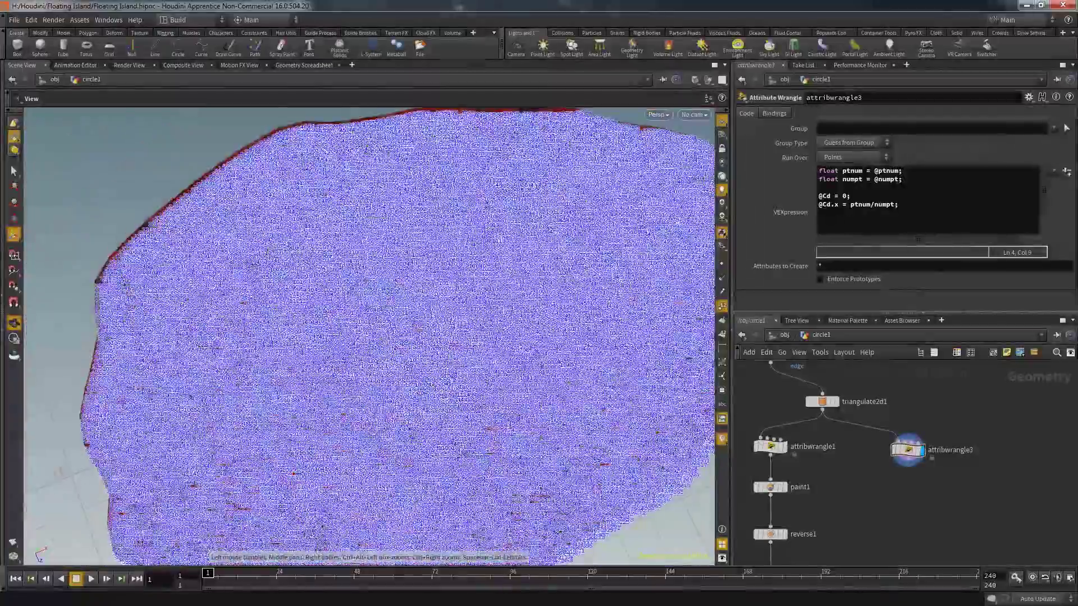
pyautogui.press('Tab')
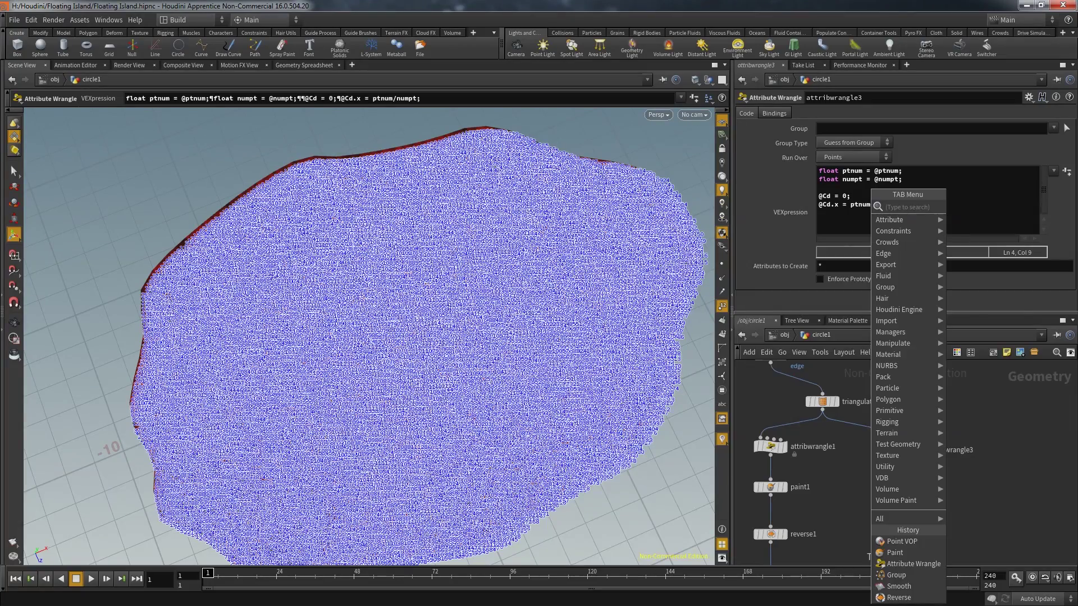
pyautogui.write('col')
pyautogui.press('Return')
pyautogui.click(889, 429)
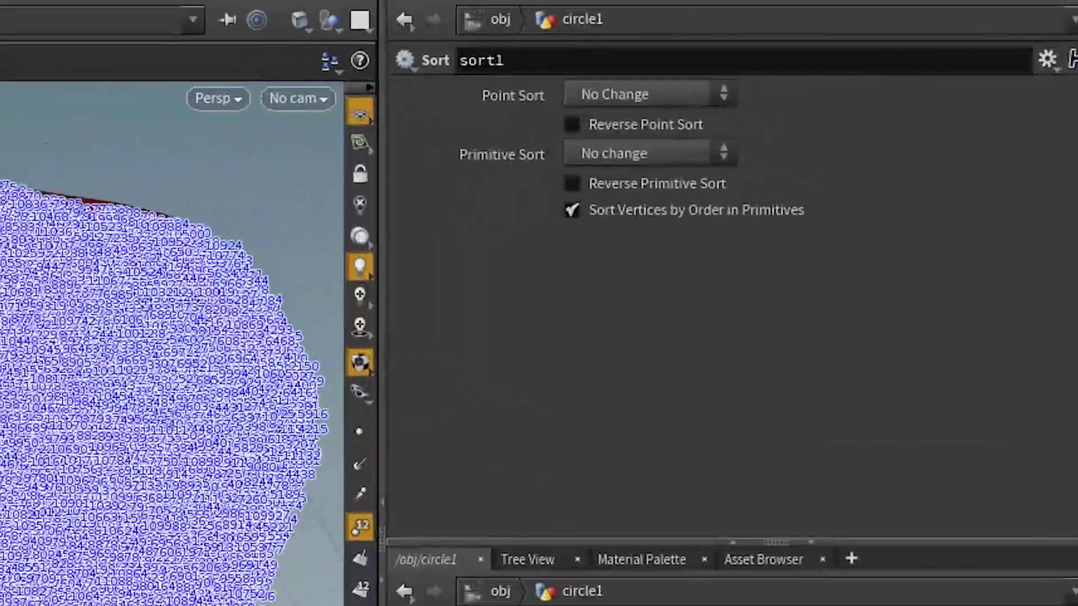
# Set sort1's Point Sort to Proximity to Point, then hide the point numbers.
pyautogui.click(851, 112)
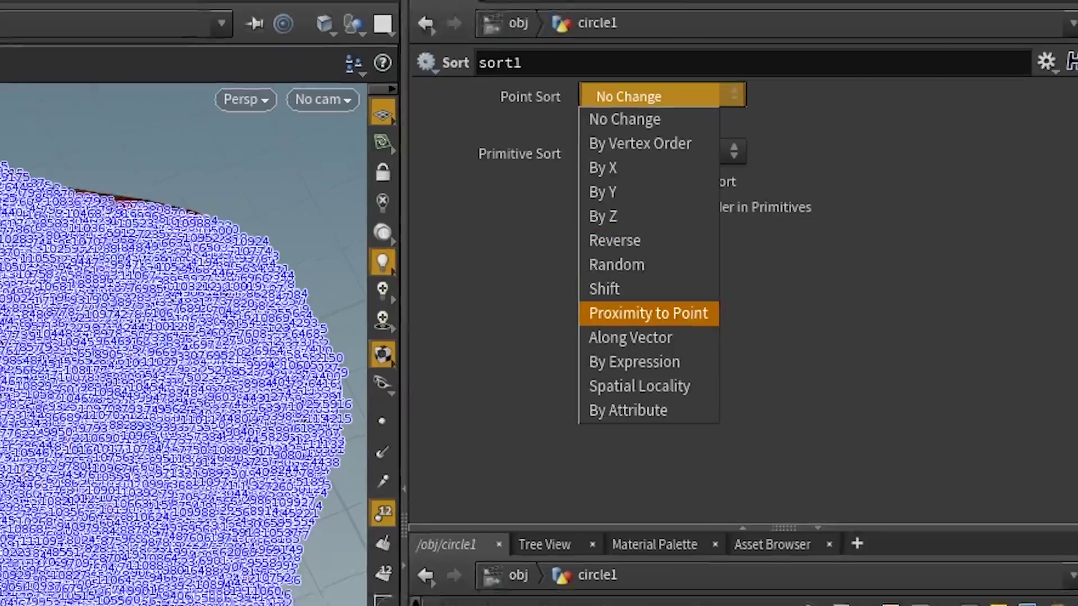
pyautogui.click(635, 320)
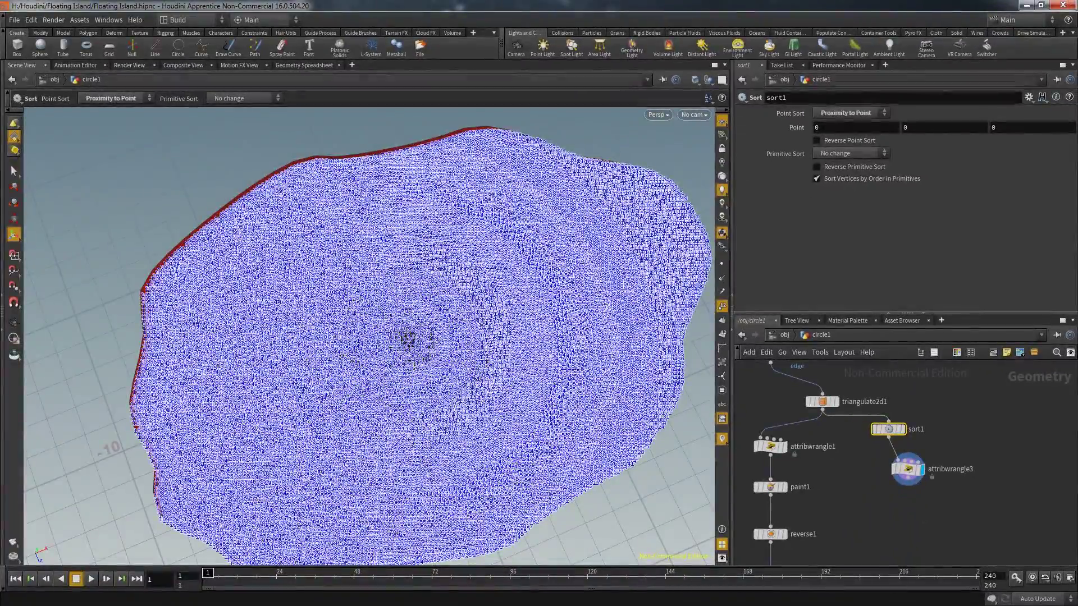
pyautogui.scroll(10, 408, 338)
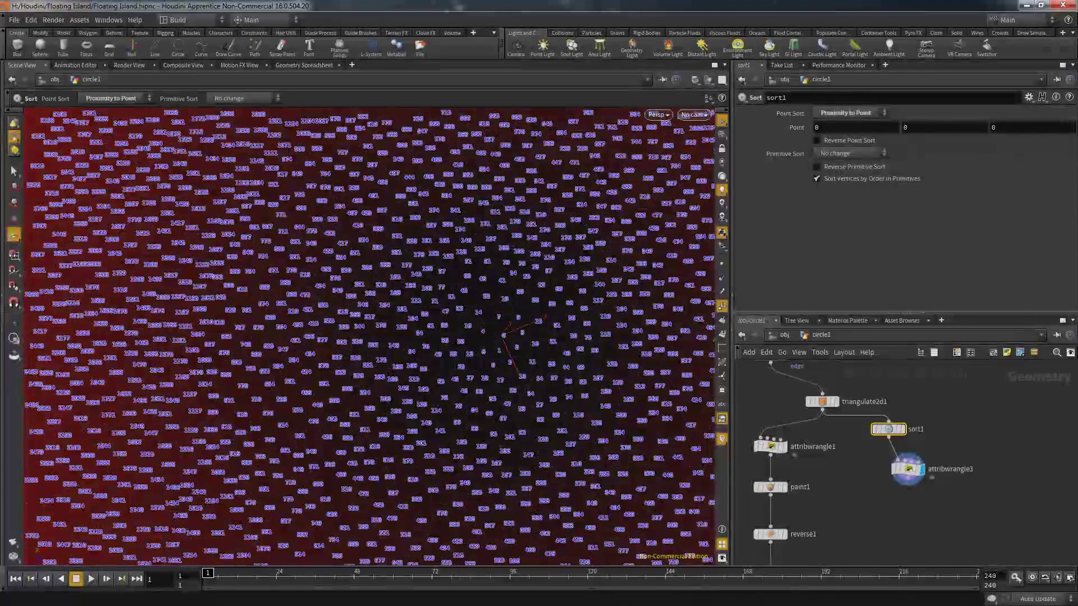
pyautogui.scroll(-5, 408, 338)
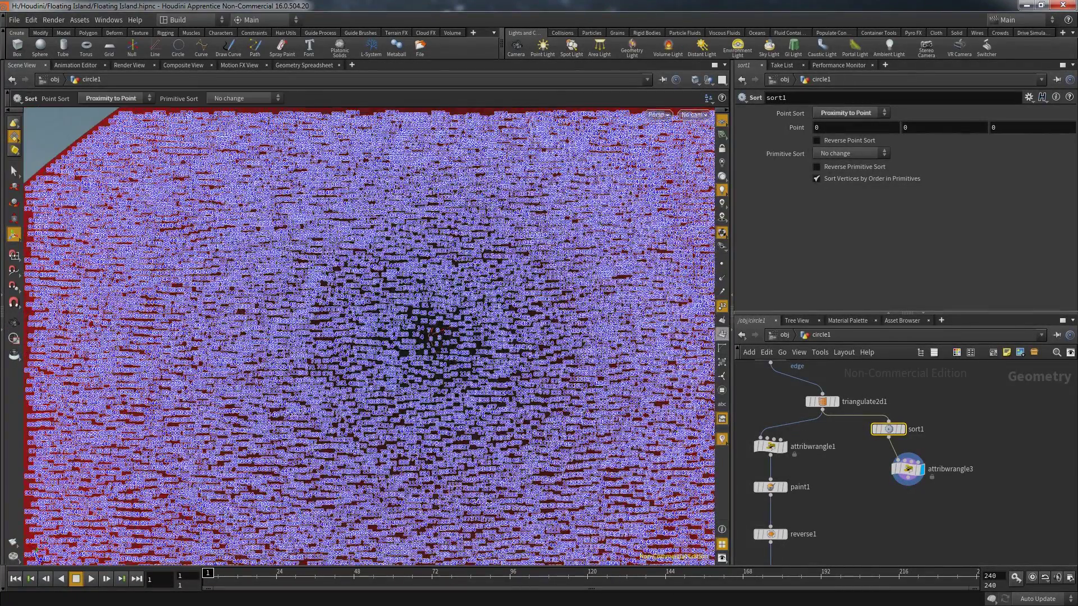
pyautogui.click(722, 306)
pyautogui.press('Escape')
pyautogui.scroll(-5, 408, 338)
pyautogui.press('Return')
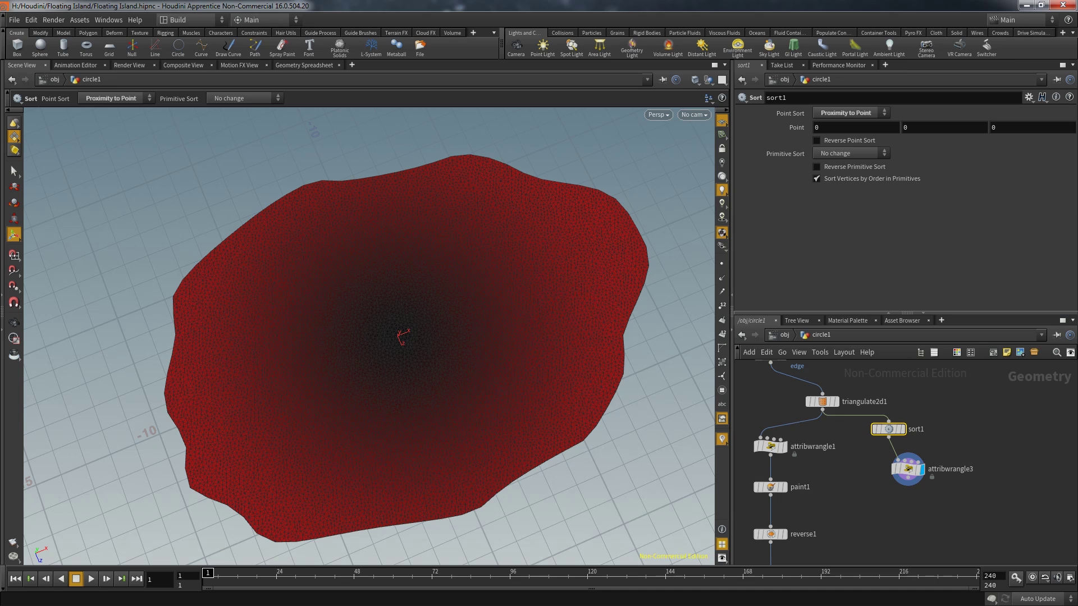
pyautogui.click(908, 468)
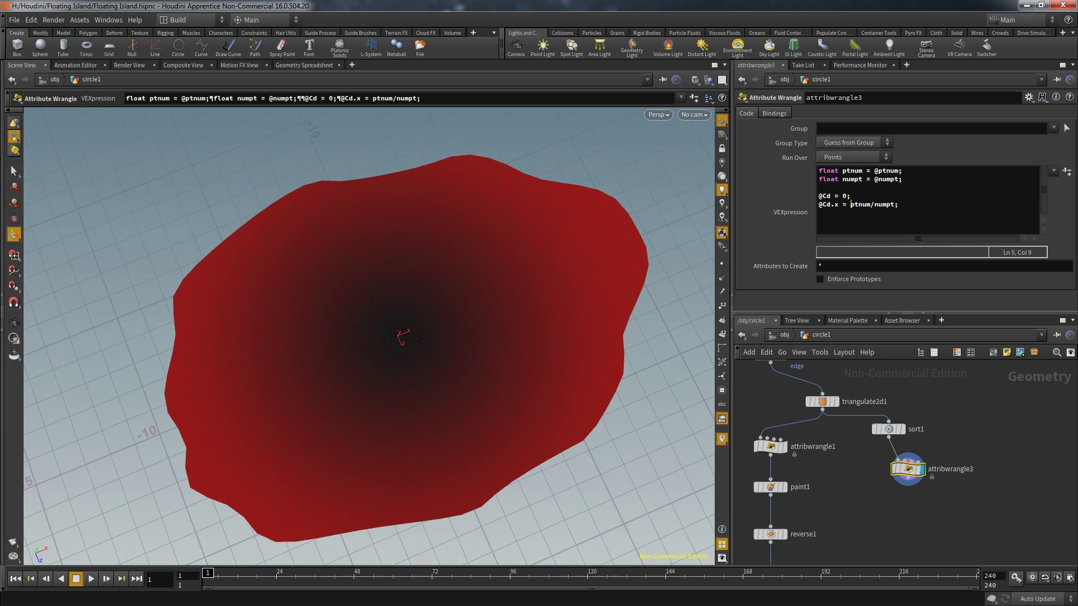
pyautogui.write('1-')
pyautogui.hotkey('ctrl', 'Return')
pyautogui.press('Escape')
pyautogui.moveTo(365, 337)
pyautogui.mouseDown()
pyautogui.moveTo(365, 292)
pyautogui.moveTo(371, 362)
pyautogui.moveTo(365, 286)
pyautogui.moveTo(365, 342)
pyautogui.mouseUp()
pyautogui.press('Return')
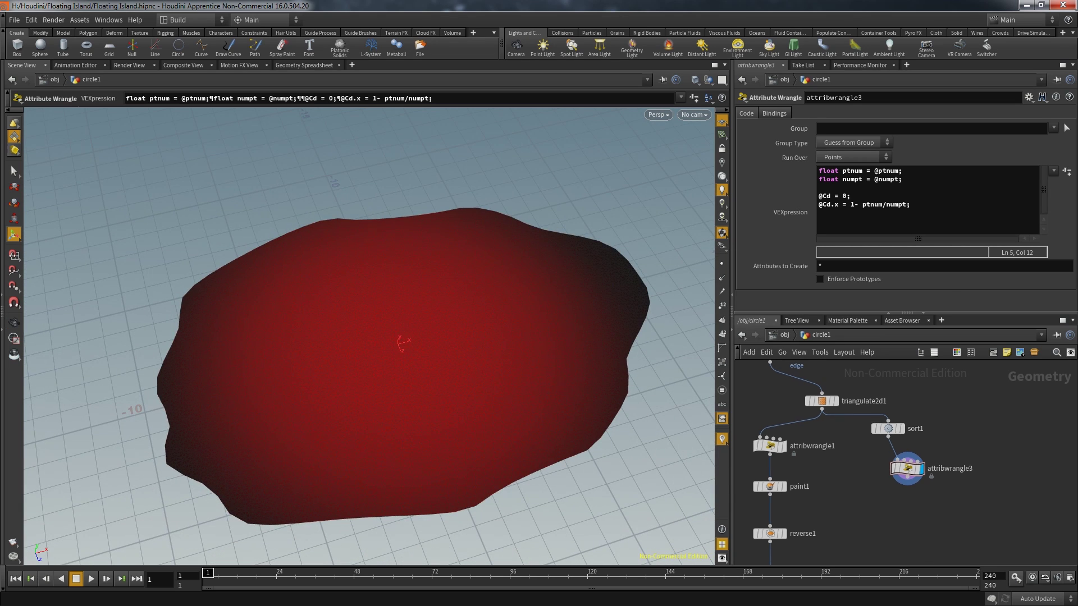
# Place an Attribute VOP (pointvop1) below attribwrangle3 and wire its output into group3.
pyautogui.press('Tab')
pyautogui.write('vop')
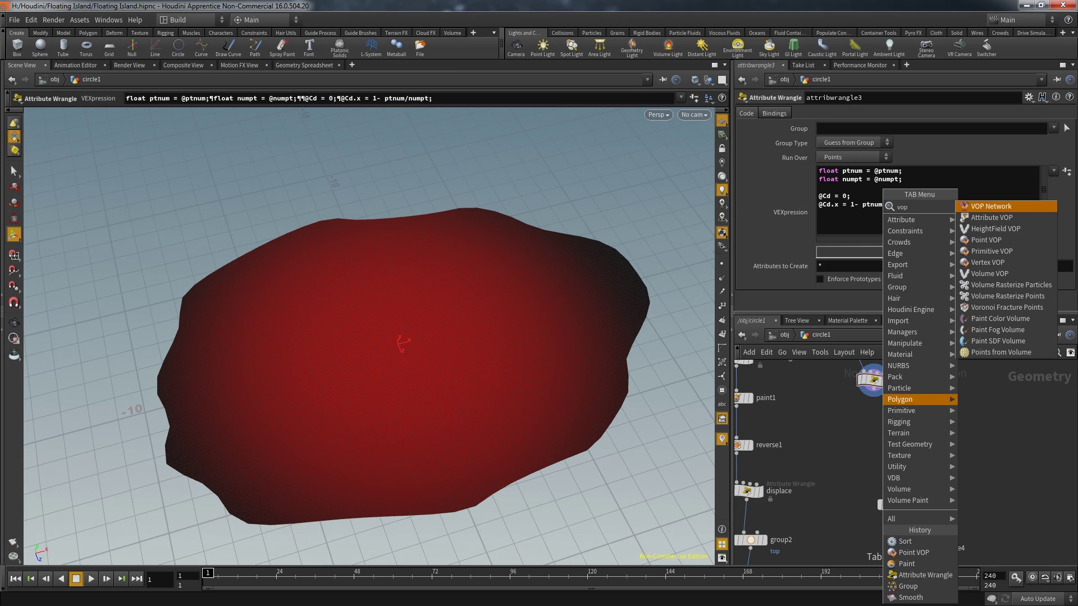
pyautogui.click(989, 239)
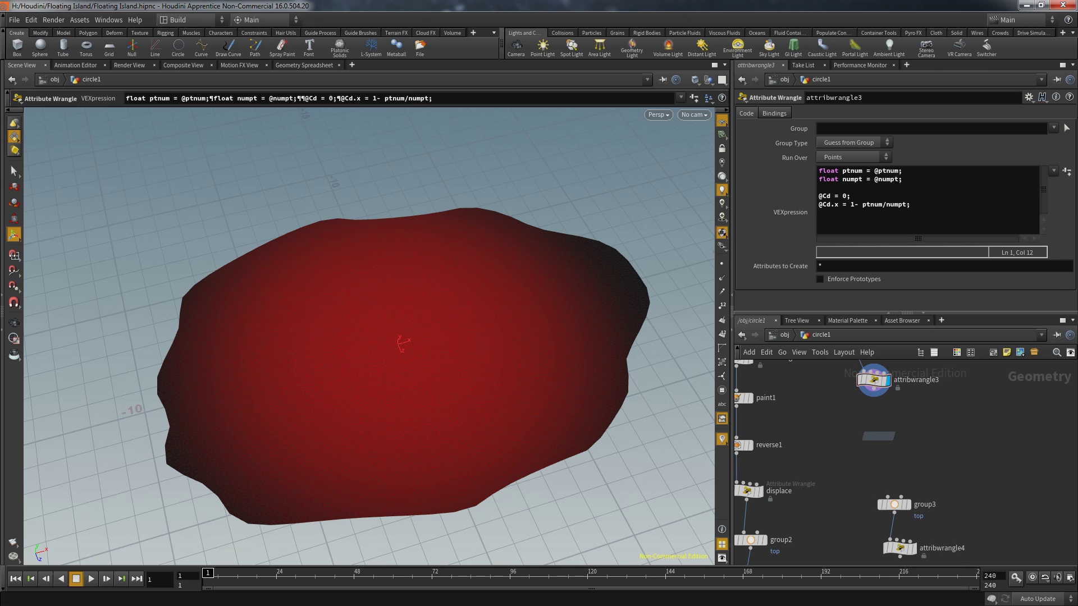
pyautogui.click(880, 438)
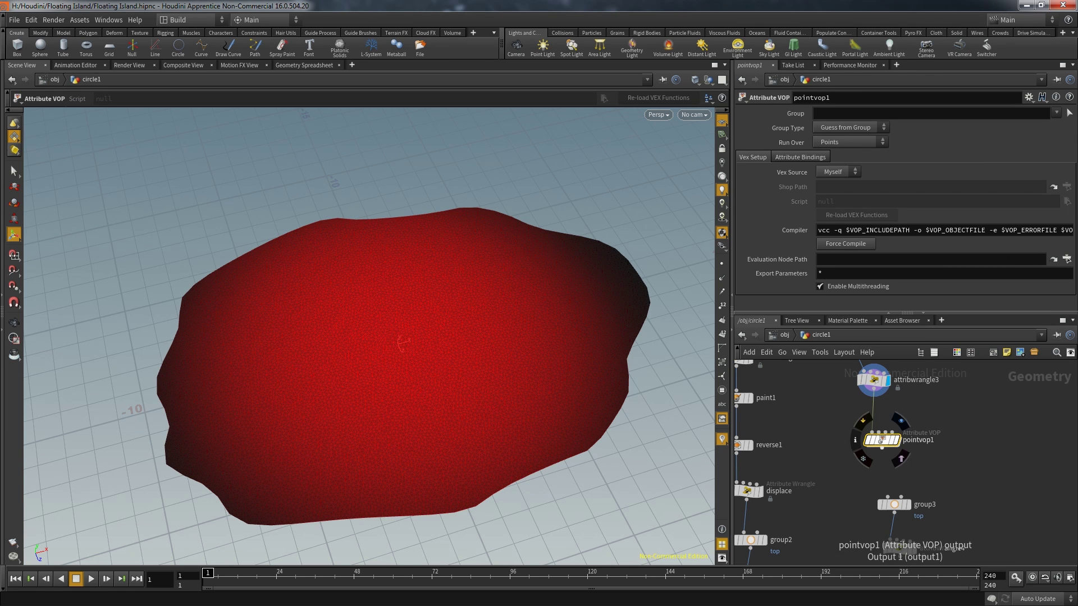
pyautogui.moveTo(882, 447); pyautogui.dragTo(887, 498)
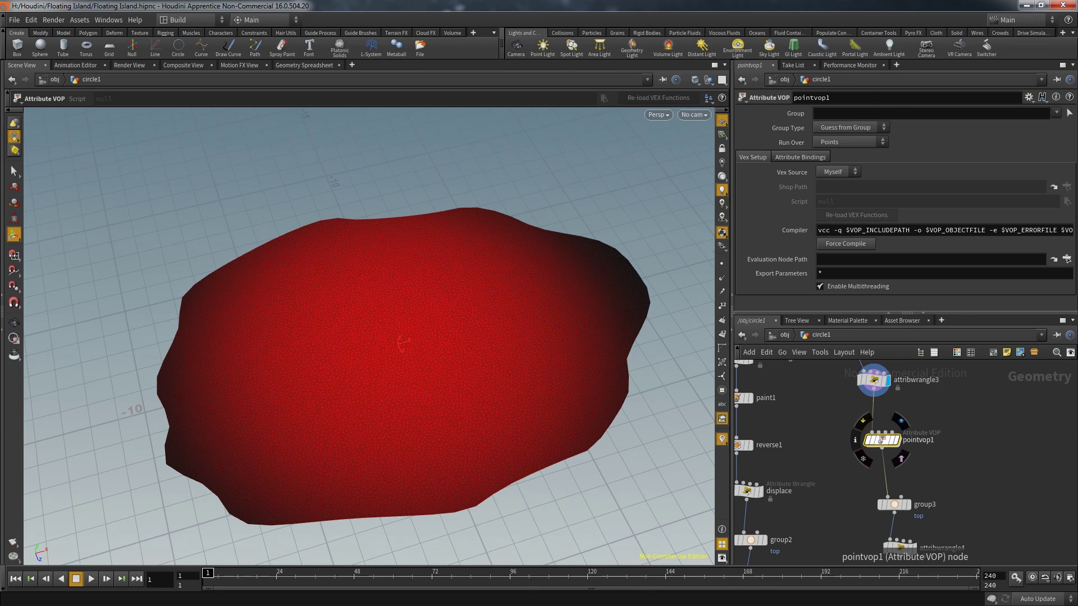
# Dive into pointvop1, widen the network editor, and frame the global and output nodes.
pyautogui.doubleClick(880, 440)
pyautogui.moveTo(733, 433); pyautogui.dragTo(535, 432)
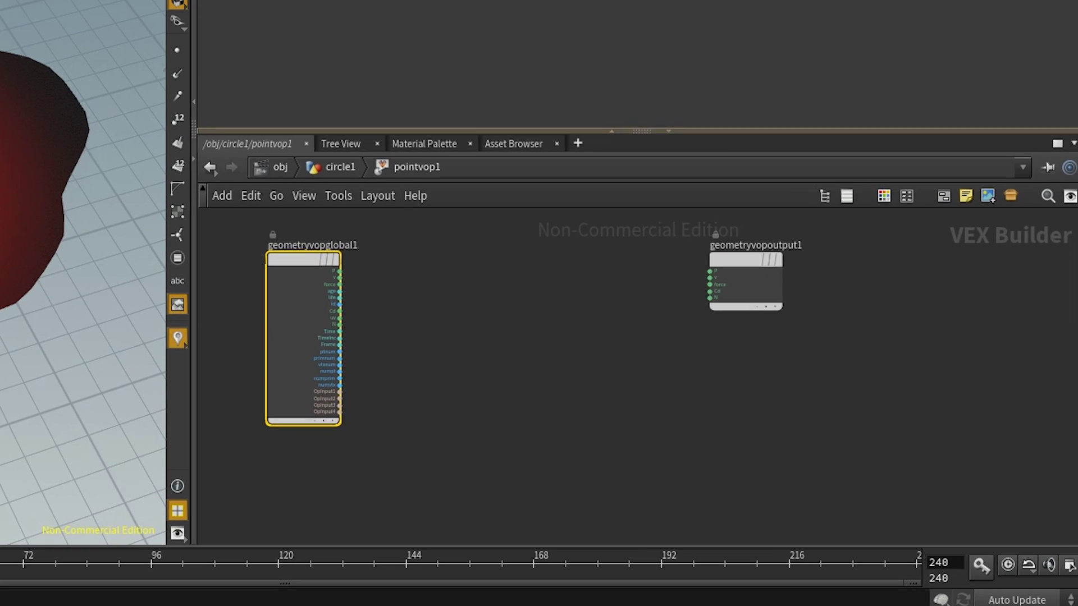
pyautogui.moveTo(642, 130); pyautogui.dragTo(642, 27)
pyautogui.moveTo(746, 225); pyautogui.dragTo(789, 231)
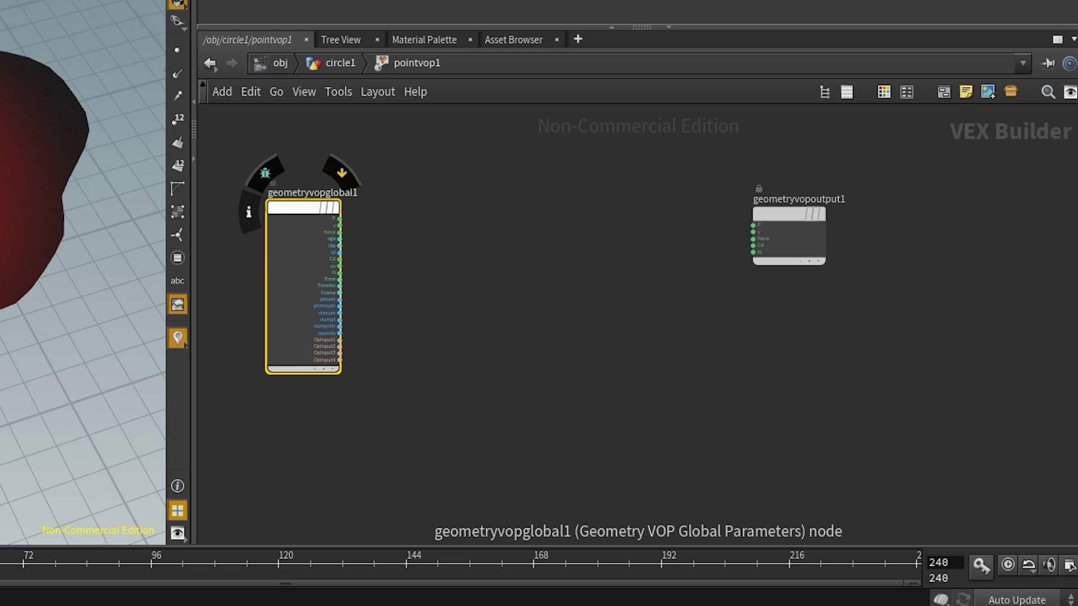
pyautogui.scroll(5, 800, 219)
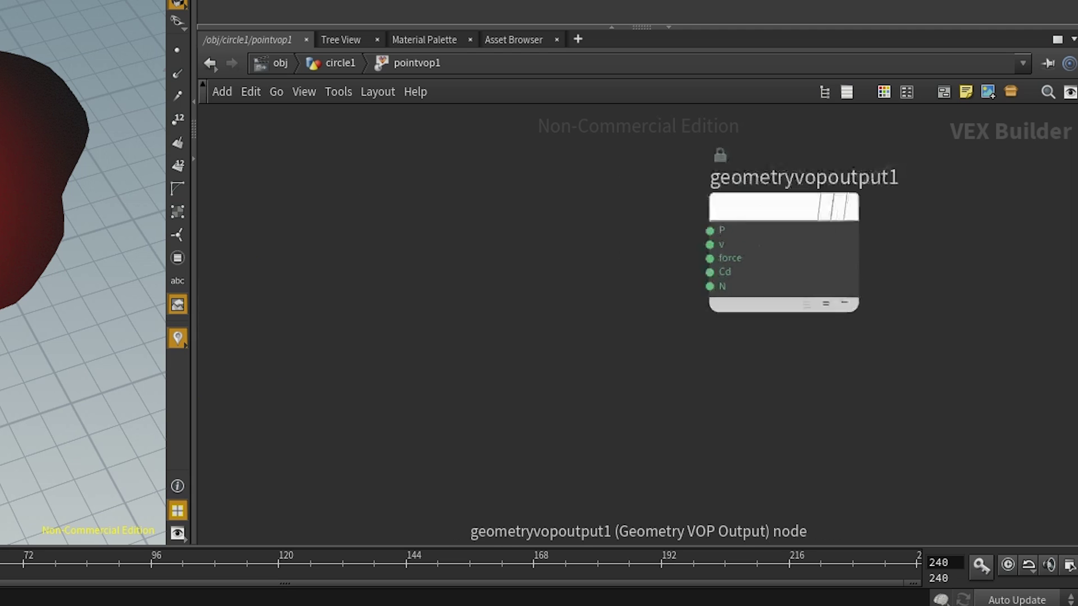
pyautogui.press('h')
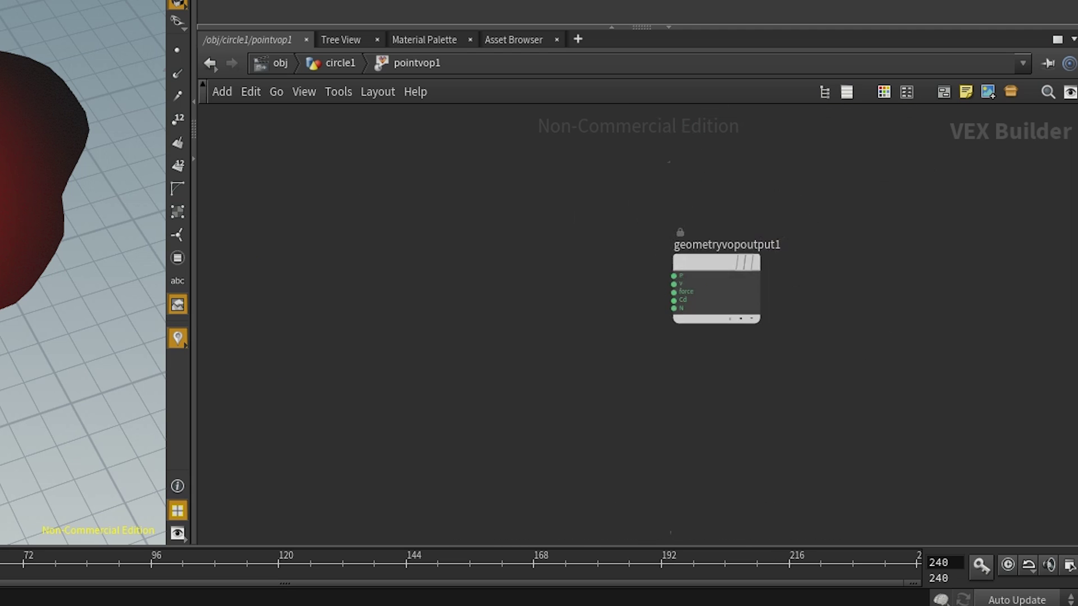
pyautogui.scroll(3, 372, 278)
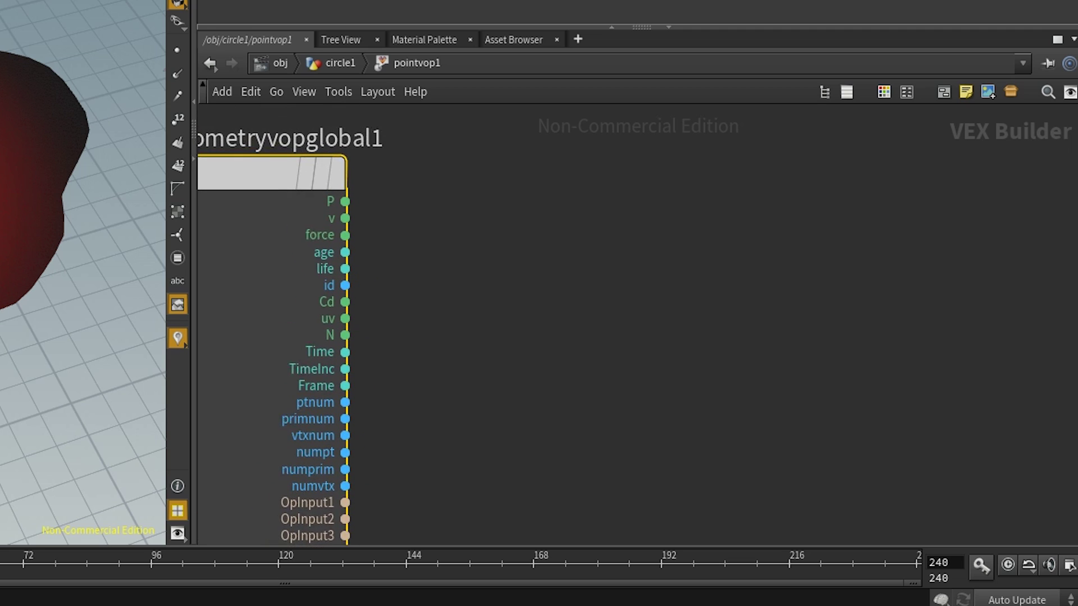
pyautogui.scroll(-2, 468, 270)
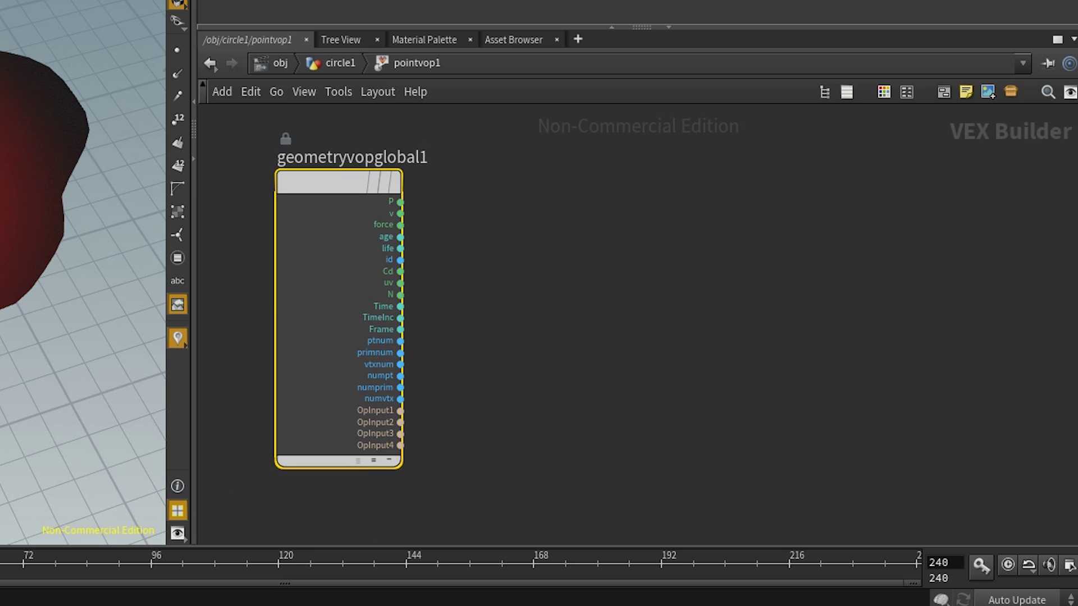
# Add a Turbulent Noise node (turbnoise1) and feed point position P into its pos input.
pyautogui.press('Tab')
pyautogui.moveTo(618, 254)
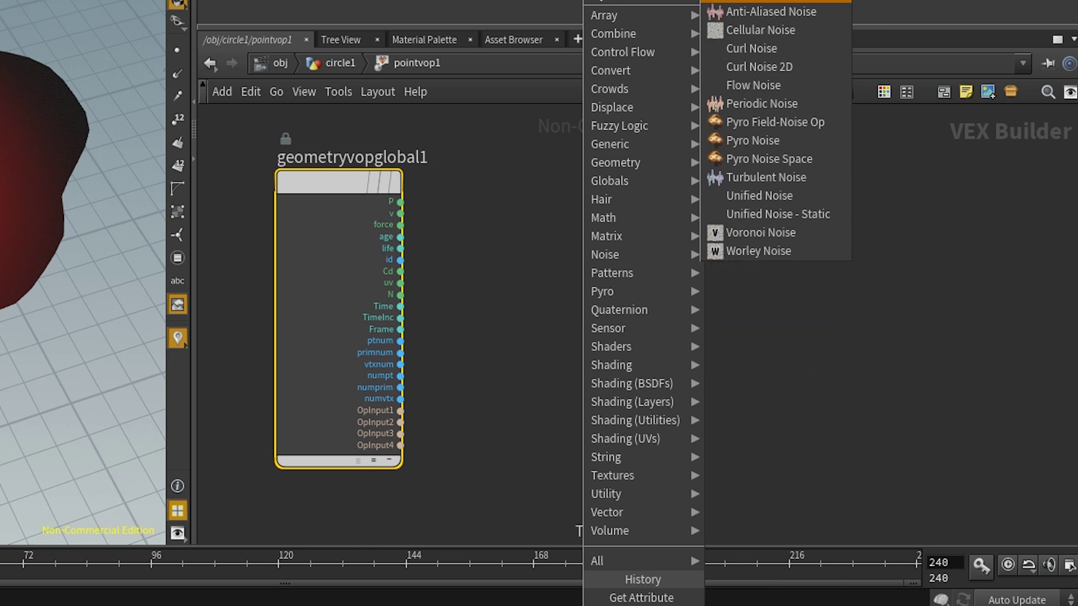
pyautogui.click(766, 177)
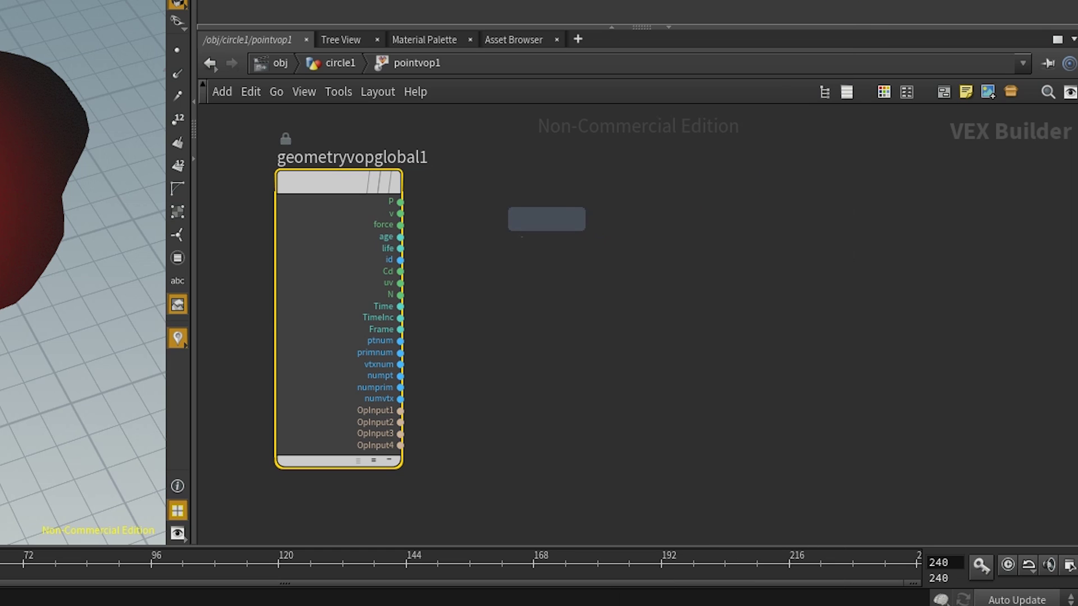
pyautogui.click(548, 214)
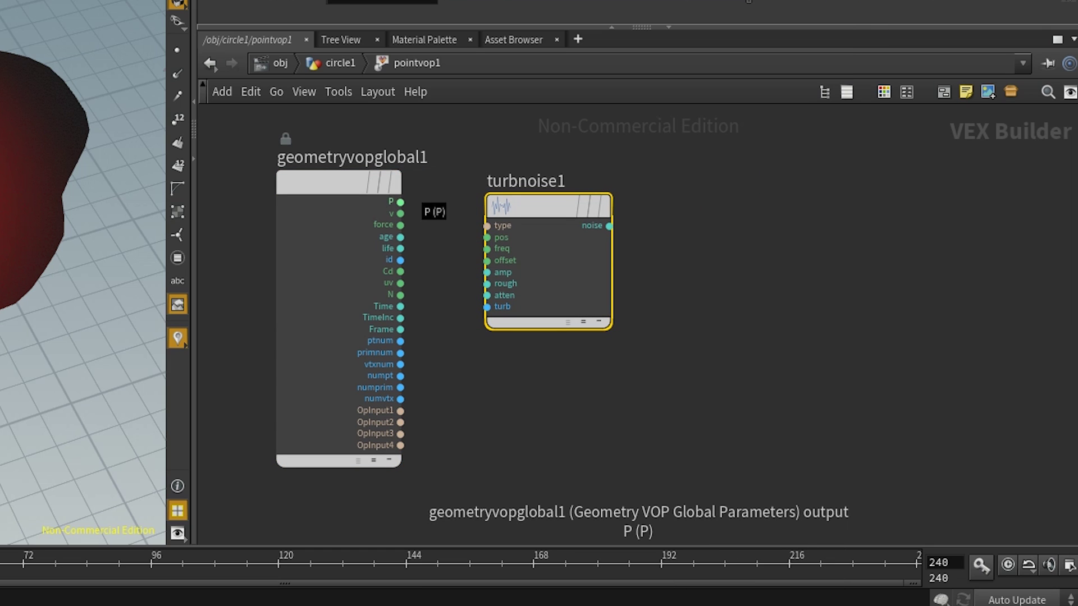
pyautogui.moveTo(402, 203); pyautogui.dragTo(517, 217)
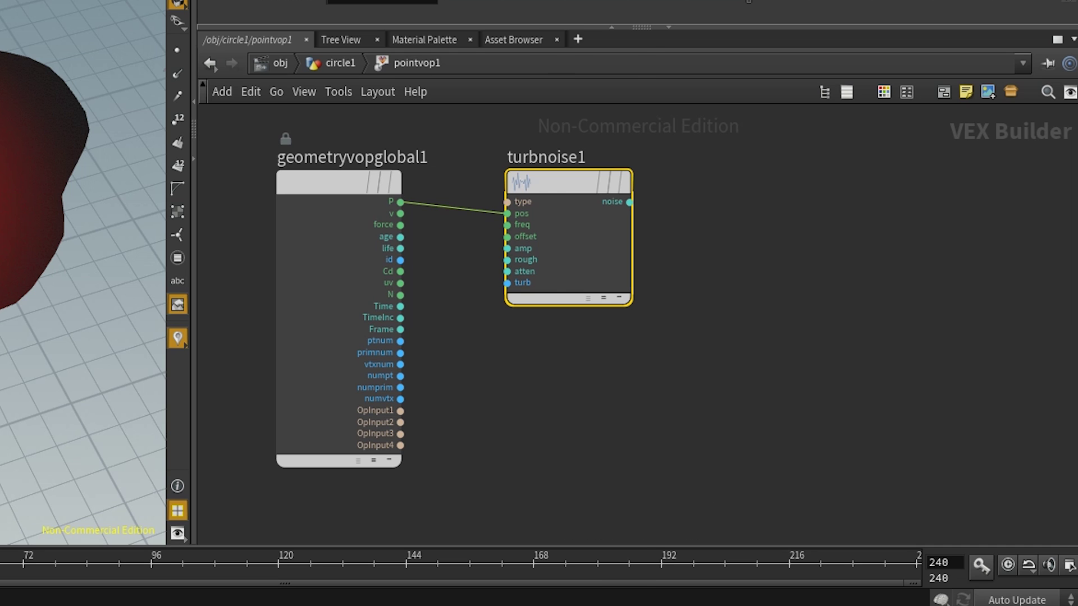
# Add a Vector to Float node (vectofloat1) below it and wire Cd into its vec input.
pyautogui.press('Tab')
pyautogui.moveTo(578, 402)
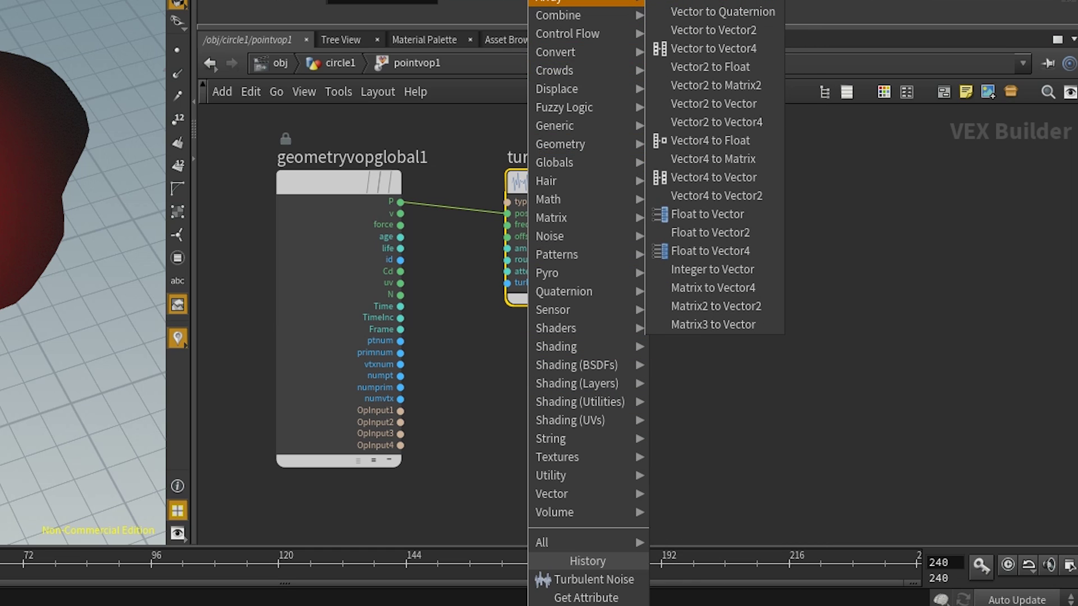
pyautogui.click(713, 4)
pyautogui.click(522, 416)
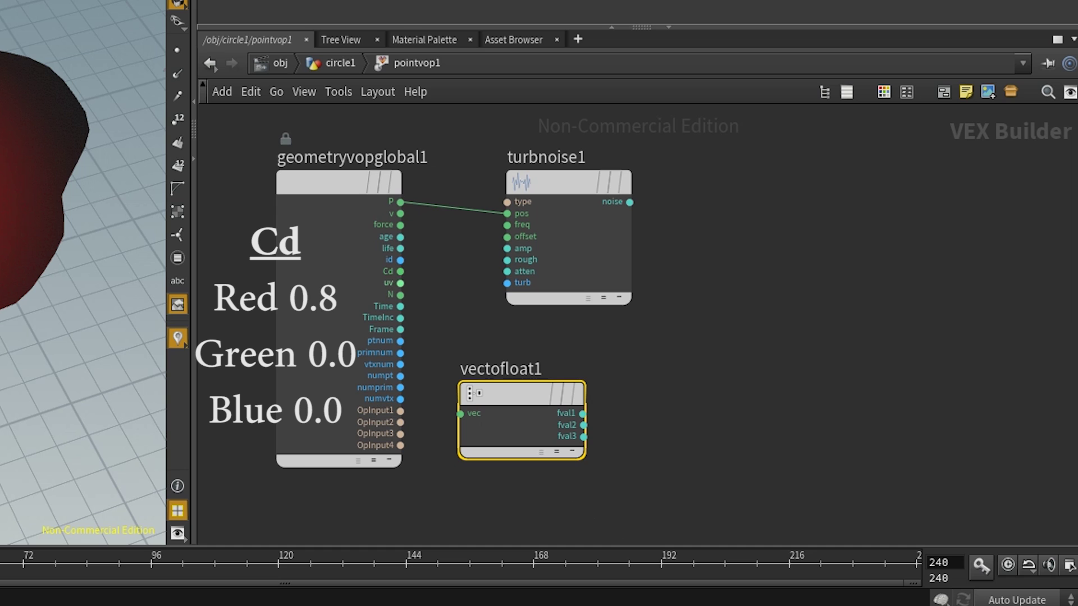
pyautogui.moveTo(401, 272); pyautogui.dragTo(516, 405)
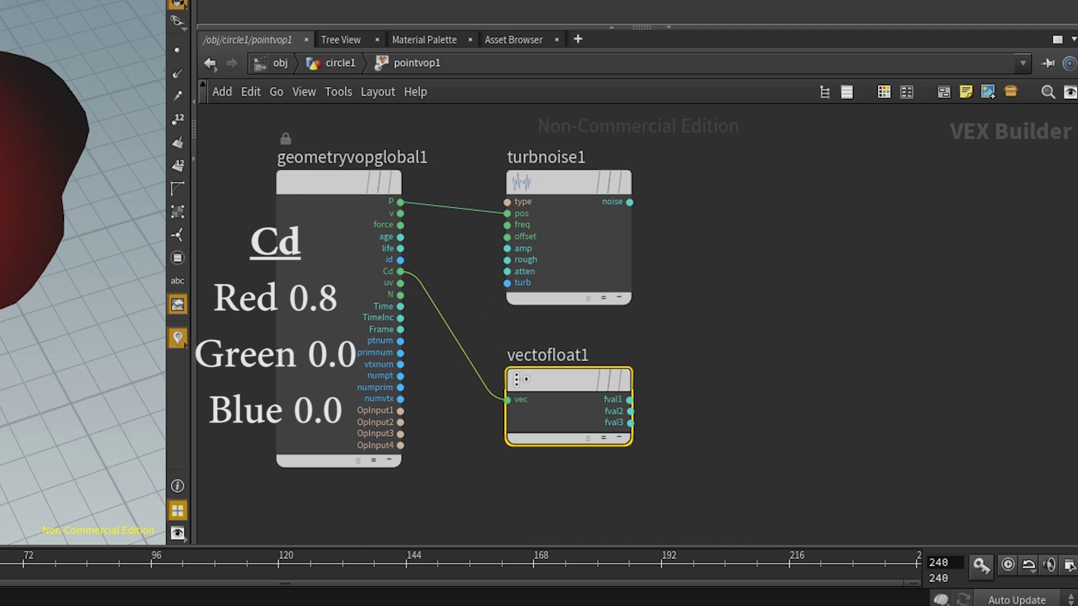
pyautogui.moveTo(630, 423); pyautogui.dragTo(471, 421, button='middle')
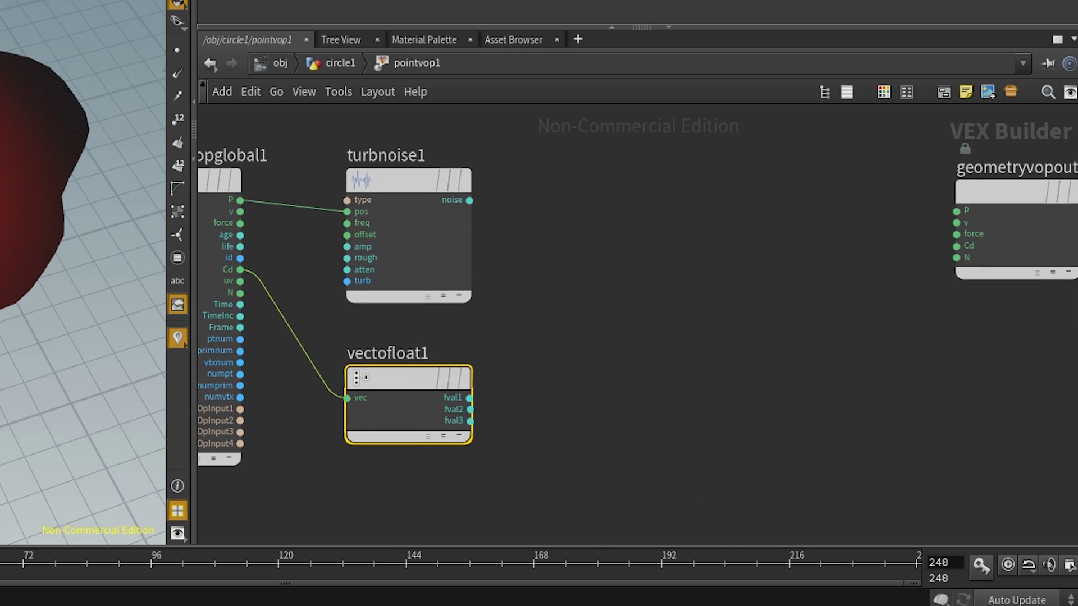
# Add multiply1 combining turbnoise1's noise with vectofloat1's fval1, and wire its product into output Cd.
pyautogui.press('Tab')
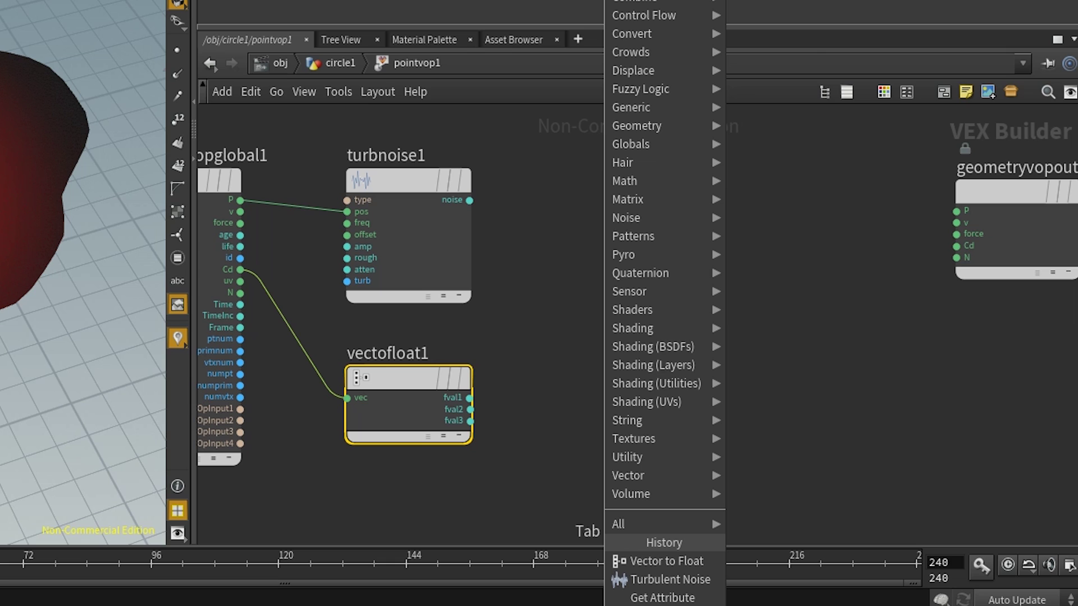
pyautogui.click(775, 11)
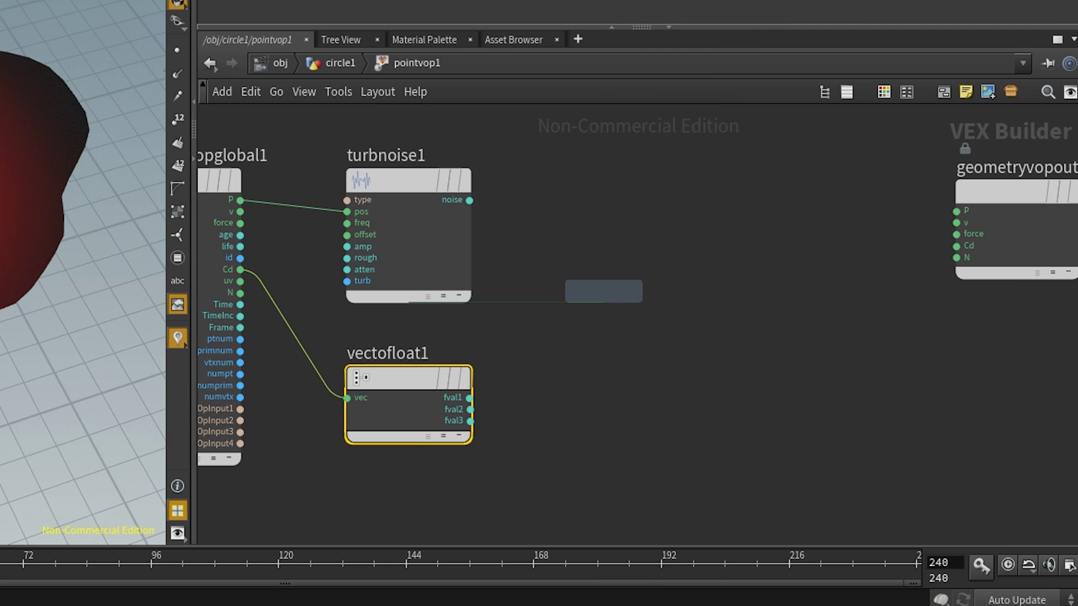
pyautogui.click(603, 291)
pyautogui.moveTo(470, 200); pyautogui.dragTo(566, 310)
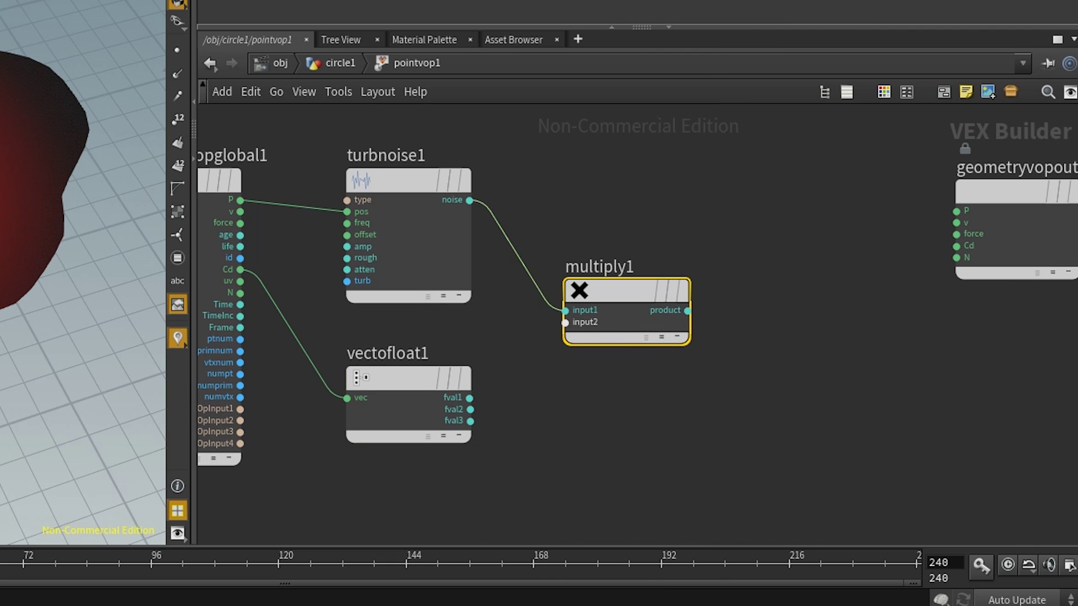
pyautogui.moveTo(469, 398); pyautogui.dragTo(565, 322)
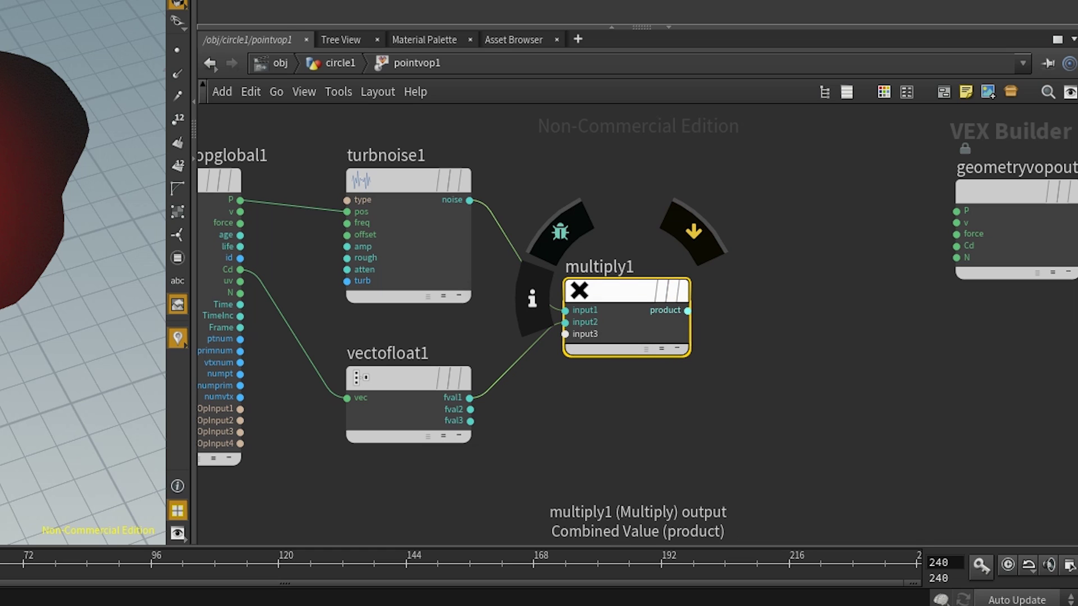
pyautogui.moveTo(687, 311); pyautogui.dragTo(956, 246)
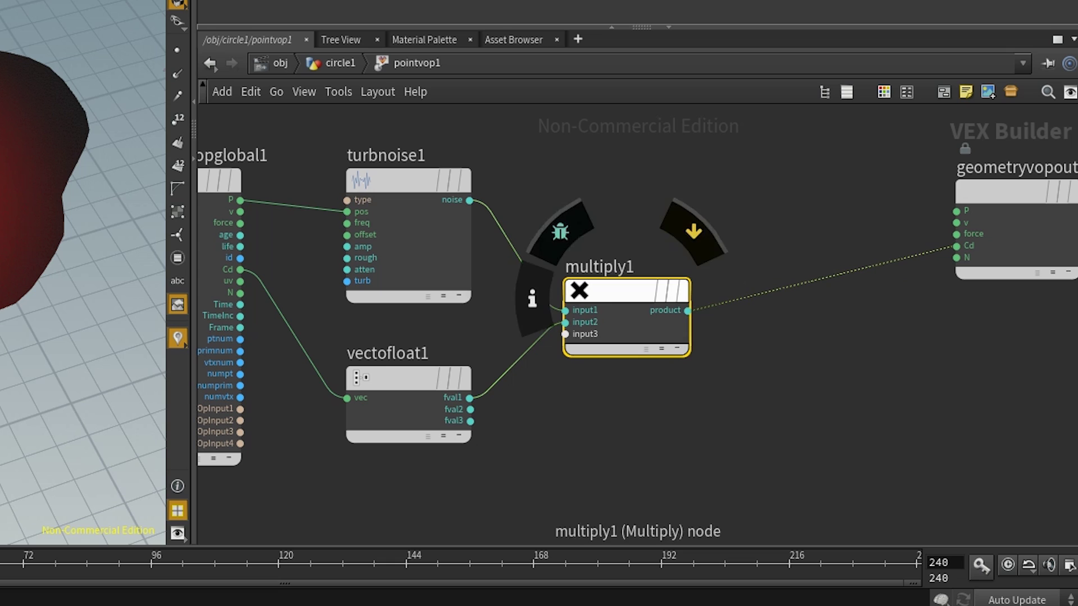
# Reposition multiply1 and the output node, then frame all nodes in the network.
pyautogui.moveTo(617, 292); pyautogui.dragTo(710, 271)
pyautogui.moveTo(1011, 194); pyautogui.dragTo(1001, 250)
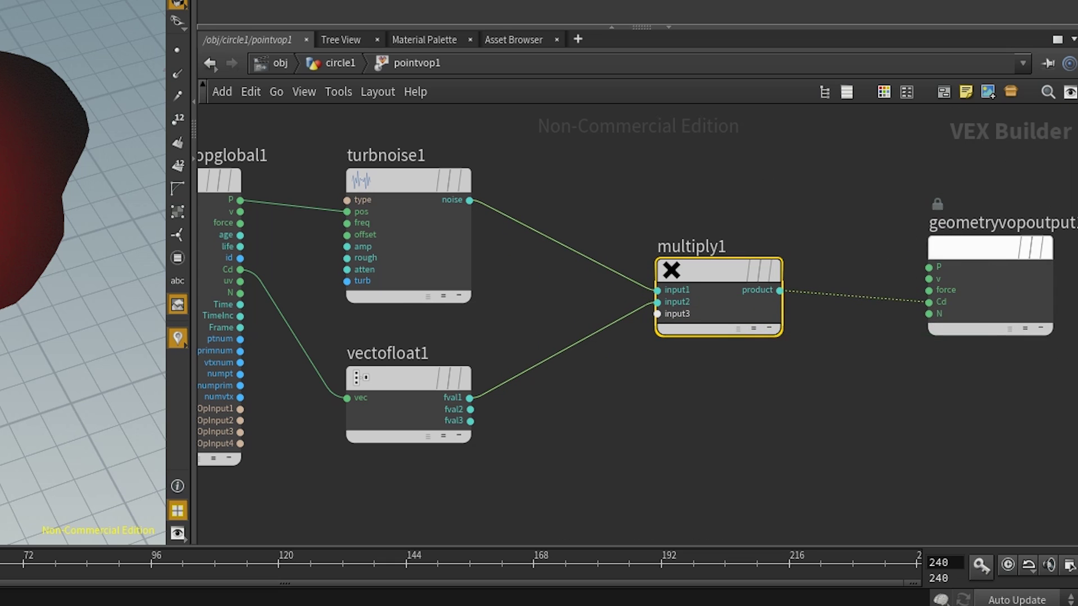
pyautogui.press('h')
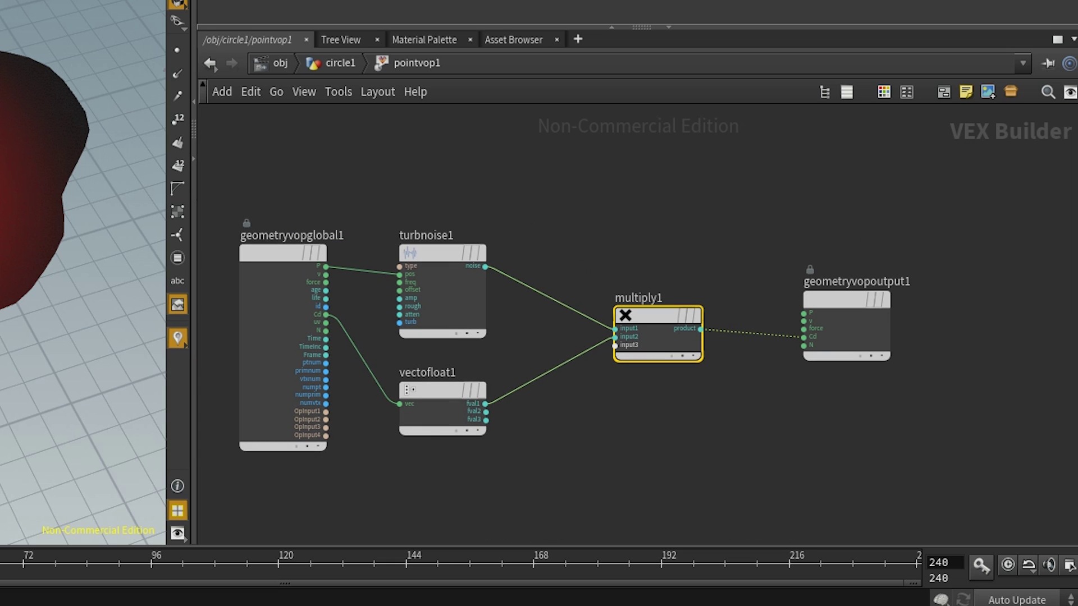
pyautogui.moveTo(442, 253)
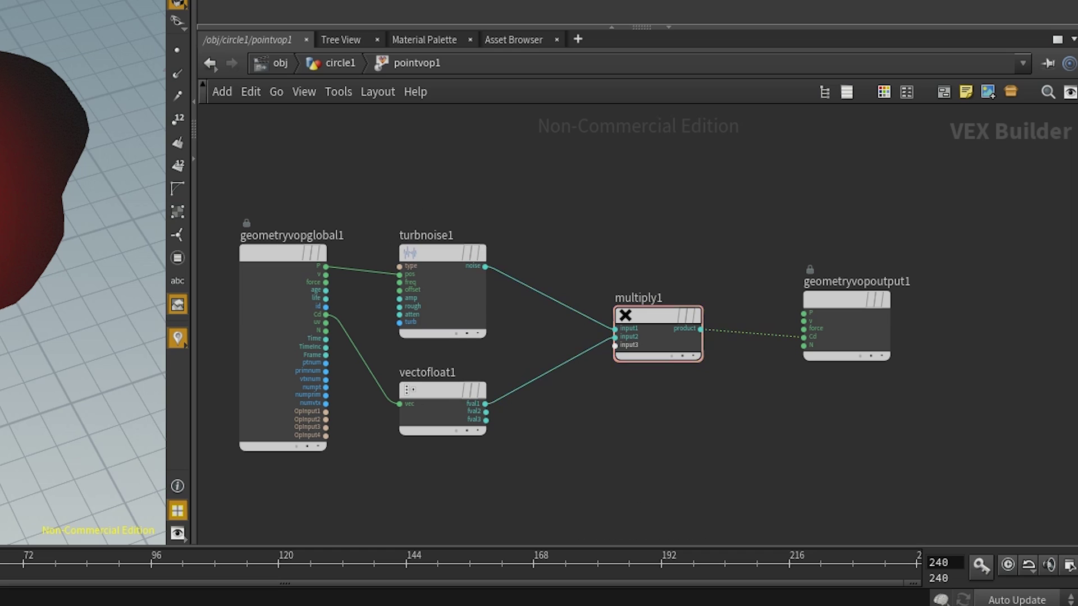
# Set turbnoise1's Frequency to 0.4, then return to the circle1 geometry level.
pyautogui.press('u')
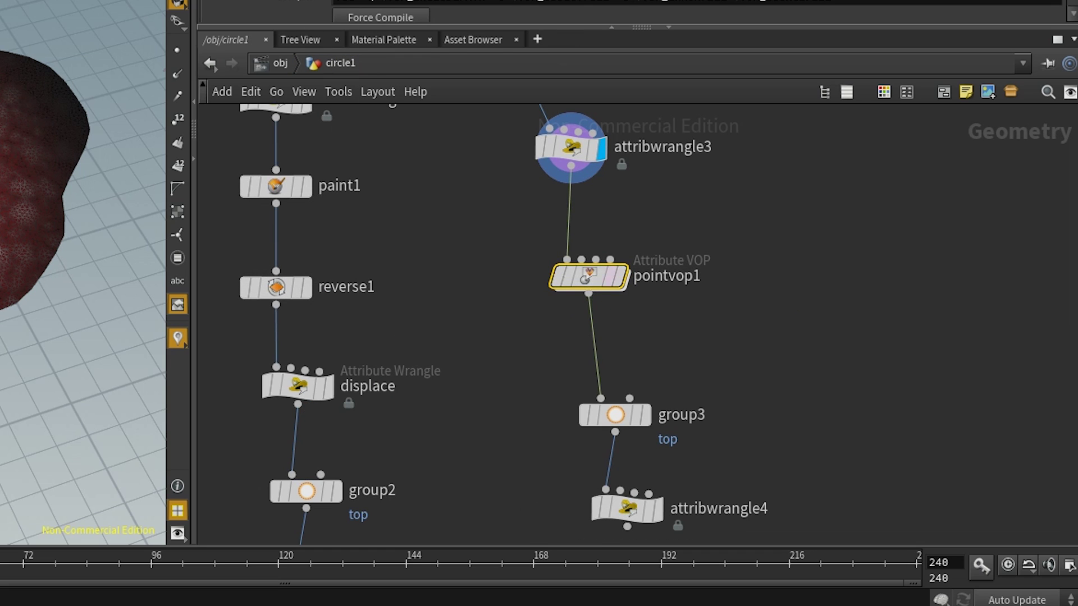
pyautogui.press('i')
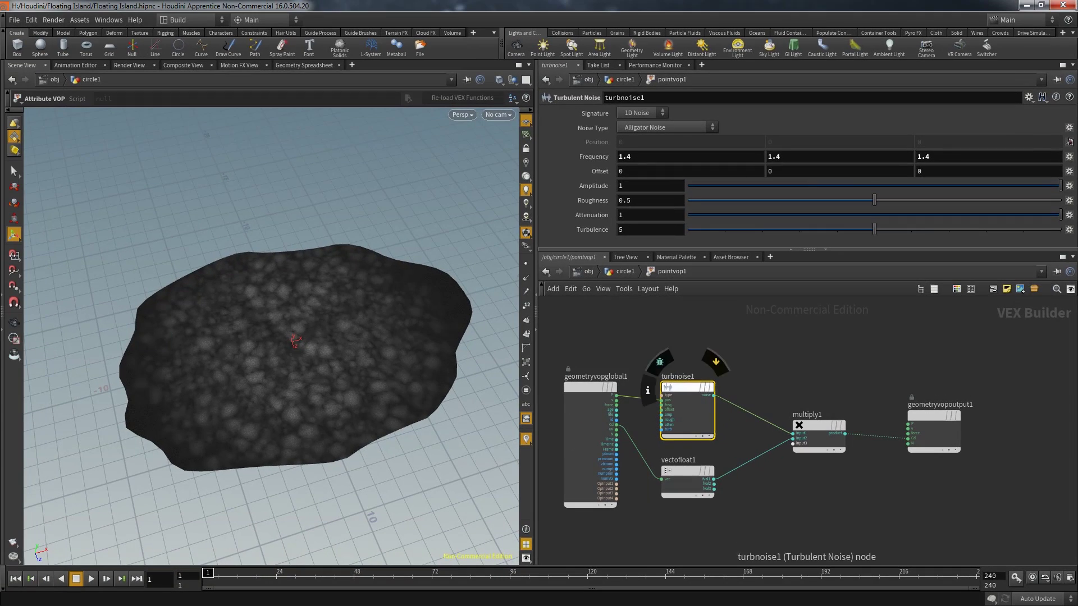
pyautogui.moveTo(598, 157); pyautogui.dragTo(570, 153, button='middle')
pyautogui.scroll(3, 870, 480)
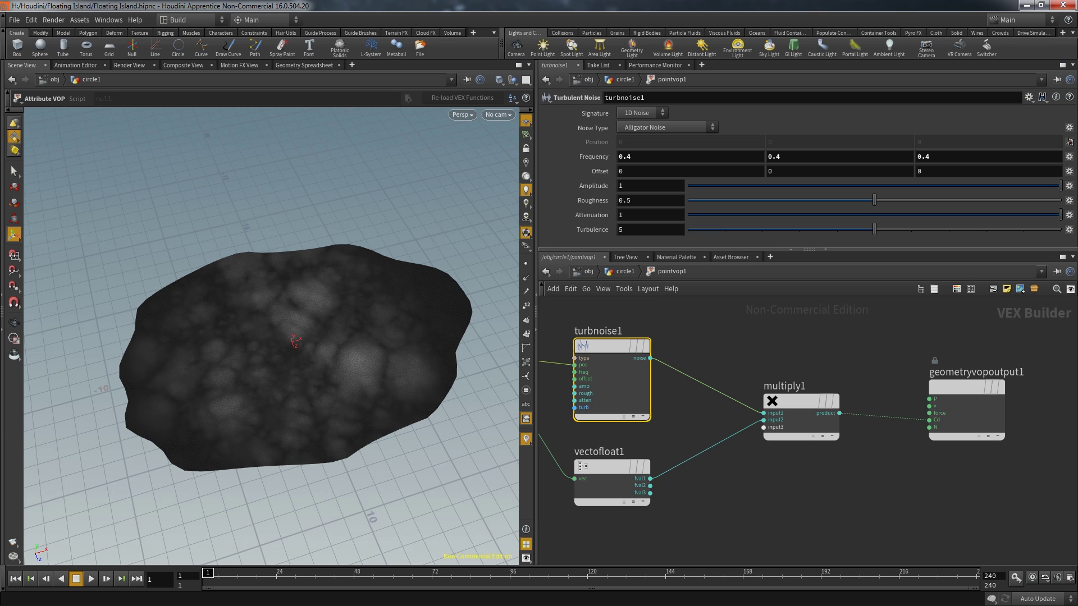
pyautogui.press('u')
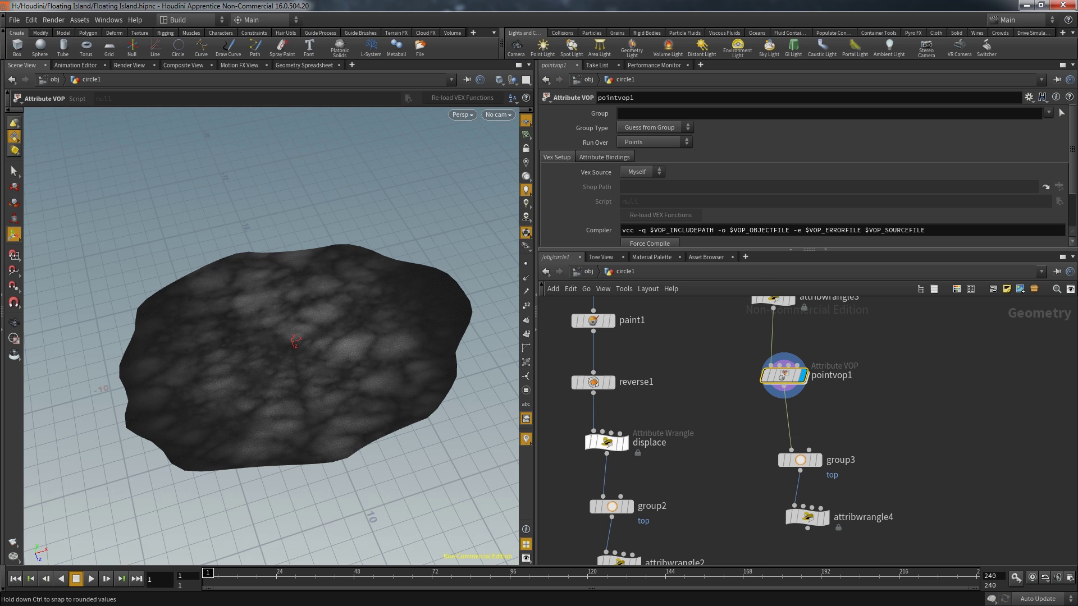
# Insert the copied displace1 wrangle between pointvop1 and group3.
pyautogui.click(790, 420)
pyautogui.rightClick(800, 421)
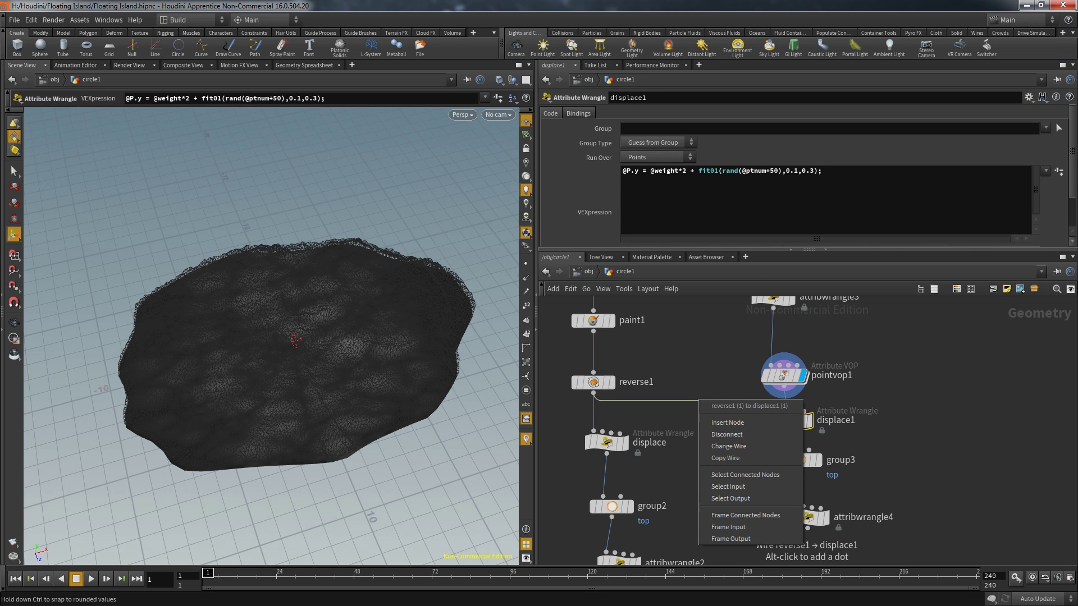
pyautogui.click(752, 435)
pyautogui.moveTo(800, 421)
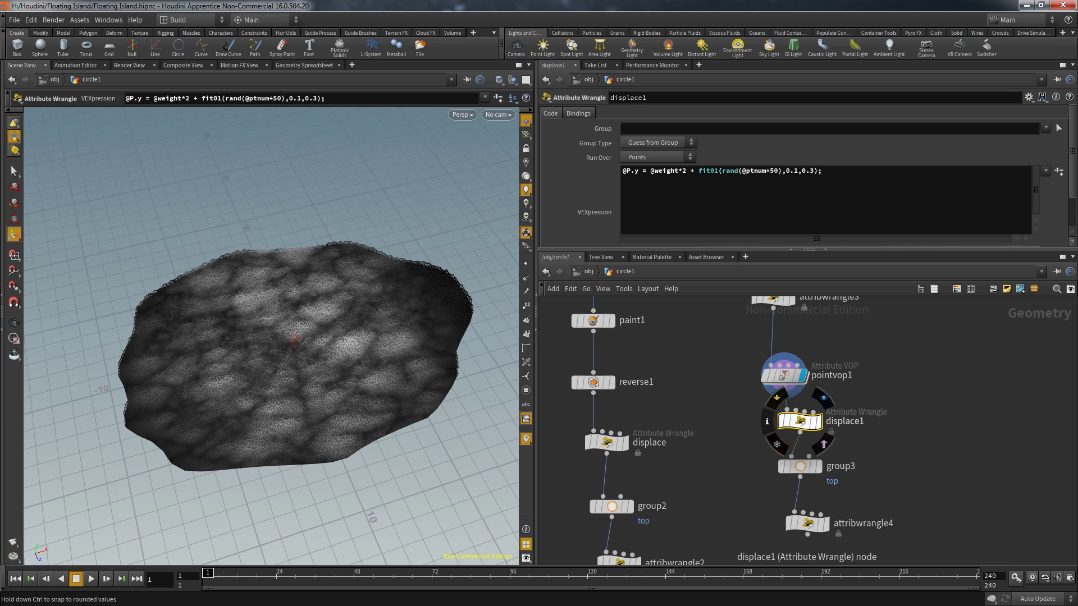
pyautogui.moveTo(292, 359); pyautogui.dragTo(292, 236)
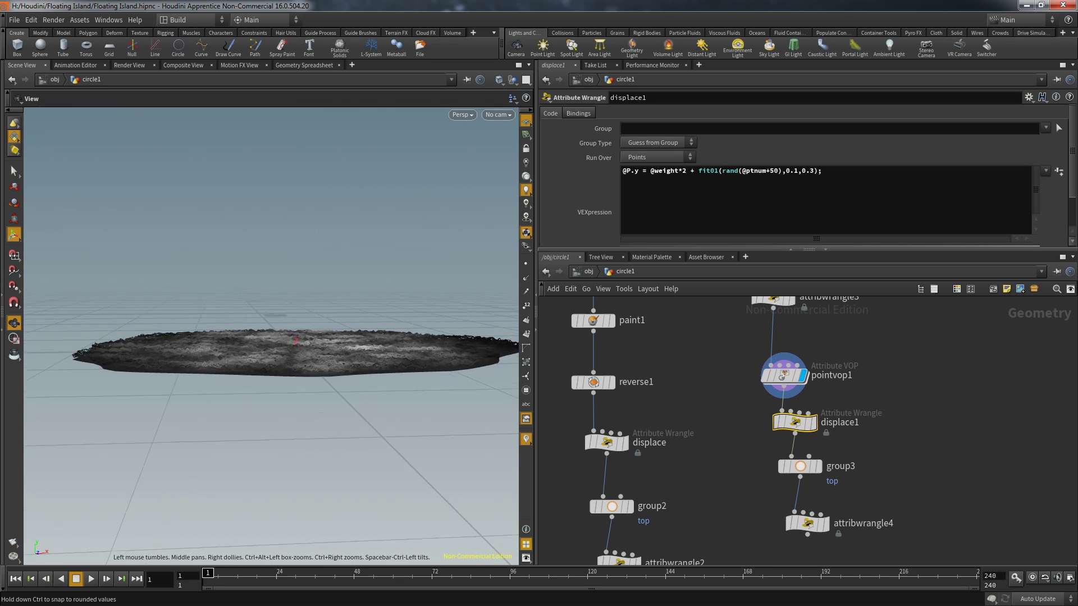
pyautogui.scroll(3, 271, 379)
pyautogui.press('Return')
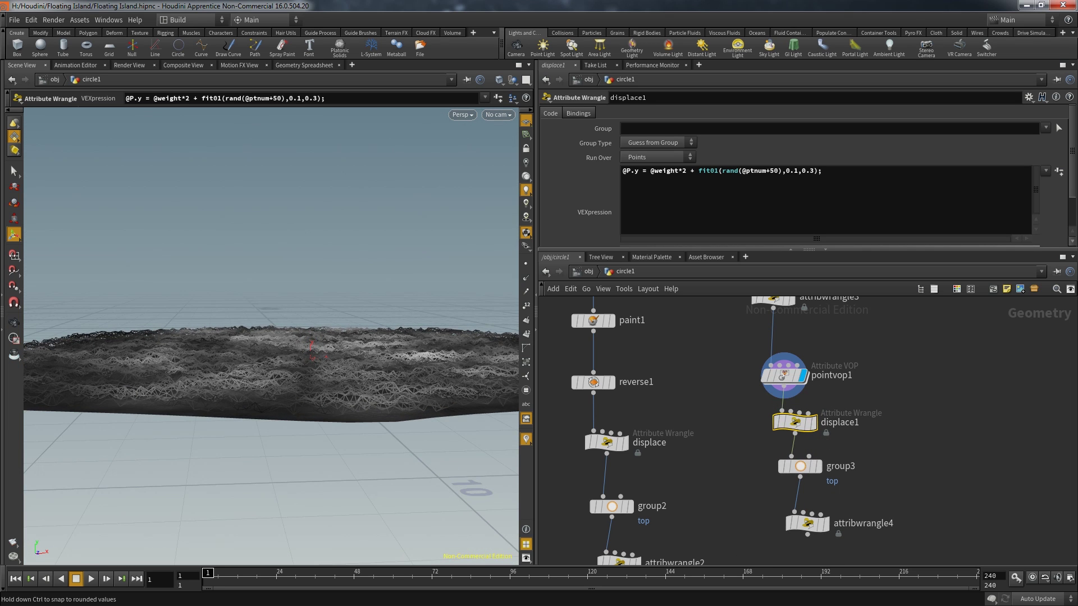
pyautogui.press('BackSpace')
pyautogui.press('BackSpace')
pyautogui.press('BackSpace')
pyautogui.press('BackSpace')
pyautogui.press('BackSpace')
pyautogui.press('BackSpace')
pyautogui.press('BackSpace')
pyautogui.press('BackSpace')
pyautogui.press('BackSpace')
pyautogui.press('BackSpace')
pyautogui.press('BackSpace')
pyautogui.press('BackSpace')
pyautogui.press('BackSpace')
pyautogui.press('BackSpace')
pyautogui.press('BackSpace')
pyautogui.press('BackSpace')
pyautogui.press('BackSpace')
pyautogui.press('BackSpace')
pyautogui.press('BackSpace')
pyautogui.press('BackSpace')
pyautogui.press('BackSpace')
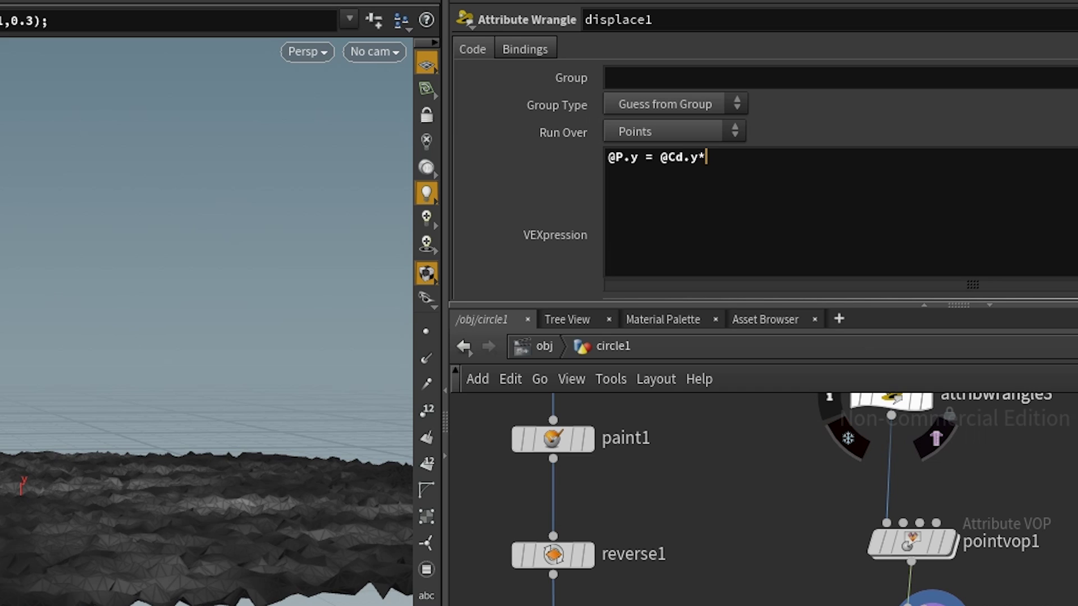
pyautogui.write(';')
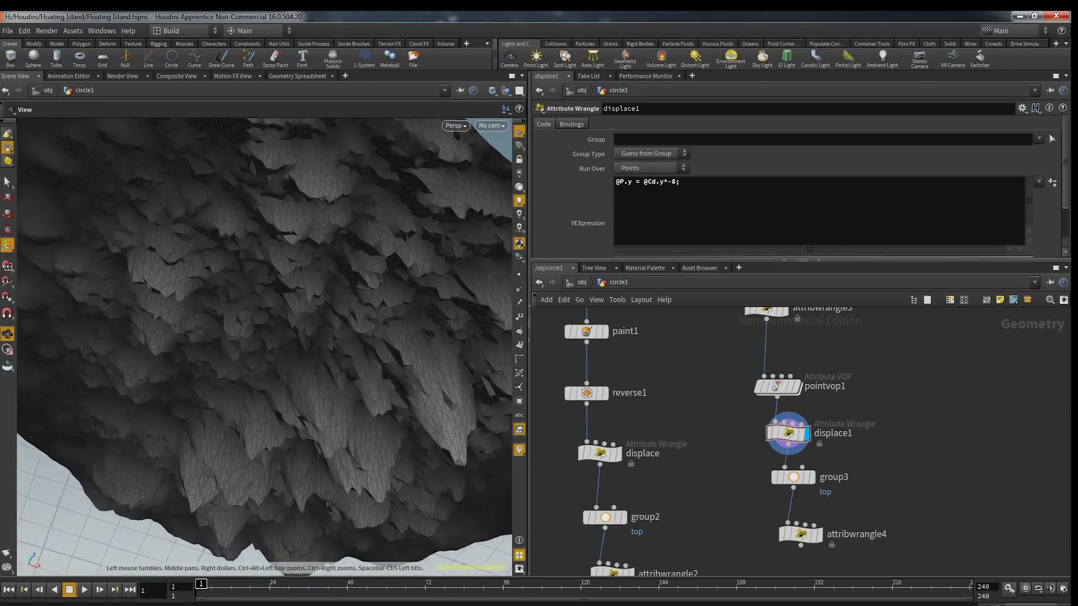
# Tumble around the island to inspect the jagged downward spikes on its underside.
pyautogui.scroll(-5, 264, 337)
pyautogui.moveTo(264, 337); pyautogui.dragTo(348, 343)
pyautogui.scroll(5, 264, 336)
pyautogui.scroll(-3, 264, 337)
pyautogui.moveTo(843, 365); pyautogui.dragTo(843, 423, button='middle')
pyautogui.moveTo(777, 386)
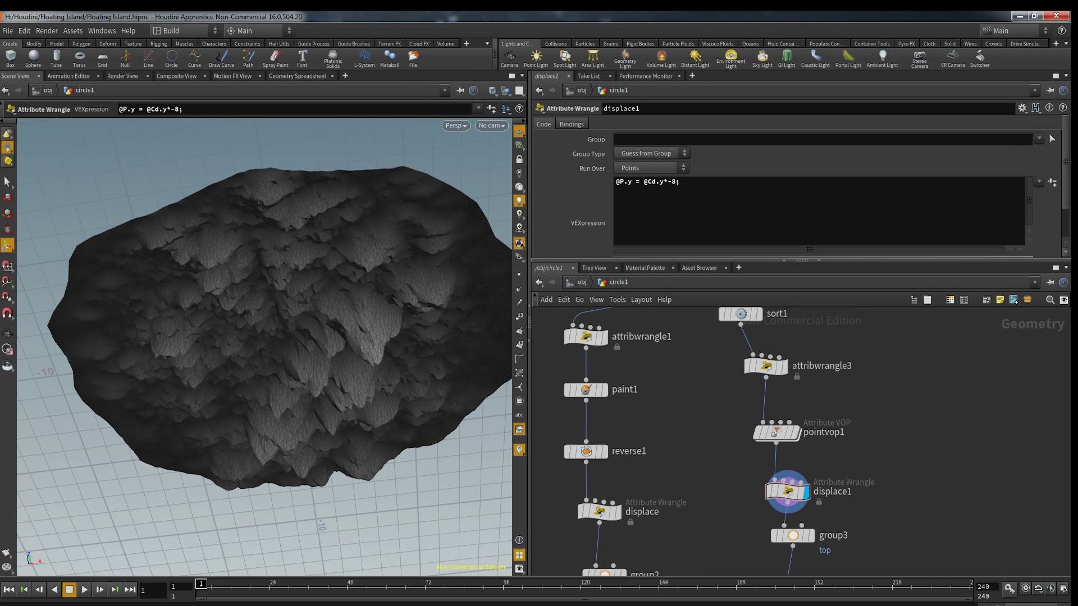
pyautogui.press('Tab')
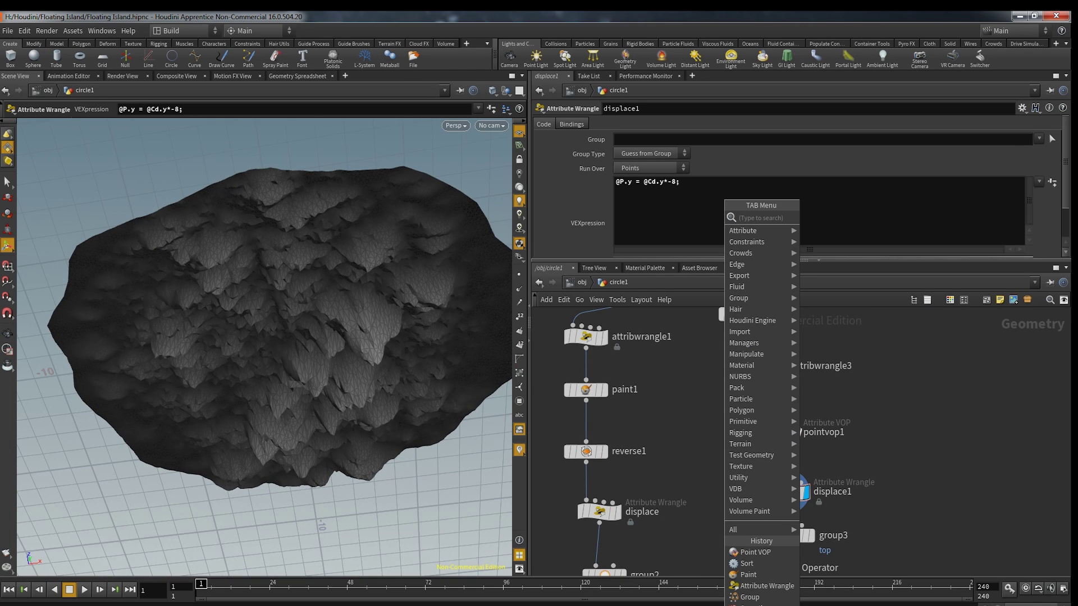
# Add a Paint node between attribwrangle3 and pointvop1 painting dark red 0.113 in Add mode.
pyautogui.press('Escape')
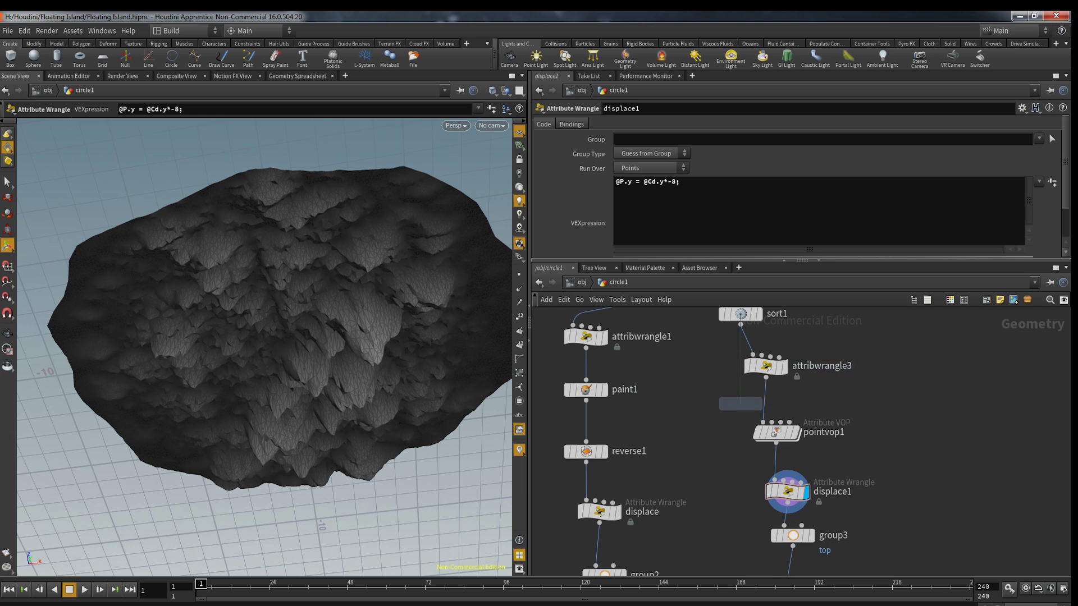
pyautogui.click(741, 403)
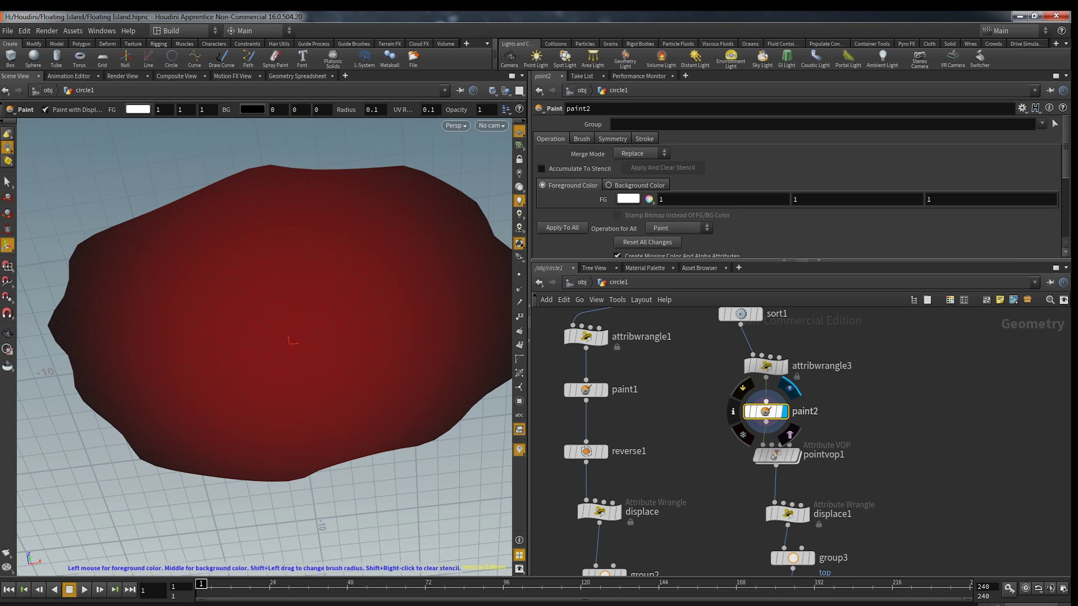
pyautogui.click(629, 198)
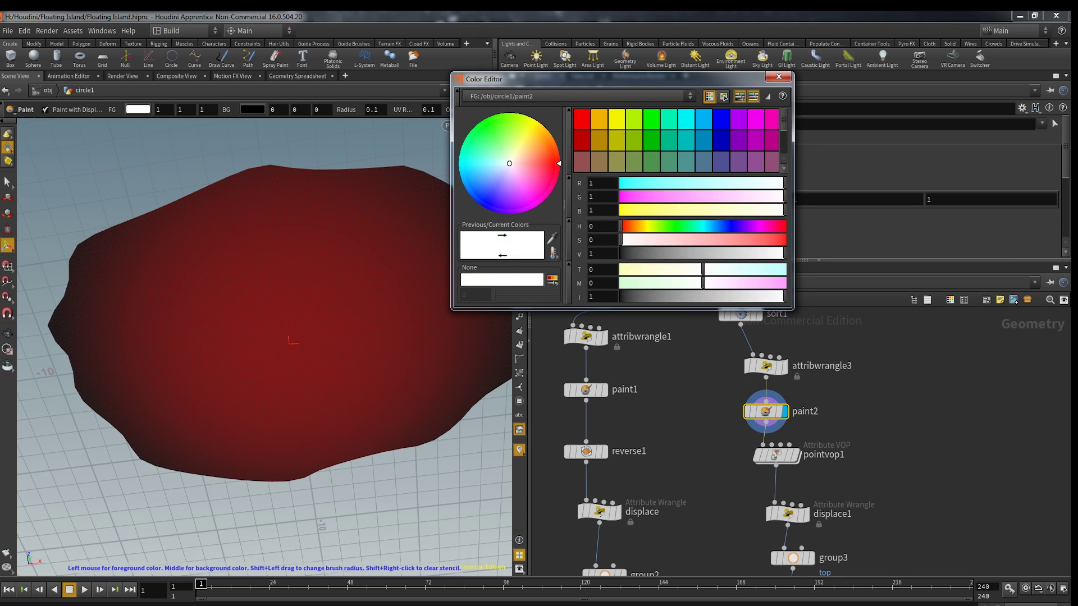
pyautogui.click(581, 119)
pyautogui.moveTo(785, 254); pyautogui.dragTo(638, 253)
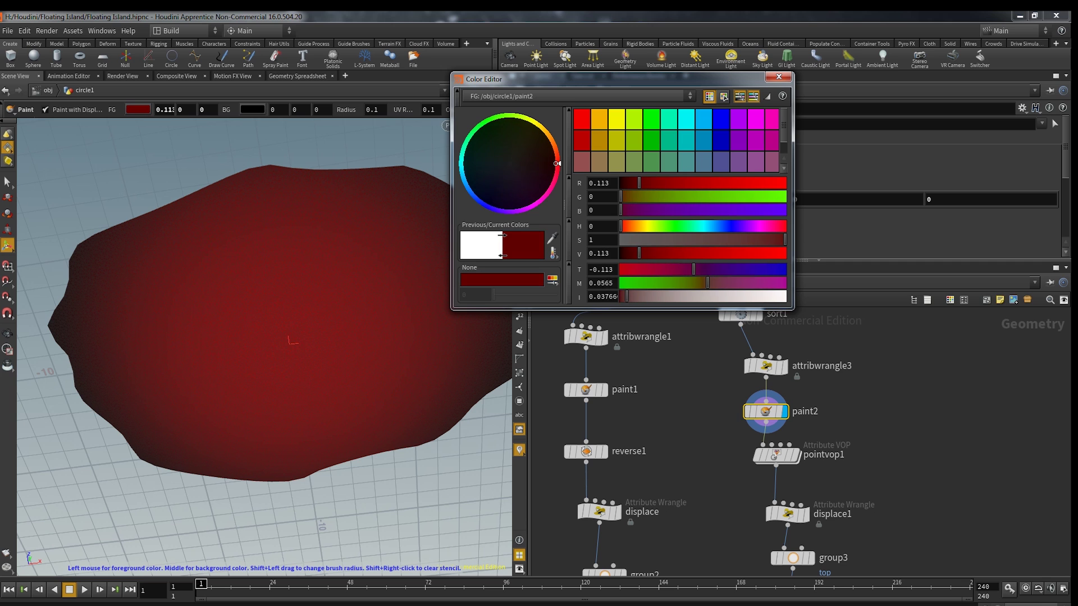
pyautogui.click(779, 77)
pyautogui.click(642, 153)
pyautogui.click(629, 152)
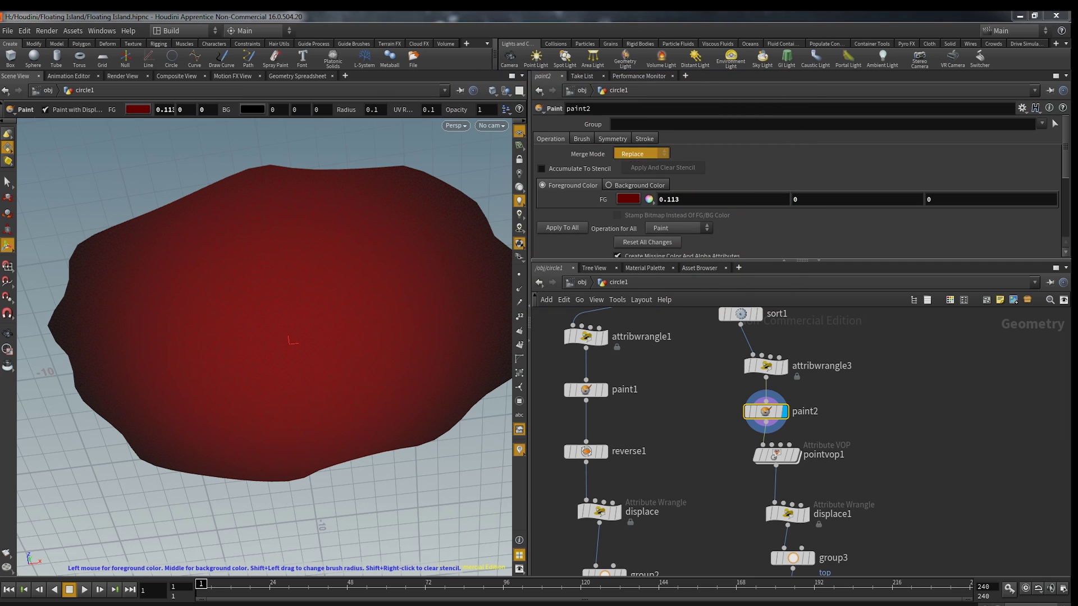
# Display displace1, enlarge the paint brush radius, and orbit to inspect the rock's spikes.
pyautogui.keyDown('alt'); pyautogui.moveTo(356, 322); pyautogui.dragTo(356, 292); pyautogui.keyUp('alt')
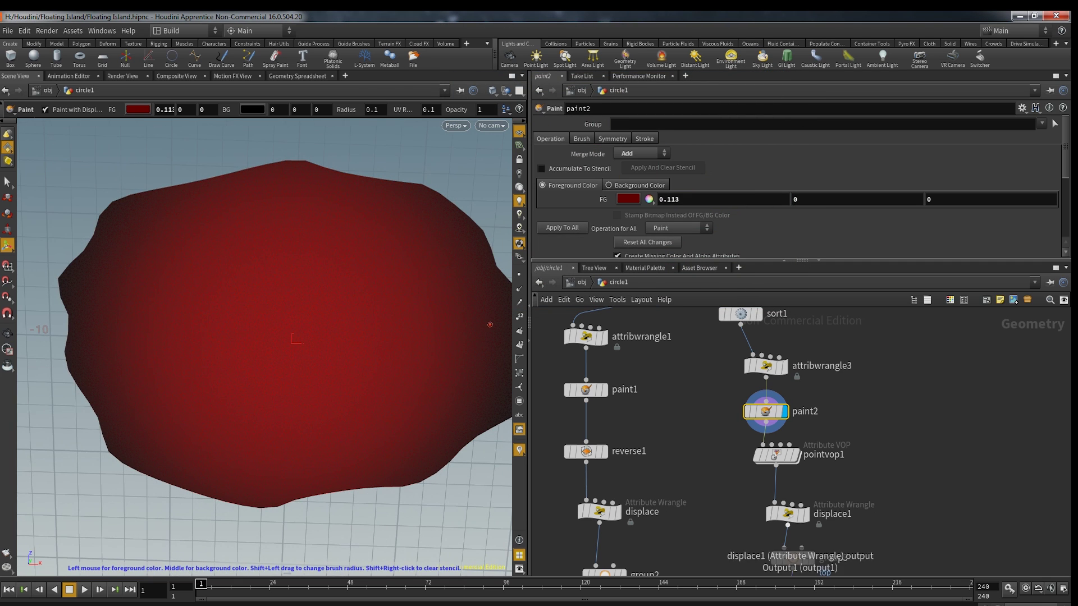
pyautogui.moveTo(786, 514)
pyautogui.click(812, 490)
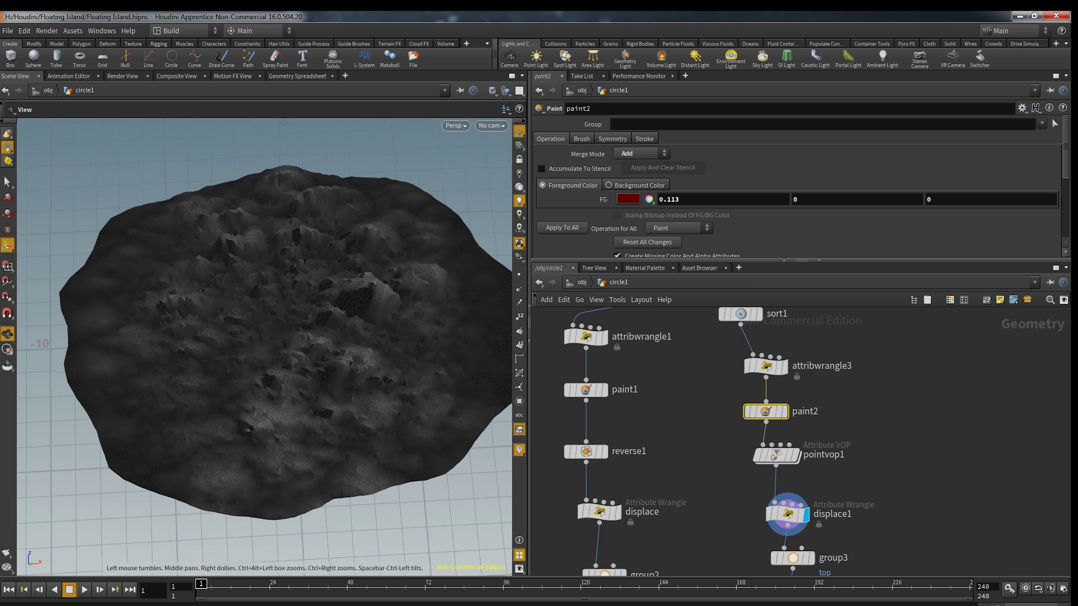
pyautogui.keyDown('shift'); pyautogui.moveTo(412, 330); pyautogui.dragTo(415, 348); pyautogui.keyUp('shift')
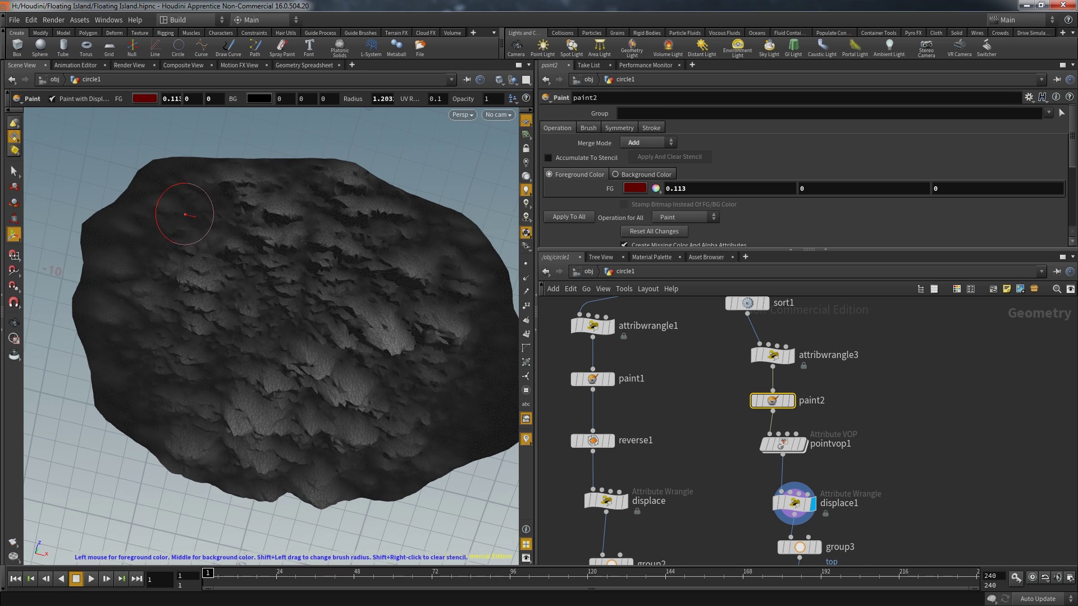
pyautogui.moveTo(95, 333)
pyautogui.keyDown('shift'); pyautogui.mouseDown()
pyautogui.moveTo(232, 469)
pyautogui.moveTo(404, 404)
pyautogui.mouseUp(); pyautogui.keyUp('shift')
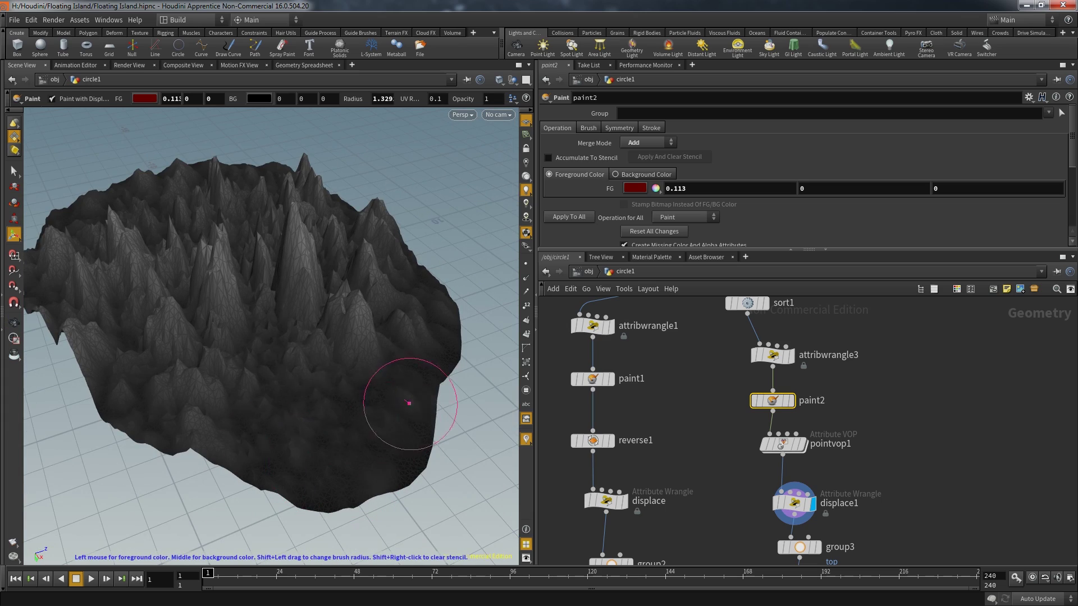
pyautogui.moveTo(328, 449)
pyautogui.keyDown('alt'); pyautogui.mouseDown()
pyautogui.moveTo(108, 325)
pyautogui.moveTo(242, 316)
pyautogui.mouseUp(); pyautogui.keyUp('alt')
pyautogui.press('Escape')
pyautogui.moveTo(277, 180)
pyautogui.mouseDown()
pyautogui.moveTo(337, 164)
pyautogui.moveTo(464, 371)
pyautogui.mouseUp()
# Inside pointvop1, switch turbnoise1's noise type to Perlin Noise.
pyautogui.doubleClick(784, 445)
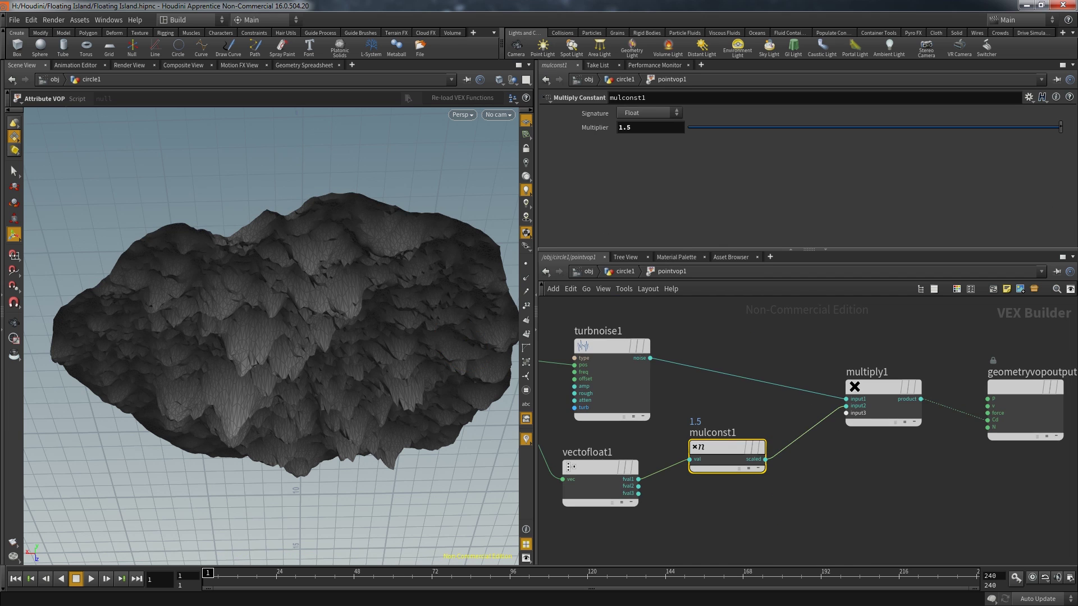
pyautogui.click(606, 347)
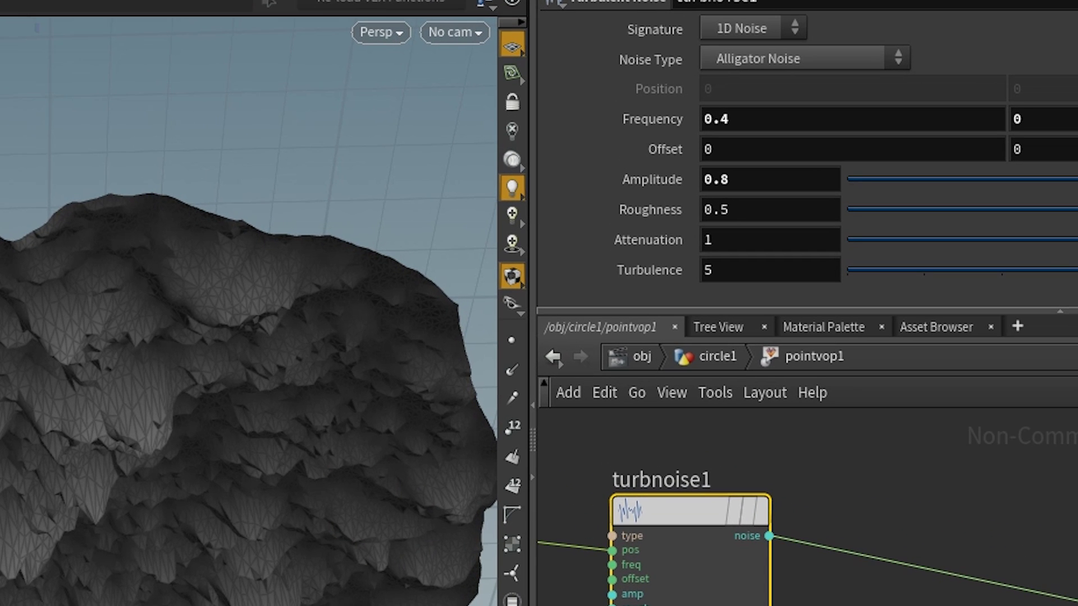
pyautogui.click(797, 59)
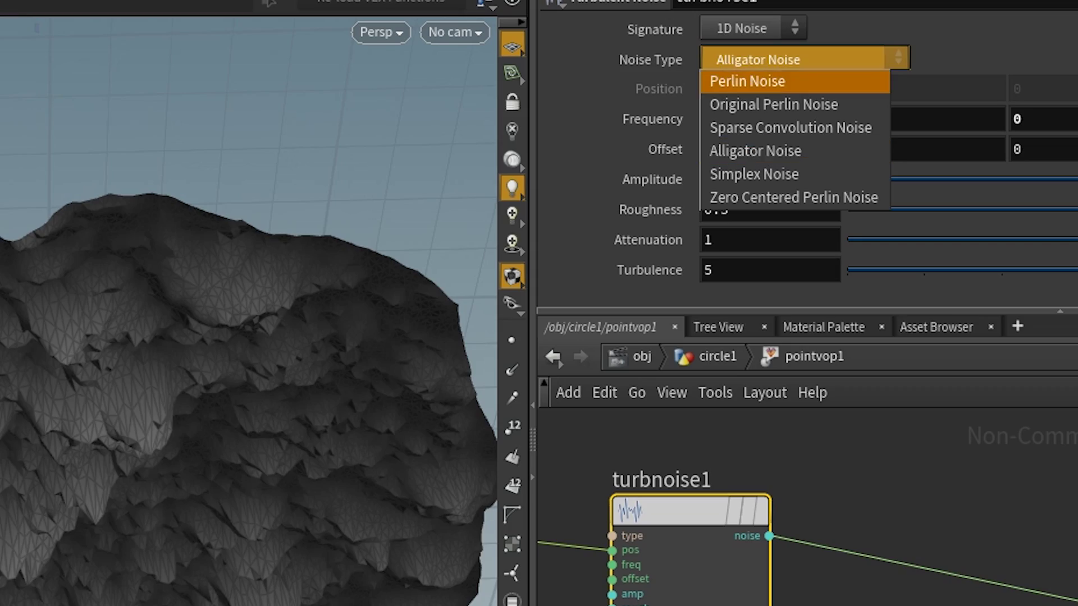
pyautogui.click(747, 81)
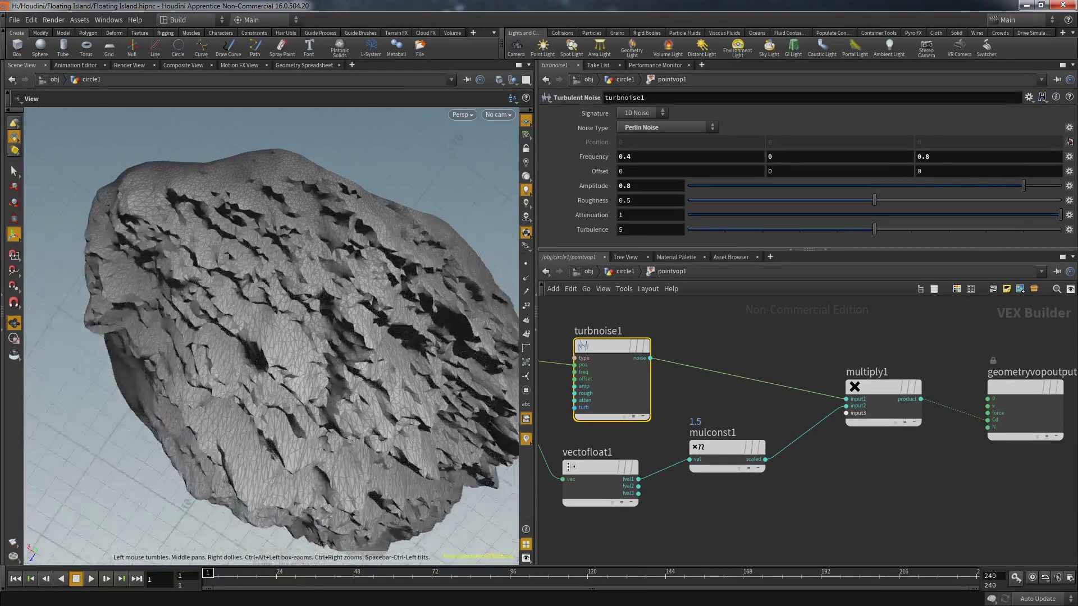
# Raise turbnoise1's Frequency to 0.6, inspect the rounder rock, and return to circle1.
pyautogui.moveTo(269, 337); pyautogui.dragTo(270, 298)
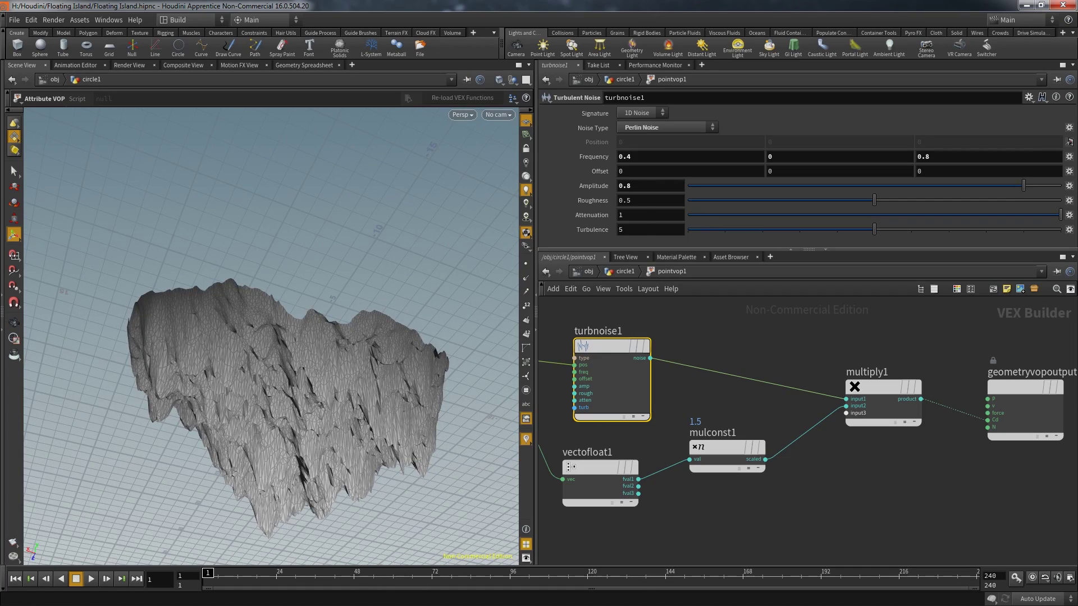
pyautogui.moveTo(637, 201); pyautogui.dragTo(668, 156, button='middle')
pyautogui.press('Escape')
pyautogui.moveTo(269, 337)
pyautogui.mouseDown()
pyautogui.moveTo(270, 359)
pyautogui.moveTo(269, 264)
pyautogui.moveTo(256, 258)
pyautogui.moveTo(256, 331)
pyautogui.mouseUp()
pyautogui.press('Escape')
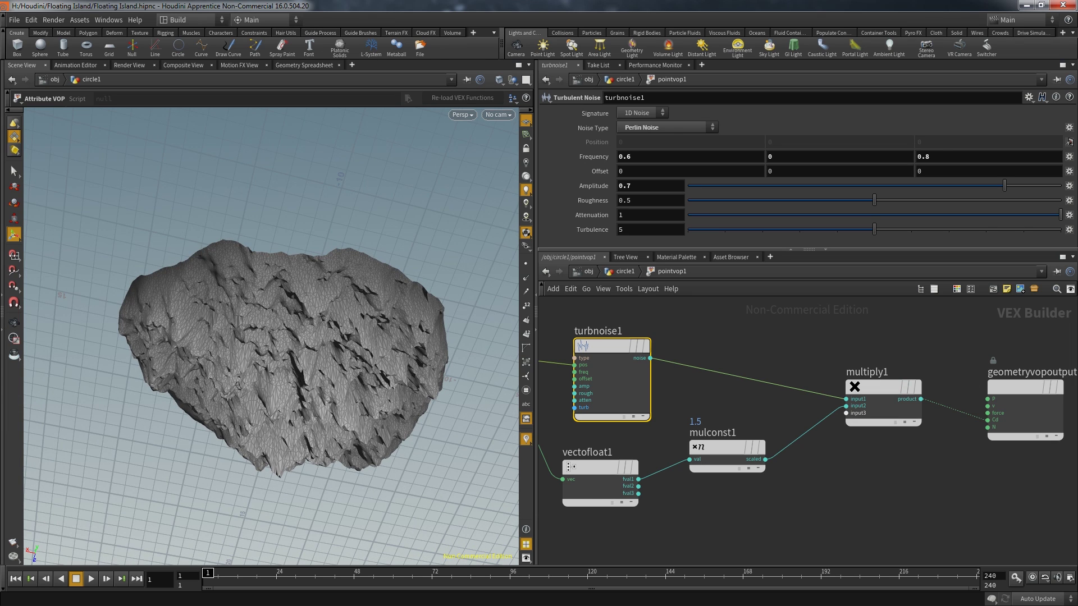
pyautogui.press('u')
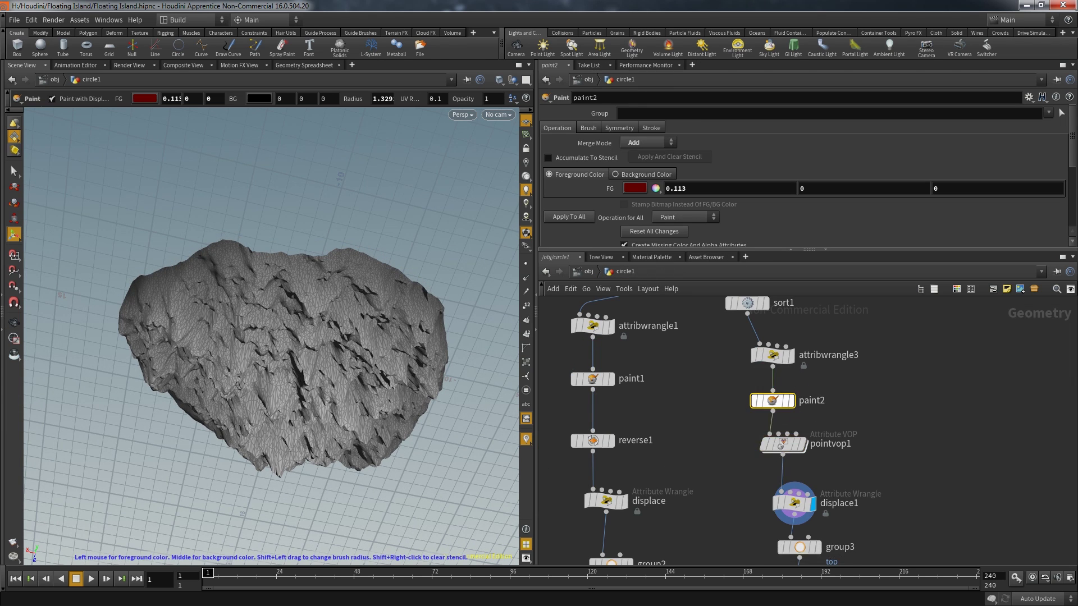
# Switch paint2's merge mode from Add to Subtract.
pyautogui.press('Escape')
pyautogui.moveTo(335, 275); pyautogui.dragTo(323, 168)
pyautogui.press('Return')
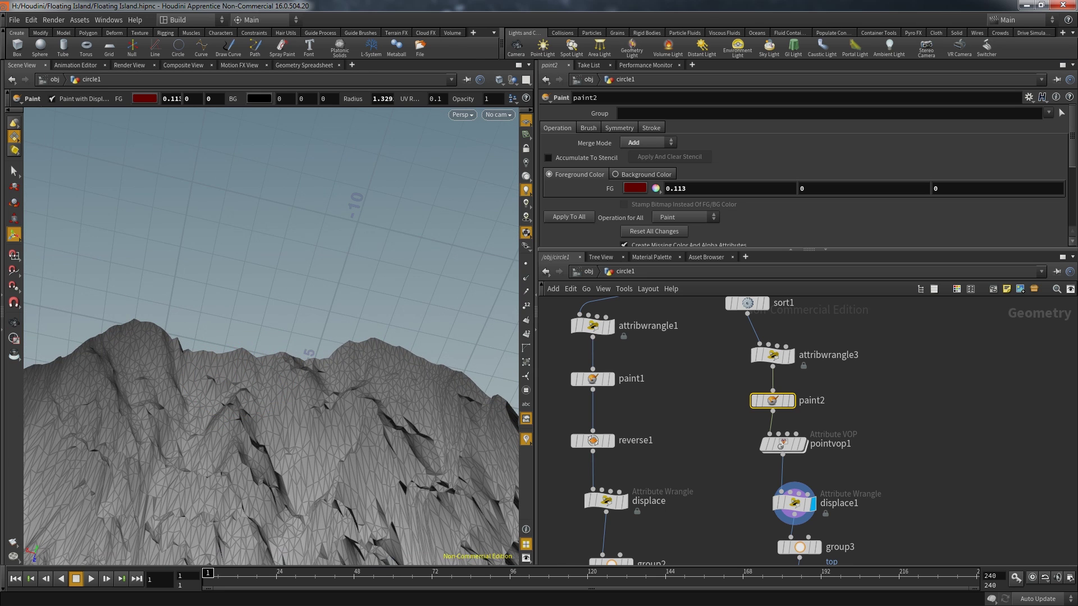
pyautogui.click(647, 143)
pyautogui.click(638, 176)
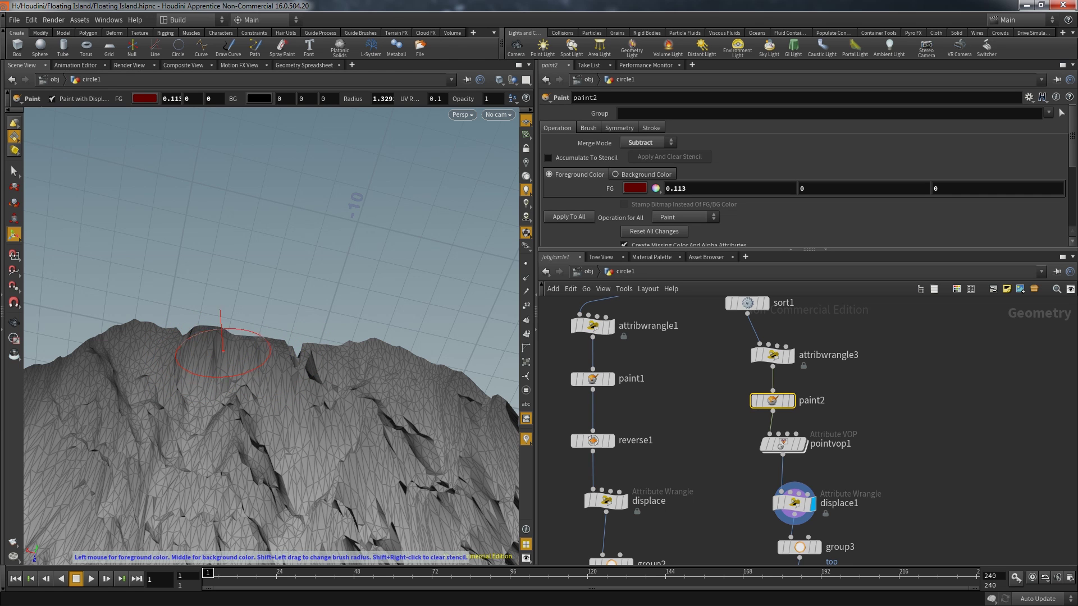
# Undo the stray brush stroke and set turbnoise1's Frequency back to 0.4 inside pointvop1.
pyautogui.moveTo(236, 351)
pyautogui.keyDown('alt'); pyautogui.mouseDown()
pyautogui.moveTo(288, 443)
pyautogui.moveTo(320, 409)
pyautogui.moveTo(284, 378)
pyautogui.moveTo(441, 434)
pyautogui.moveTo(336, 443)
pyautogui.moveTo(253, 404)
pyautogui.mouseUp(); pyautogui.keyUp('alt')
pyautogui.press('Escape')
pyautogui.press('Return')
pyautogui.moveTo(180, 469)
pyautogui.keyDown('alt'); pyautogui.mouseDown()
pyautogui.moveTo(247, 342)
pyautogui.moveTo(141, 405)
pyautogui.moveTo(191, 418)
pyautogui.moveTo(169, 388)
pyautogui.moveTo(185, 359)
pyautogui.moveTo(236, 393)
pyautogui.moveTo(247, 415)
pyautogui.mouseUp(); pyautogui.keyUp('alt')
pyautogui.hotkey('ctrl', 'z')
pyautogui.doubleClick(783, 445)
pyautogui.moveTo(625, 157); pyautogui.dragTo(649, 152, button='middle')
# Lower turbnoise1's third Frequency value to 0.5.
pyautogui.moveTo(252, 393)
pyautogui.keyDown('alt'); pyautogui.mouseDown()
pyautogui.moveTo(224, 405)
pyautogui.moveTo(242, 398)
pyautogui.mouseUp(); pyautogui.keyUp('alt')
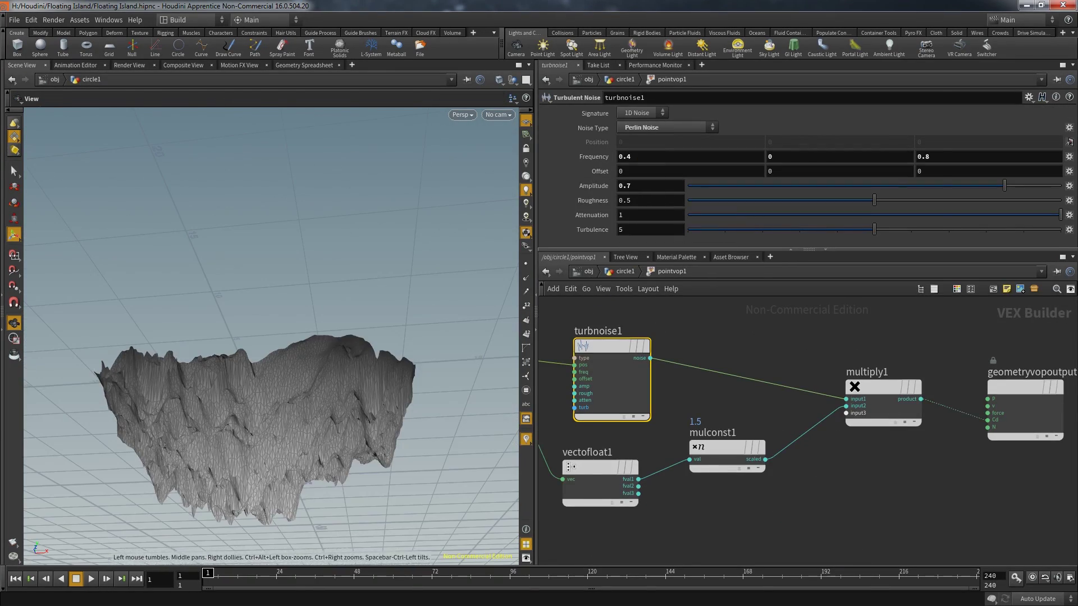
pyautogui.moveTo(921, 157); pyautogui.dragTo(938, 160, button='middle')
pyautogui.scroll(5, 252, 365)
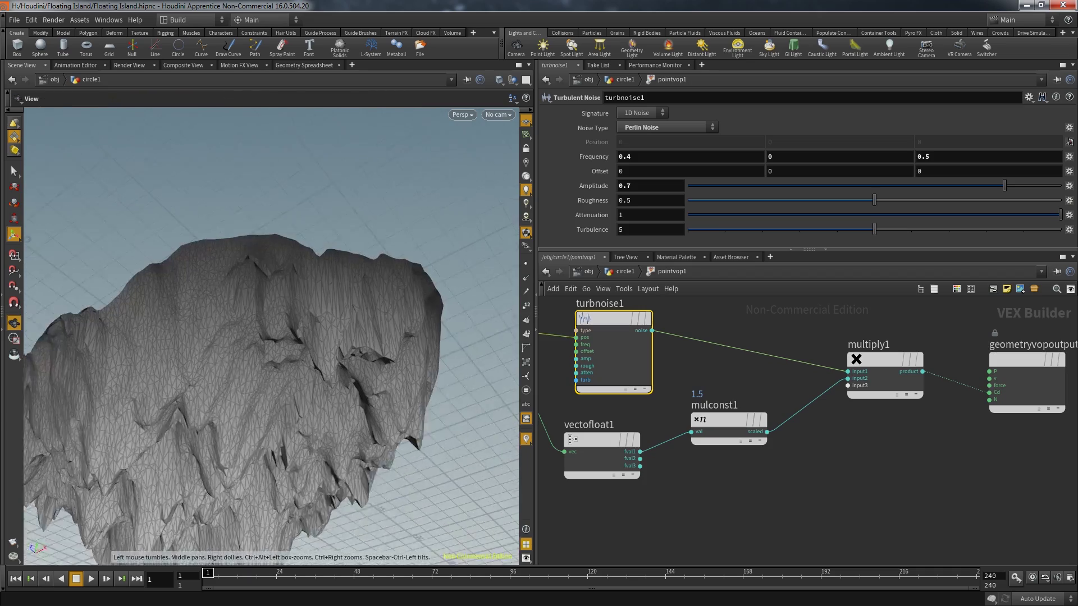
# Back in circle1, paint a few patches onto the rock's underside with paint2.
pyautogui.press('u')
pyautogui.click(773, 400)
pyautogui.moveTo(410, 281)
pyautogui.mouseDown()
pyautogui.moveTo(349, 309)
pyautogui.moveTo(393, 325)
pyautogui.moveTo(168, 342)
pyautogui.moveTo(337, 337)
pyautogui.moveTo(337, 258)
pyautogui.moveTo(275, 371)
pyautogui.moveTo(290, 389)
pyautogui.mouseUp()
pyautogui.press('Escape')
pyautogui.press('Return')
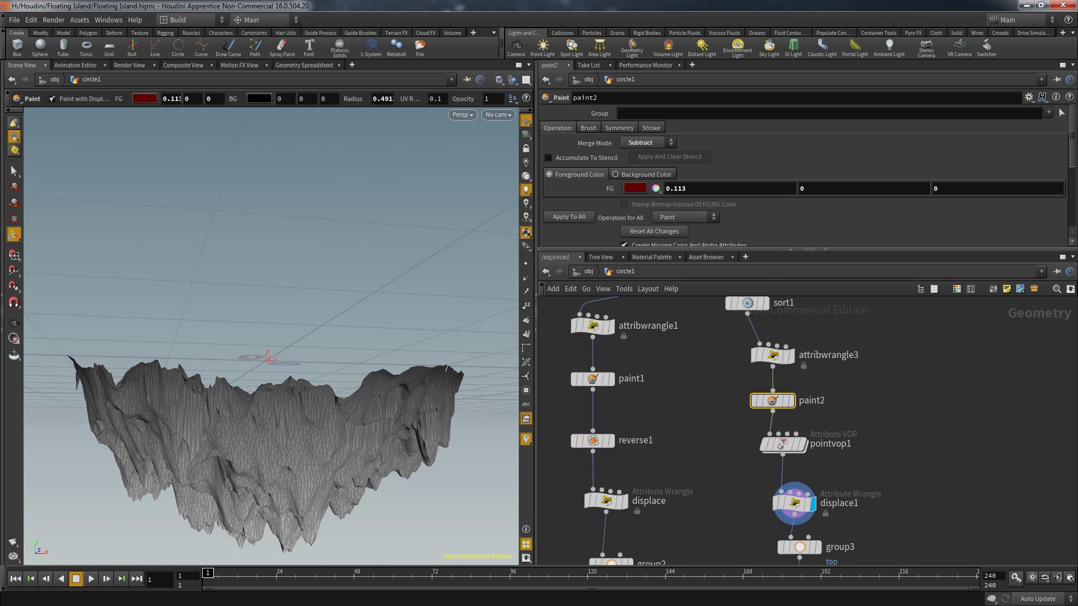
pyautogui.moveTo(808, 505); pyautogui.dragTo(797, 406, button='middle')
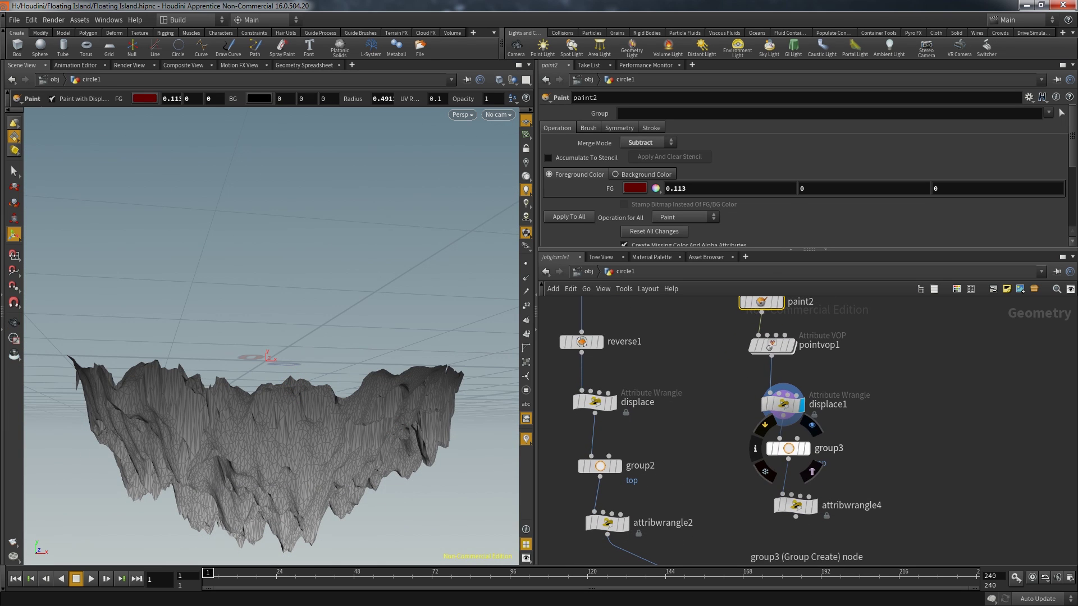
# Name group3's group 'bottom', set attribwrangle4's Group to bottom, and display it.
pyautogui.click(788, 449)
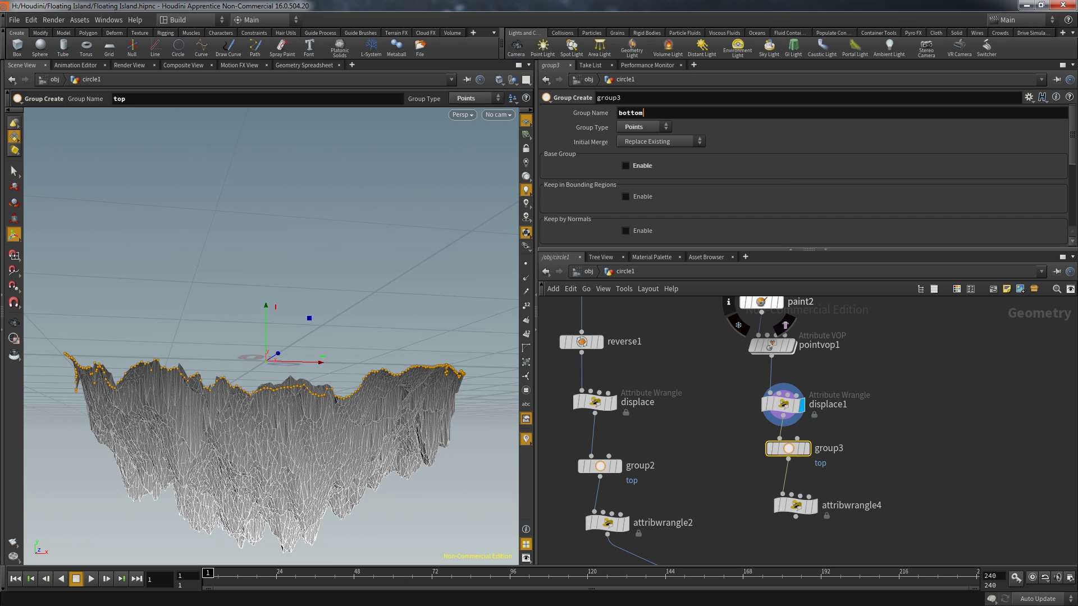
pyautogui.write('bottom')
pyautogui.click(795, 506)
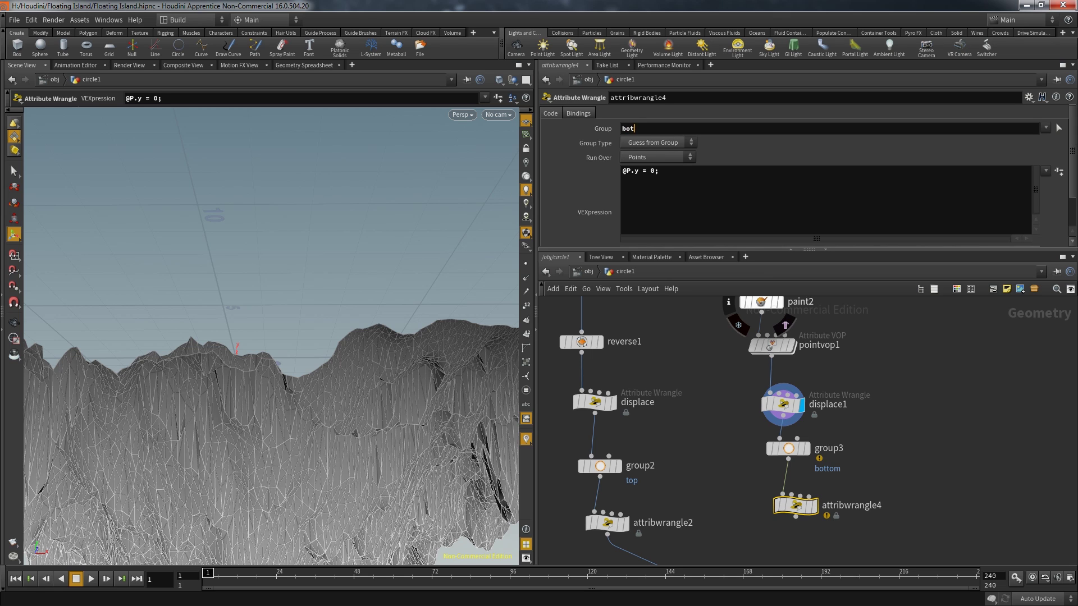
pyautogui.press('Return')
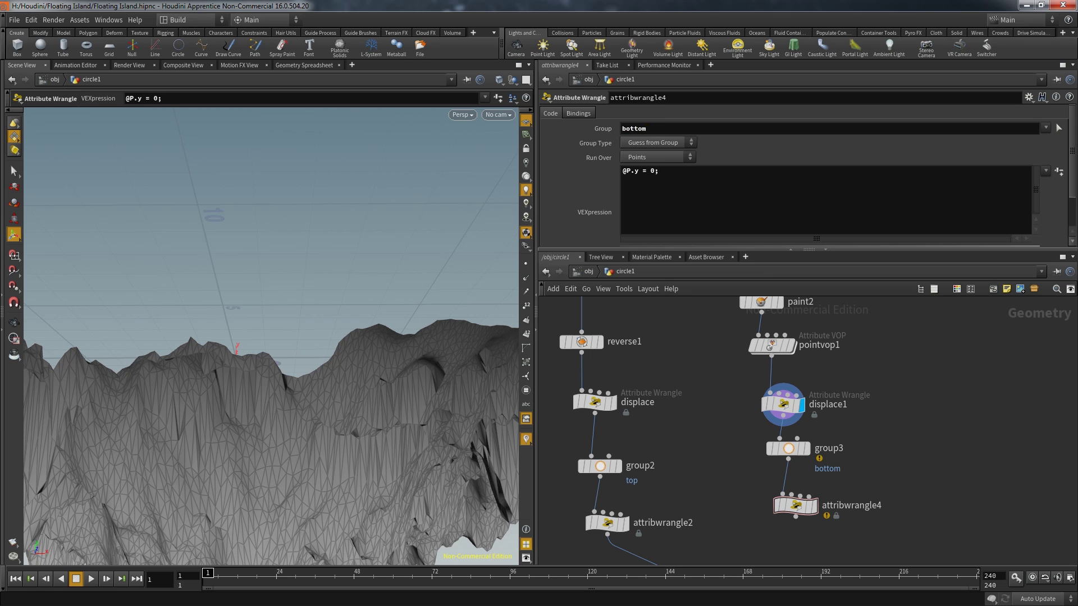
pyautogui.click(813, 506)
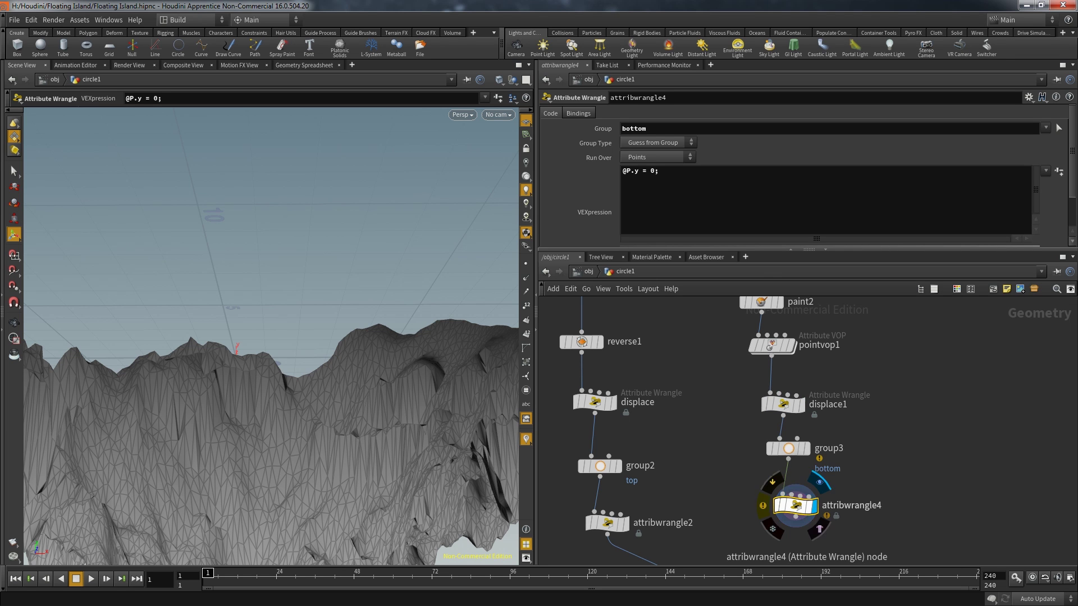
# Check attribwrangle4's invalid-group warning and save Floating Island.hipnc.
pyautogui.click(762, 506)
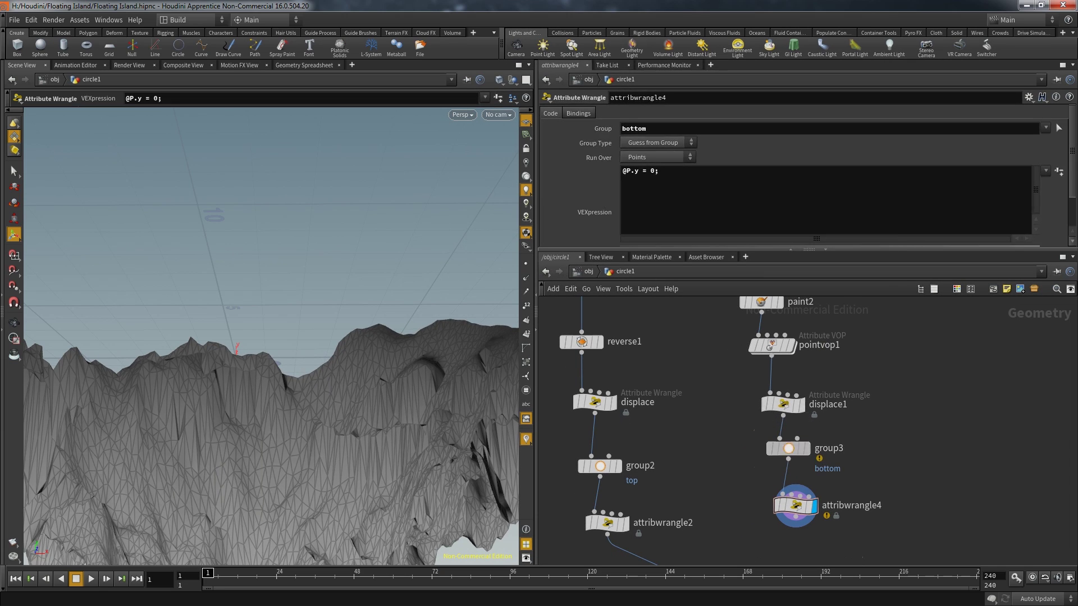
pyautogui.click(788, 448)
pyautogui.scroll(5, 803, 174)
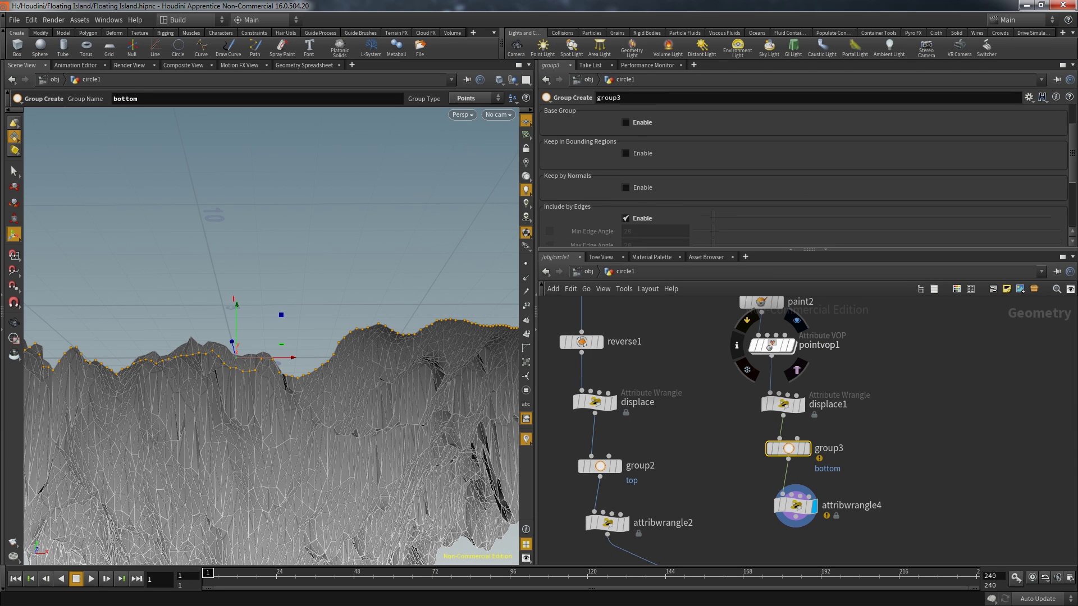
pyautogui.click(796, 506)
pyautogui.hotkey('ctrl', 's')
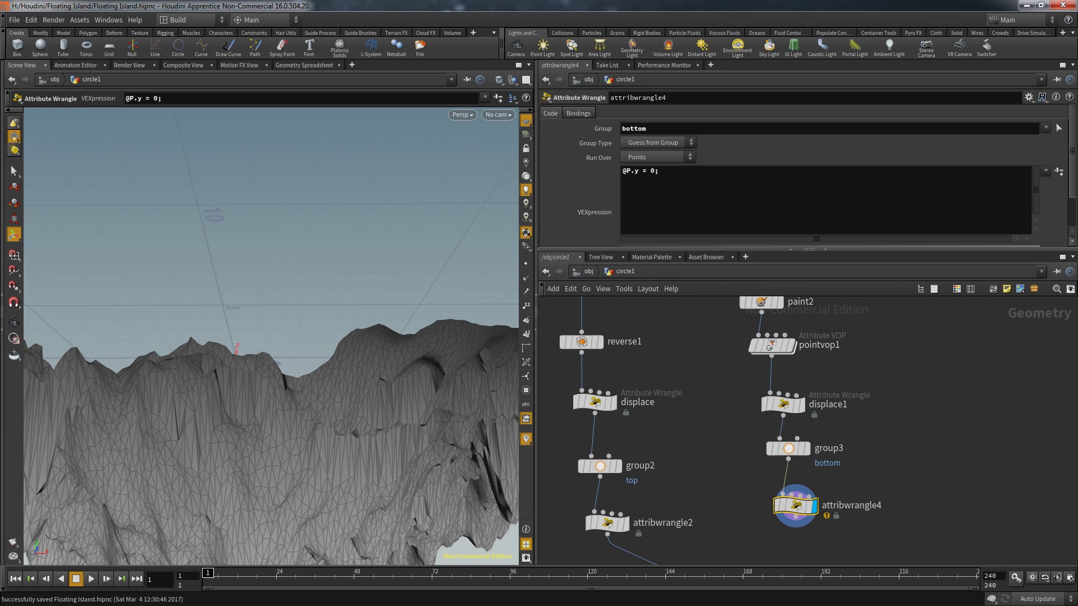
pyautogui.click(788, 448)
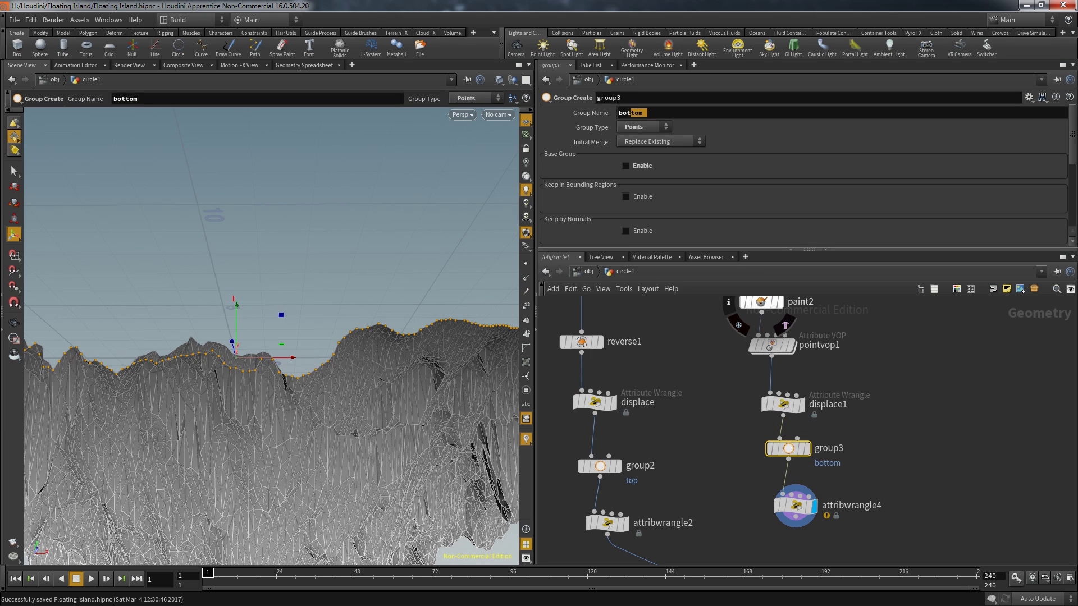
# Rename the group to 'bot' and set attribwrangle4's Group to bot.
pyautogui.press('BackSpace')
pyautogui.moveTo(796, 505)
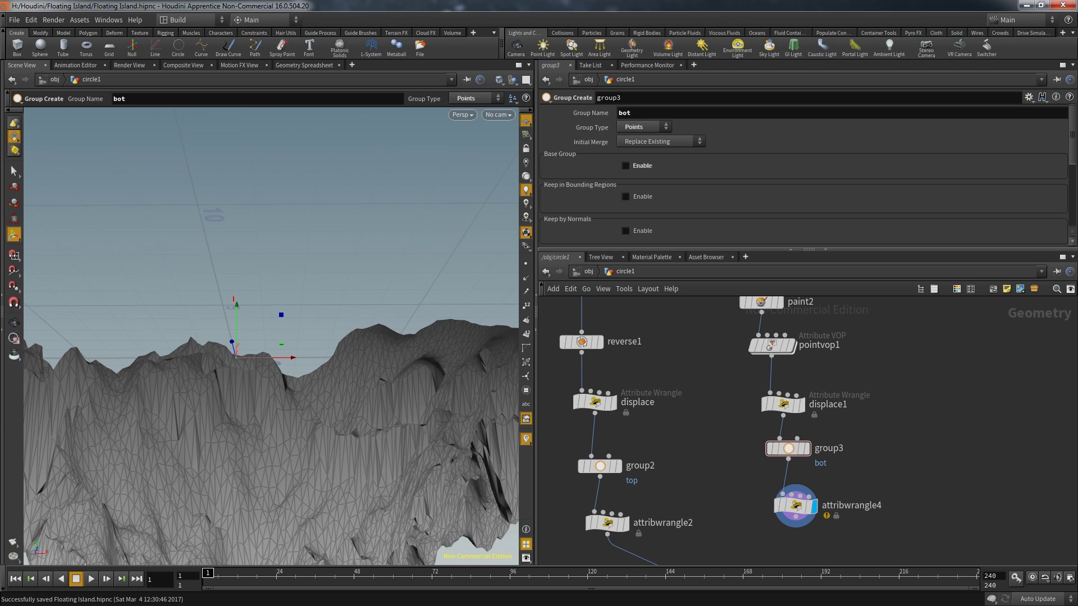
pyautogui.click(796, 507)
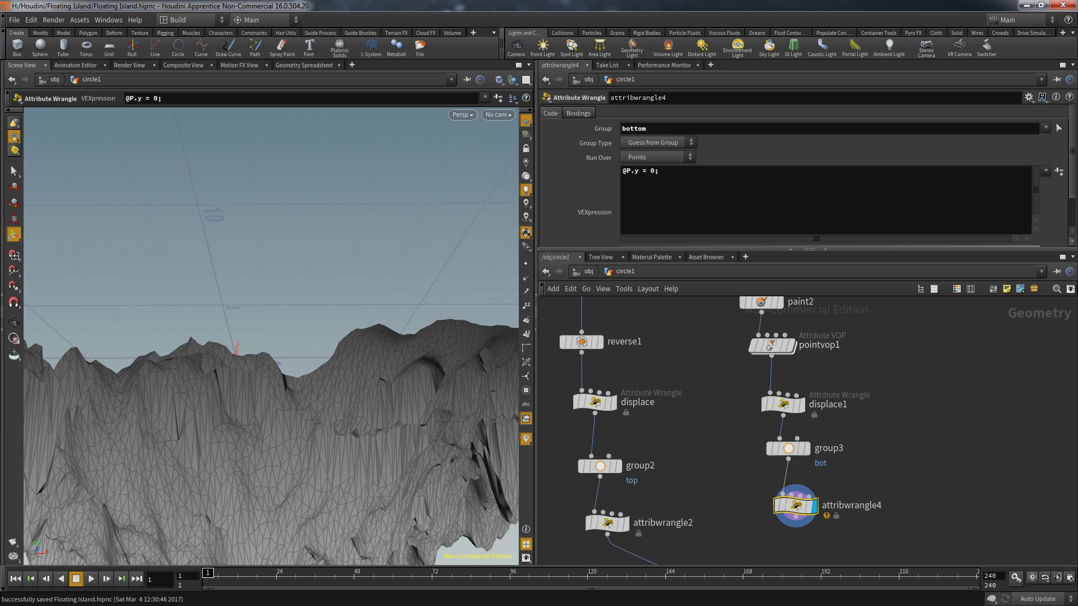
pyautogui.moveTo(773, 345)
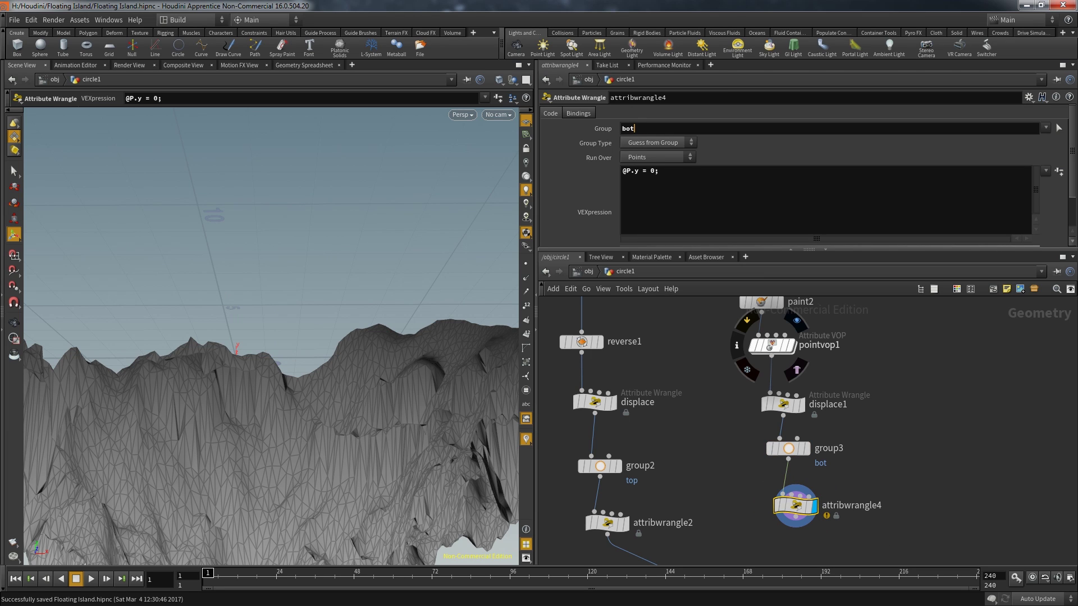
pyautogui.press('Return')
pyautogui.moveTo(796, 505)
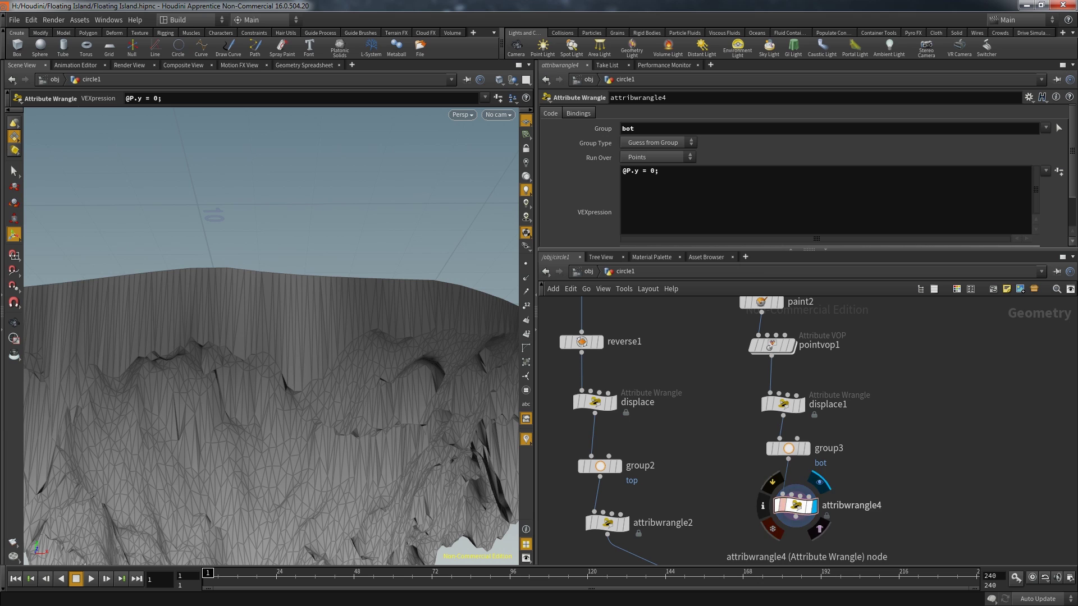
# Frame and orbit the whole island to inspect its flattened top edge.
pyautogui.press('Escape')
pyautogui.press('h')
pyautogui.moveTo(281, 337); pyautogui.dragTo(371, 314)
pyautogui.scroll(5, 370, 314)
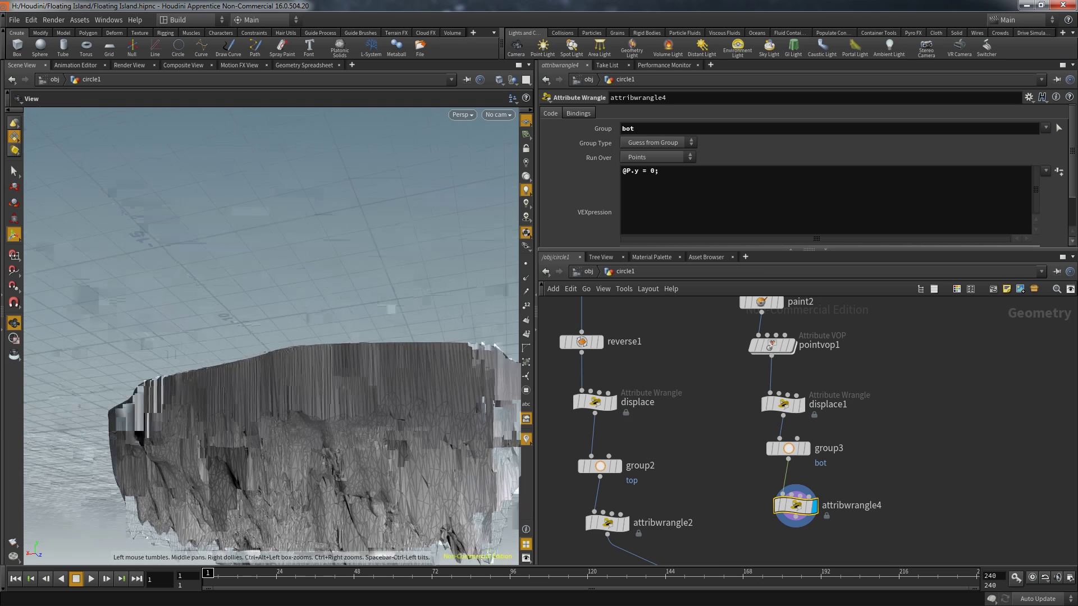
pyautogui.press('Return')
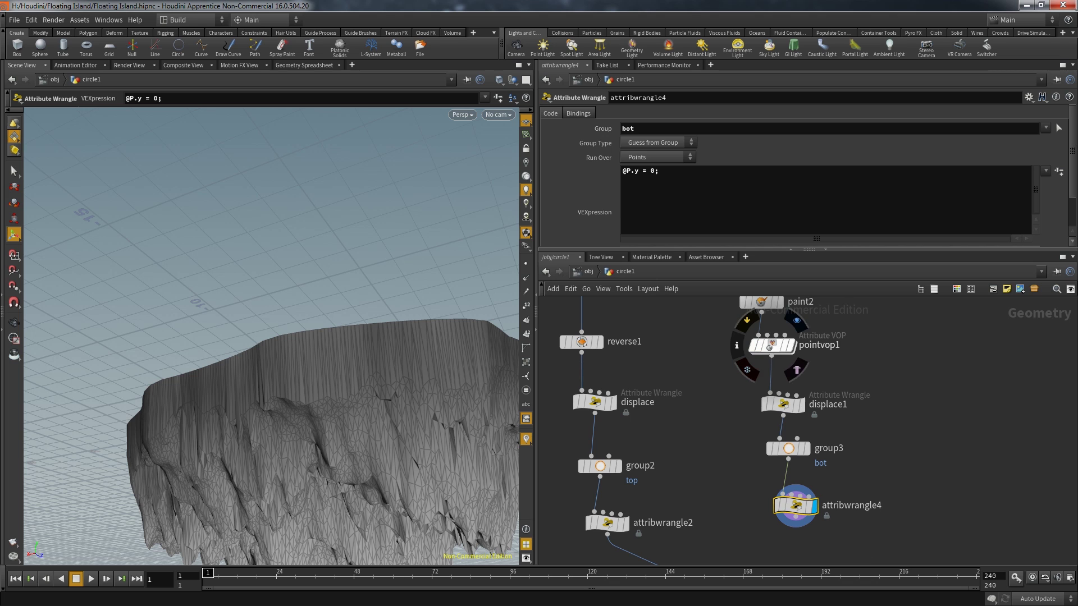
pyautogui.click(761, 304)
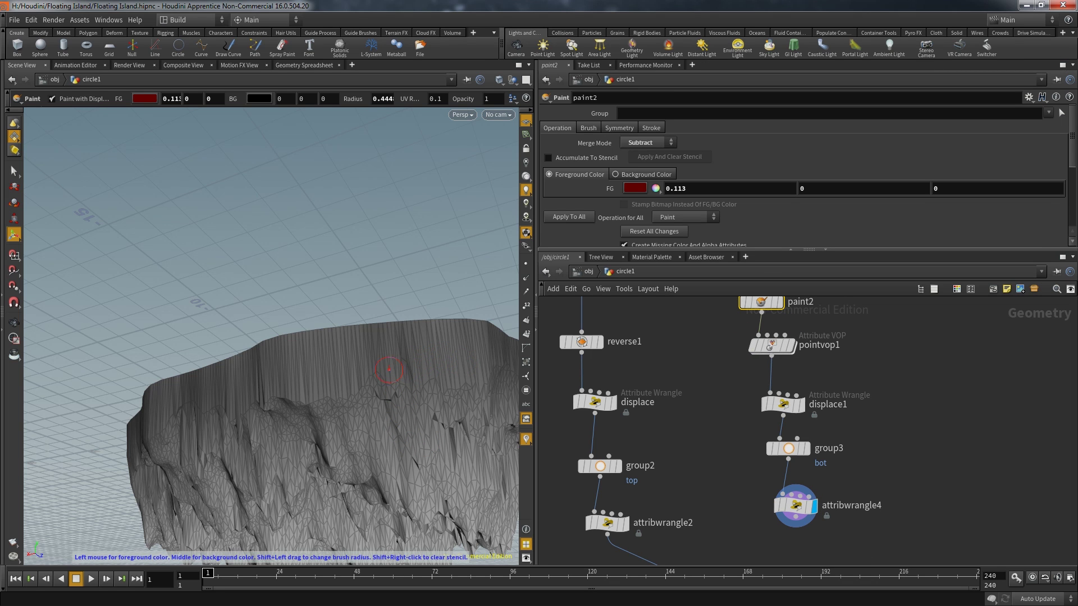
# Brush subtractive strokes over the cliff face, undoing one and enlarging the brush.
pyautogui.scroll(5, 389, 368)
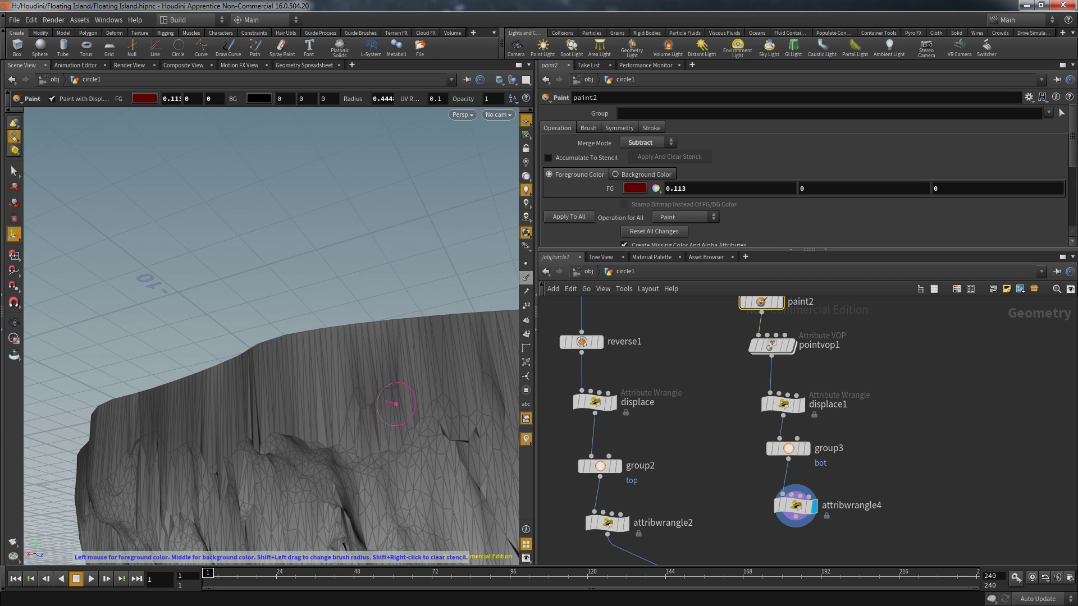
pyautogui.moveTo(303, 414)
pyautogui.mouseDown()
pyautogui.moveTo(328, 439)
pyautogui.moveTo(339, 429)
pyautogui.moveTo(319, 414)
pyautogui.moveTo(328, 393)
pyautogui.moveTo(319, 382)
pyautogui.moveTo(304, 401)
pyautogui.moveTo(338, 451)
pyautogui.mouseUp()
pyautogui.moveTo(223, 408)
pyautogui.mouseDown()
pyautogui.moveTo(447, 372)
pyautogui.moveTo(404, 393)
pyautogui.moveTo(303, 387)
pyautogui.moveTo(393, 371)
pyautogui.mouseUp()
pyautogui.hotkey('ctrl', 'z')
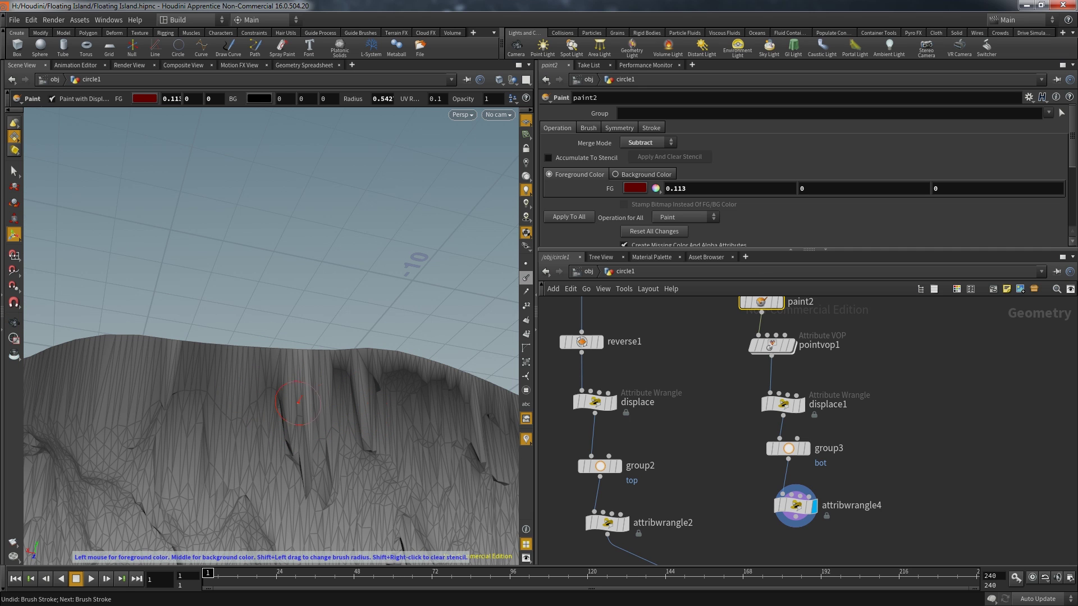
pyautogui.keyDown('shift'); pyautogui.moveTo(146, 404); pyautogui.dragTo(191, 404); pyautogui.keyUp('shift')
# Paint down the dark spike on the cliff top to leave a flatter rim.
pyautogui.moveTo(281, 393)
pyautogui.keyDown('alt'); pyautogui.mouseDown()
pyautogui.moveTo(96, 301)
pyautogui.moveTo(163, 348)
pyautogui.moveTo(191, 394)
pyautogui.moveTo(309, 312)
pyautogui.mouseUp(); pyautogui.keyUp('alt')
pyautogui.moveTo(433, 247)
pyautogui.keyDown('alt'); pyautogui.mouseDown()
pyautogui.moveTo(338, 309)
pyautogui.moveTo(289, 228)
pyautogui.moveTo(277, 241)
pyautogui.mouseUp(); pyautogui.keyUp('alt')
pyautogui.moveTo(168, 277)
pyautogui.keyDown('alt'); pyautogui.mouseDown()
pyautogui.moveTo(202, 261)
pyautogui.moveTo(336, 259)
pyautogui.moveTo(281, 219)
pyautogui.moveTo(168, 348)
pyautogui.mouseUp(); pyautogui.keyUp('alt')
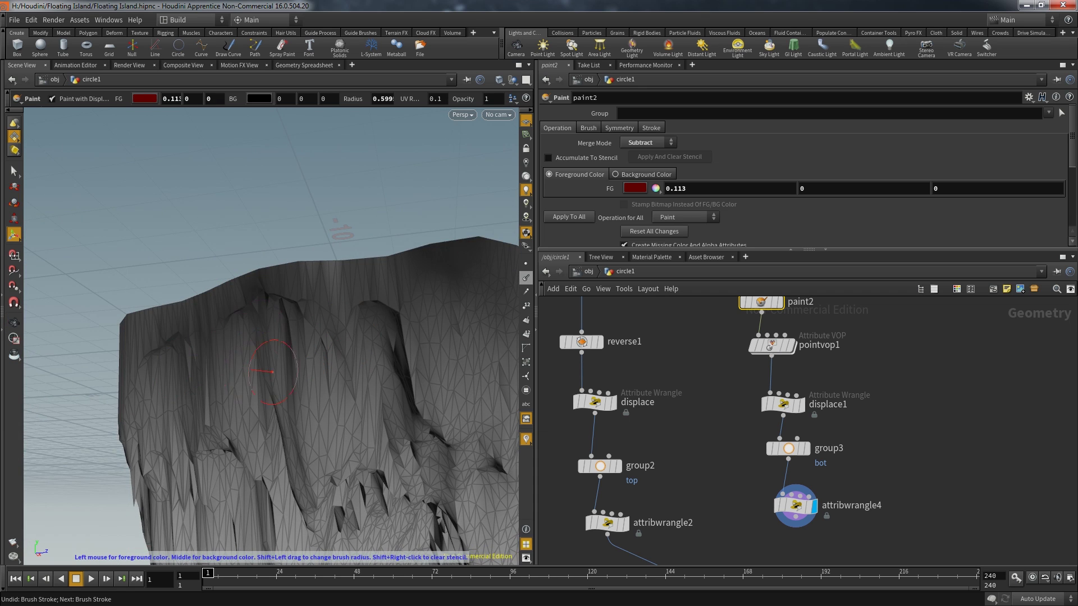
pyautogui.moveTo(272, 372)
pyautogui.keyDown('alt'); pyautogui.mouseDown()
pyautogui.moveTo(382, 359)
pyautogui.moveTo(391, 370)
pyautogui.moveTo(359, 359)
pyautogui.mouseUp(); pyautogui.keyUp('alt')
pyautogui.middleClick(392, 369)
pyautogui.click(409, 319)
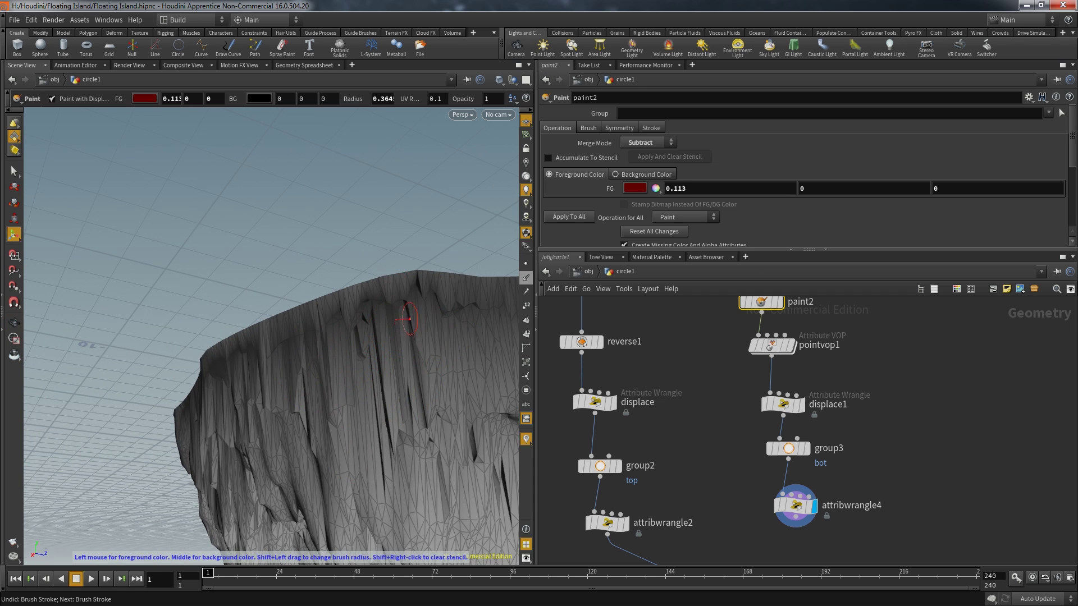
pyautogui.keyDown('alt'); pyautogui.moveTo(409, 318); pyautogui.dragTo(313, 392); pyautogui.keyUp('alt')
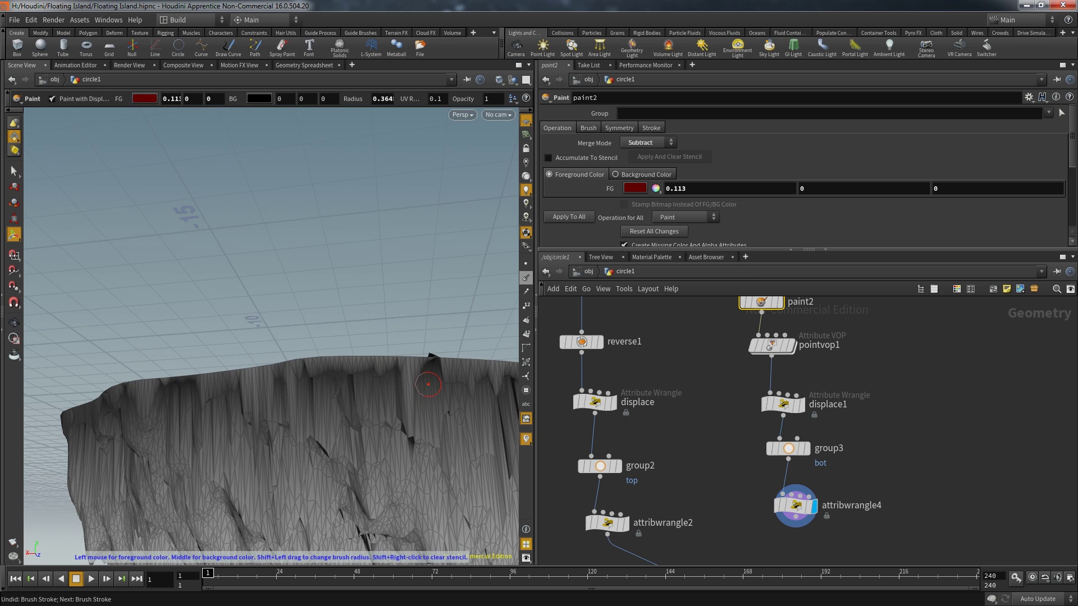
pyautogui.moveTo(428, 384)
pyautogui.mouseDown()
pyautogui.moveTo(383, 410)
pyautogui.moveTo(387, 449)
pyautogui.moveTo(393, 396)
pyautogui.moveTo(419, 386)
pyautogui.mouseUp()
pyautogui.press('Escape')
pyautogui.press('Return')
# Move the smooth node aside and place a new merge1 node via 'mer'.
pyautogui.scroll(-4, 665, 519)
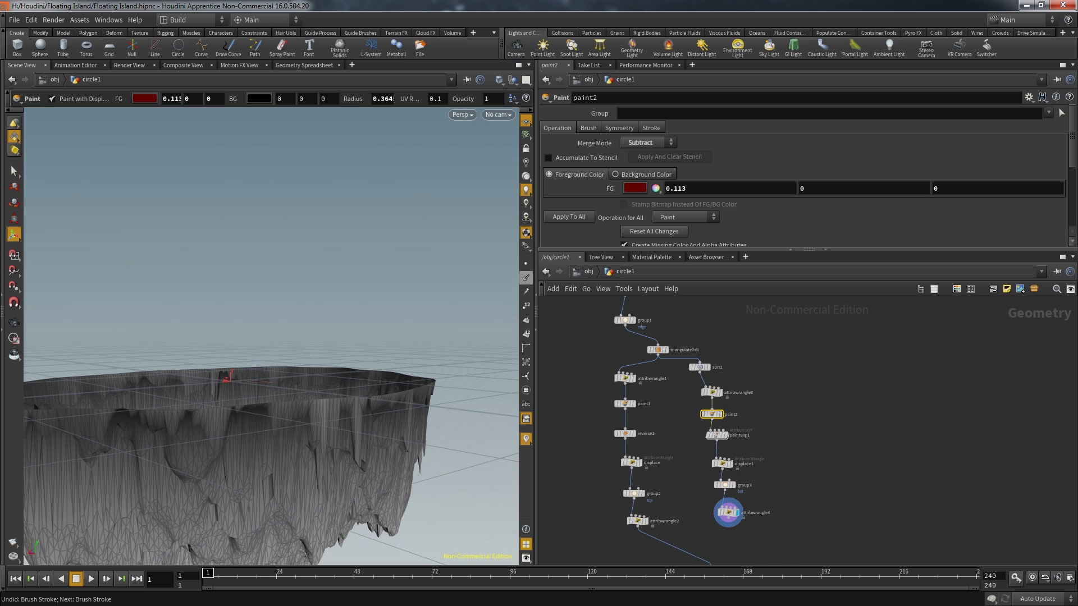
pyautogui.moveTo(665, 519); pyautogui.dragTo(667, 439, button='middle')
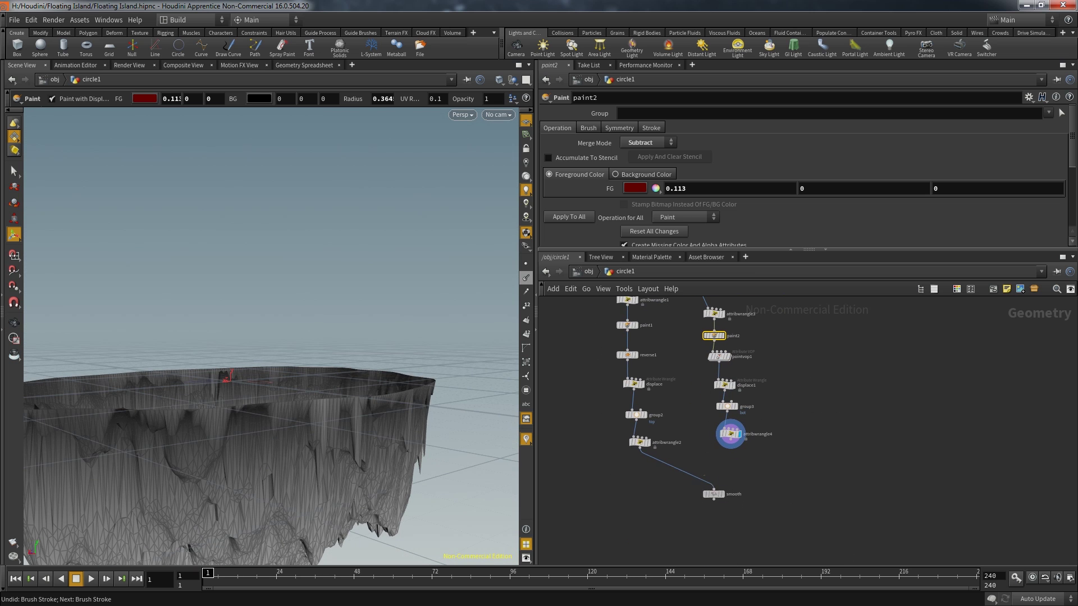
pyautogui.moveTo(715, 491); pyautogui.dragTo(692, 506)
pyautogui.press('Tab')
pyautogui.moveTo(724, 477)
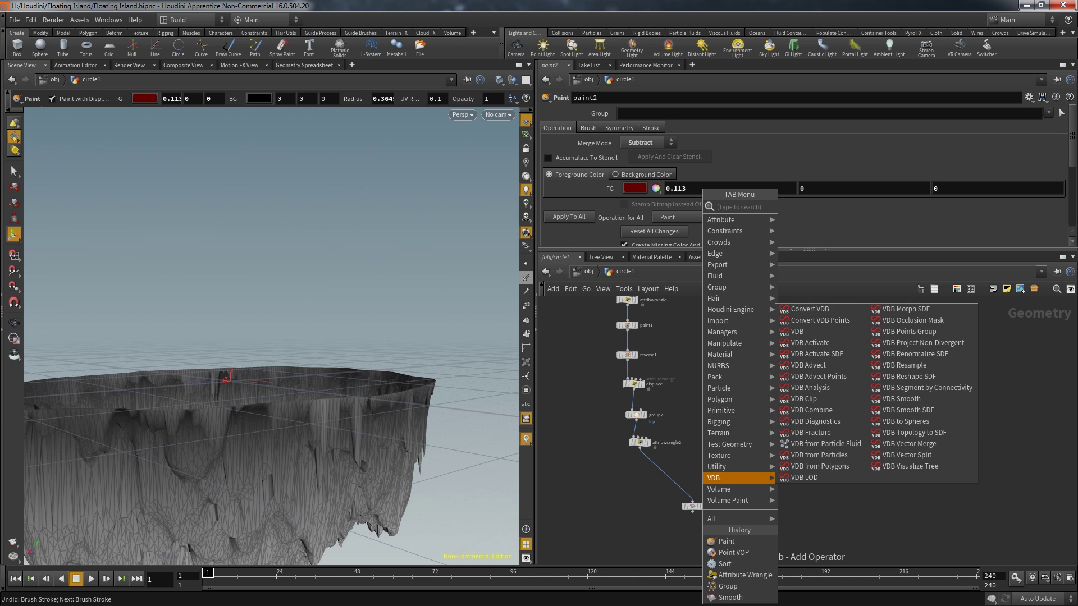
pyautogui.write('merge')
pyautogui.press('Return')
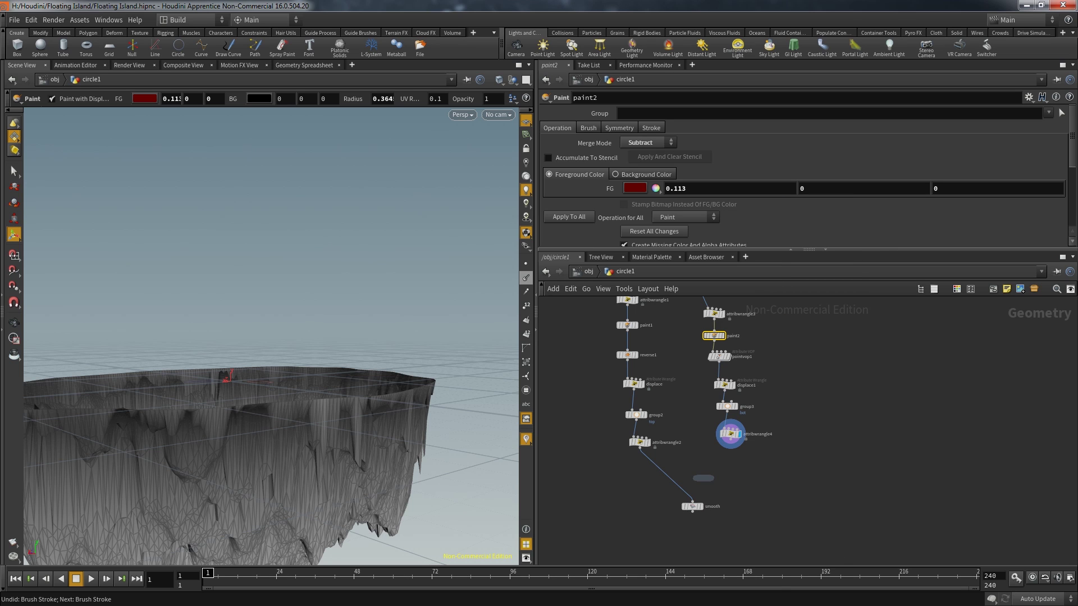
pyautogui.click(694, 476)
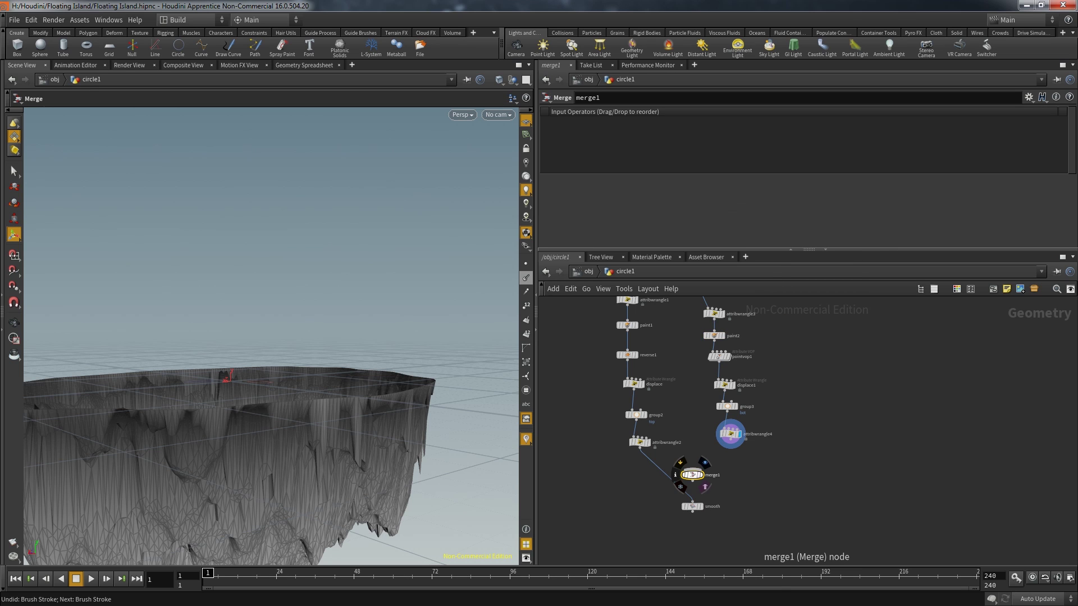
# Wire attribwrangle2 and attribwrangle4 into merge1.
pyautogui.click(730, 447)
pyautogui.click(698, 402)
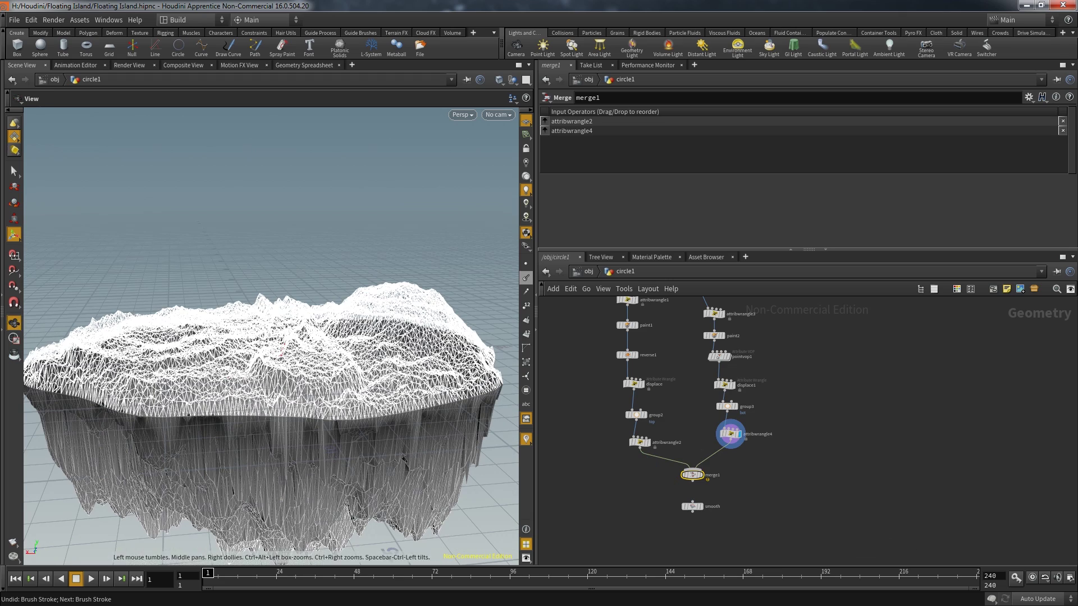
pyautogui.click(730, 434)
pyautogui.click(693, 475)
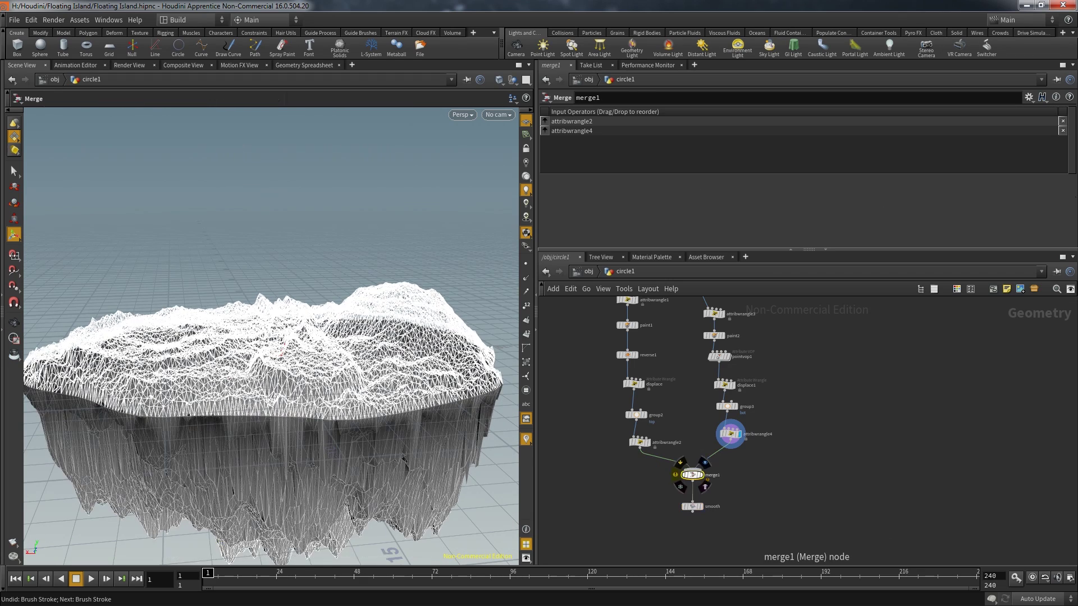
# Orbit to inspect the merged island and move the smooth node below merge1.
pyautogui.keyDown('alt'); pyautogui.moveTo(281, 337); pyautogui.dragTo(393, 343); pyautogui.keyUp('alt')
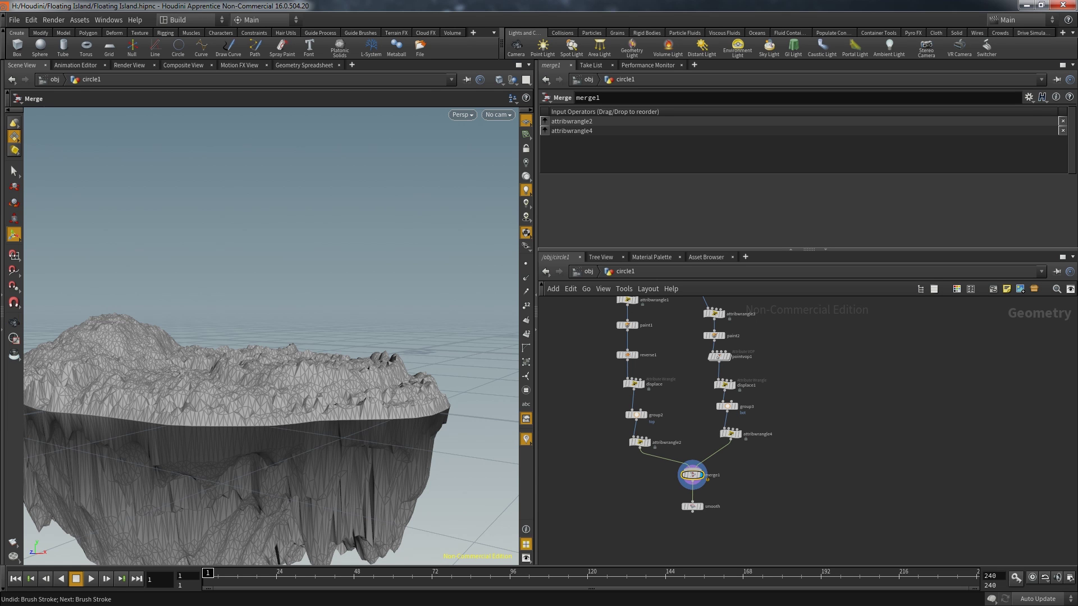
pyautogui.press('Escape')
pyautogui.moveTo(270, 393); pyautogui.dragTo(269, 365)
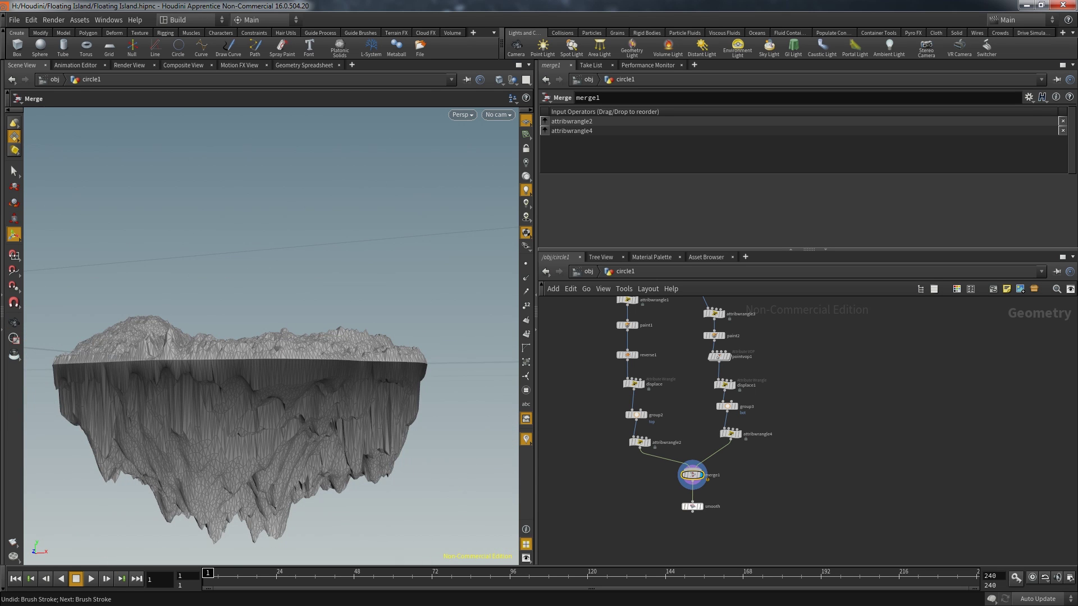
pyautogui.moveTo(693, 506); pyautogui.dragTo(692, 511)
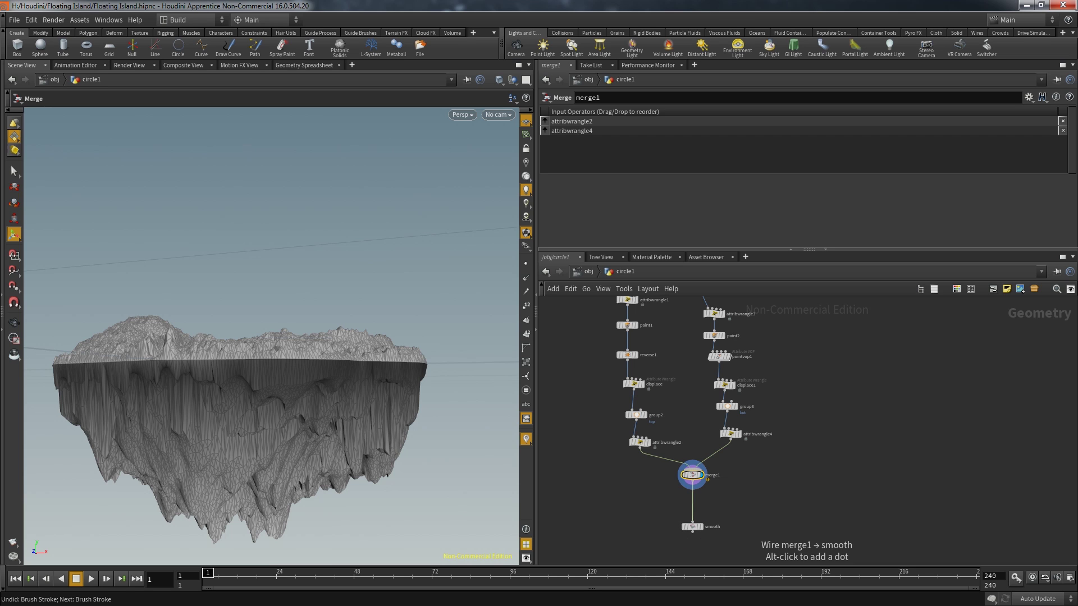
# Insert a fuse1 node between merge1 and smooth and display its result.
pyautogui.press('Tab')
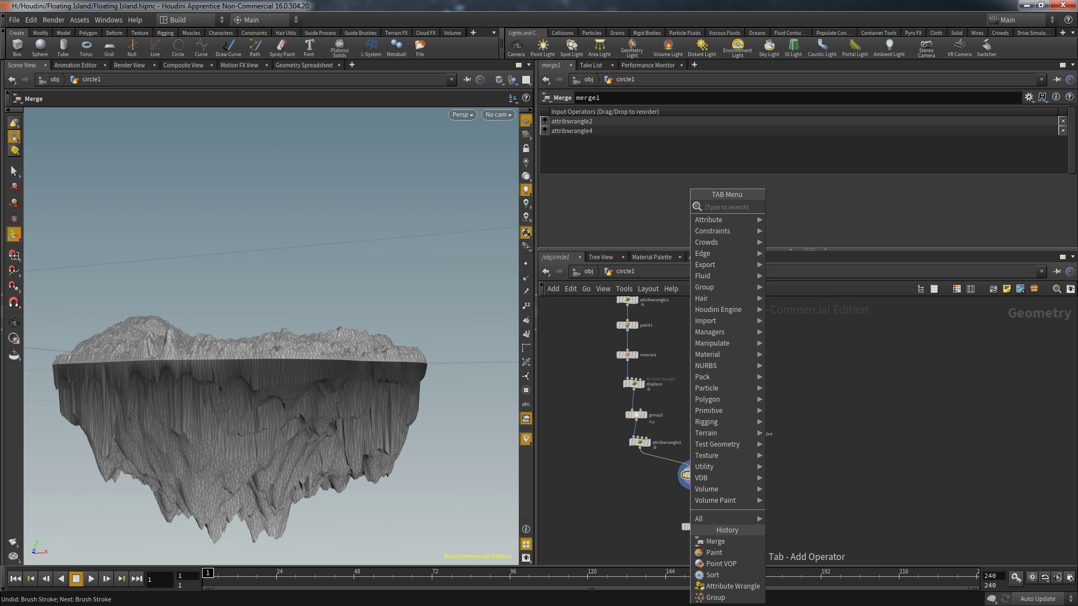
pyautogui.press('Escape')
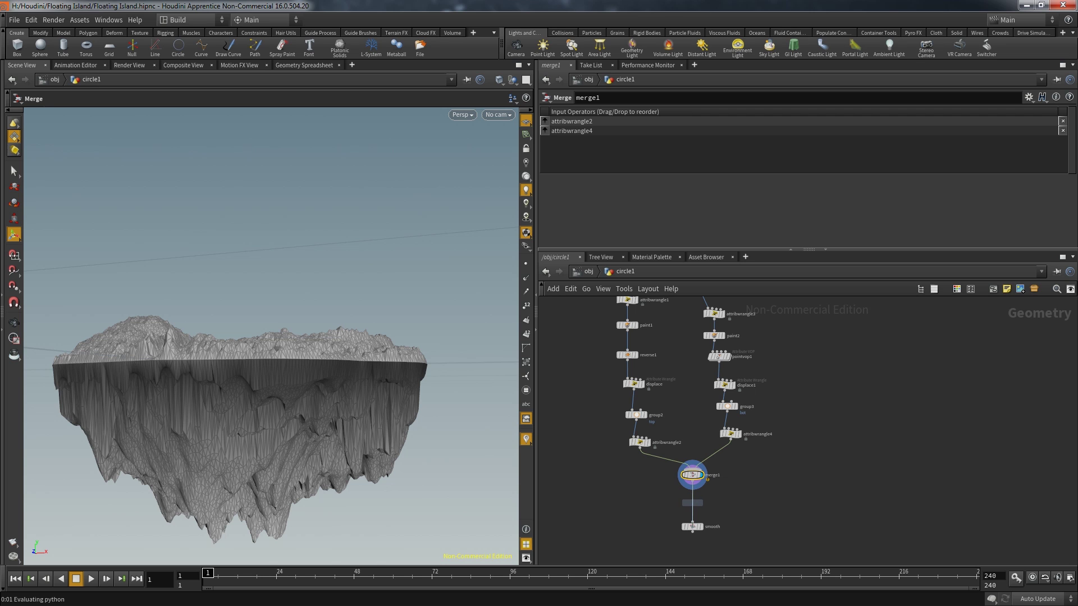
pyautogui.click(692, 501)
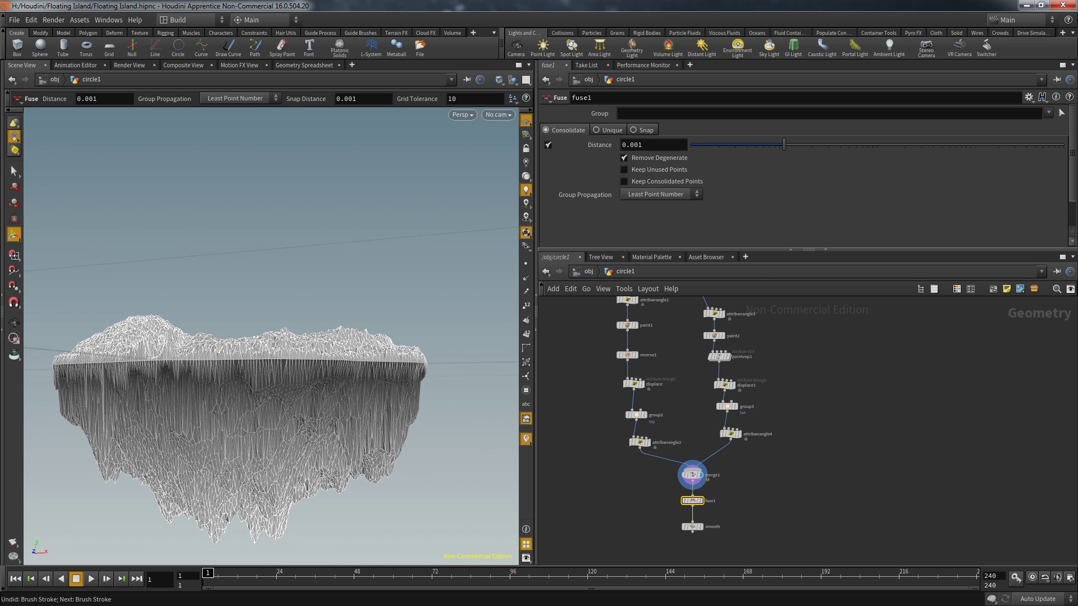
pyautogui.click(705, 488)
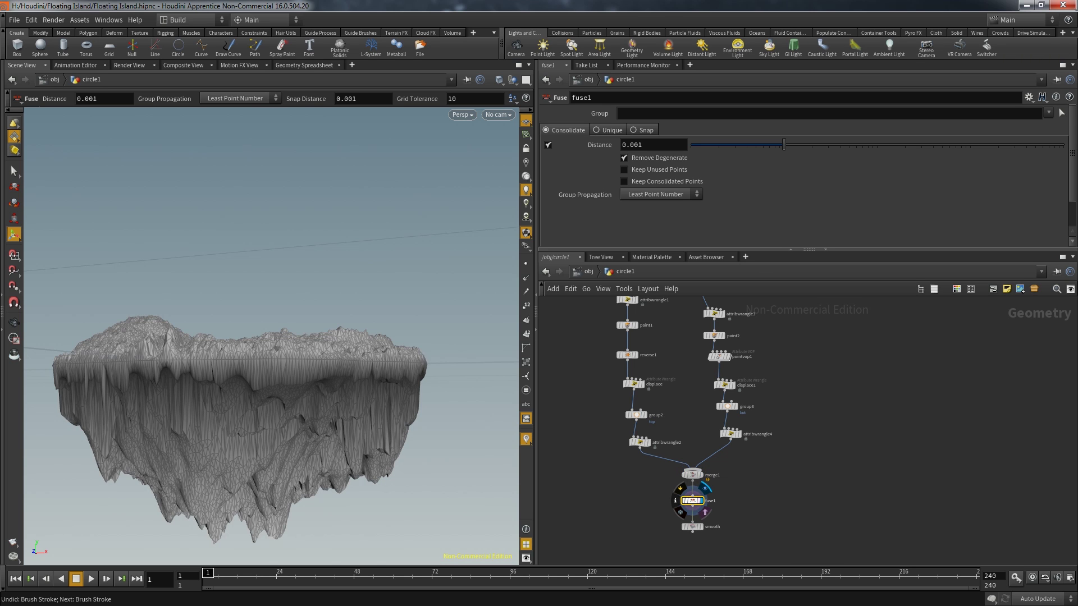
pyautogui.press('Escape')
pyautogui.scroll(5, 269, 365)
pyautogui.scroll(5, 271, 337)
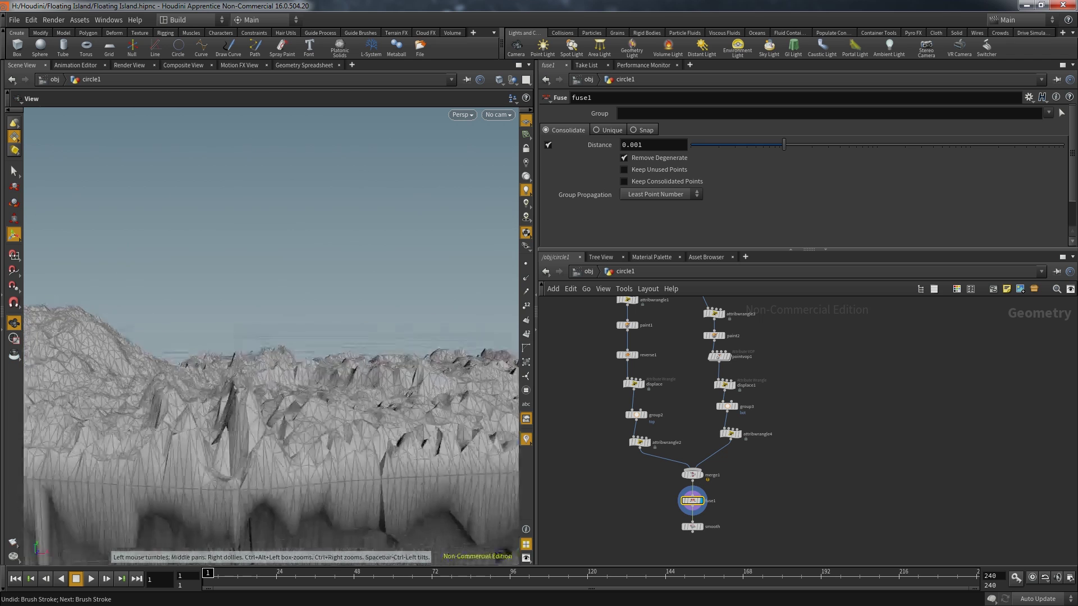
pyautogui.scroll(2, 271, 337)
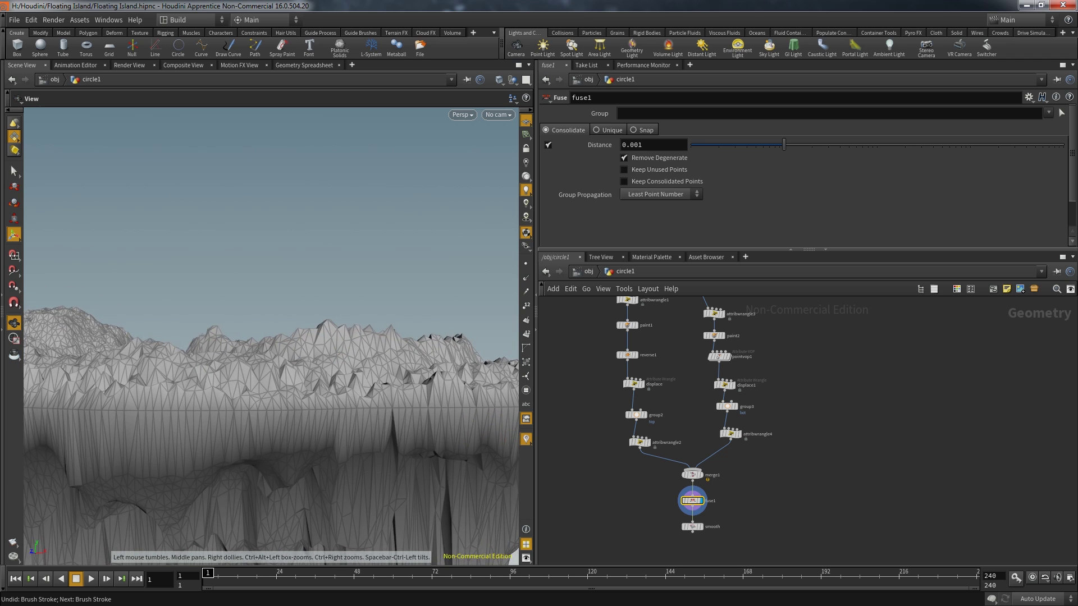
pyautogui.scroll(2, 271, 336)
pyautogui.press('Return')
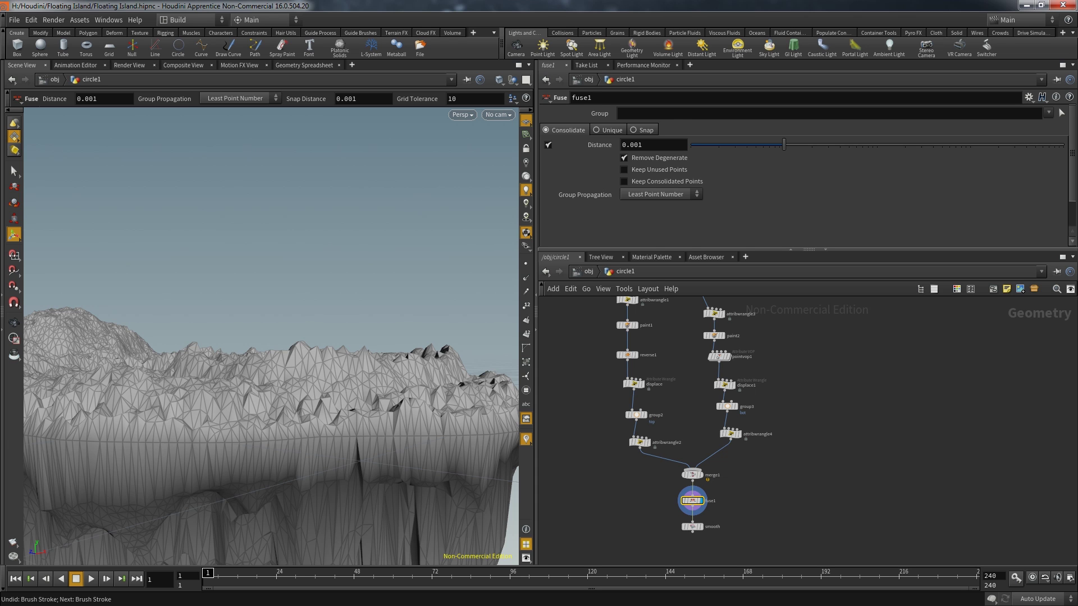
# Display the smooth node and look down on the fused, smoothed island.
pyautogui.click(714, 335)
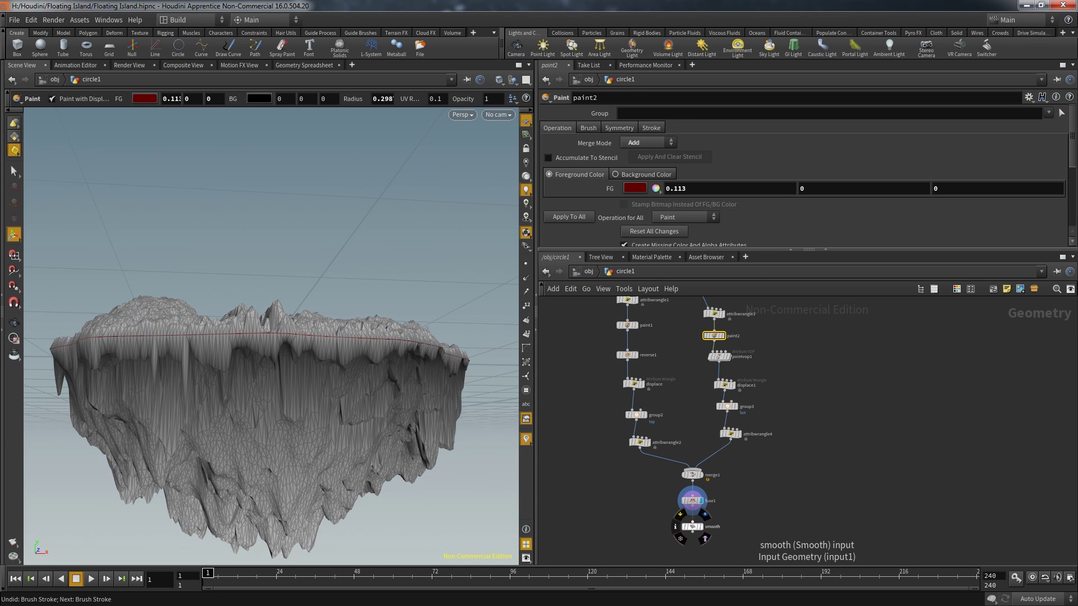
pyautogui.click(705, 513)
pyautogui.press('Escape')
pyautogui.moveTo(270, 337)
pyautogui.mouseDown()
pyautogui.moveTo(303, 404)
pyautogui.moveTo(348, 444)
pyautogui.mouseUp()
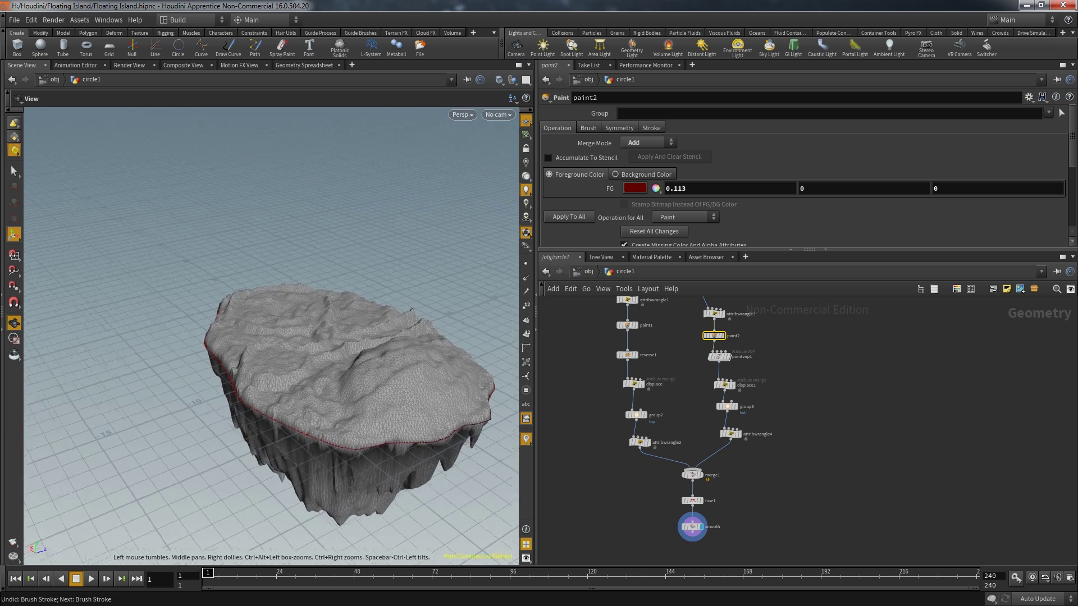
pyautogui.press('Return')
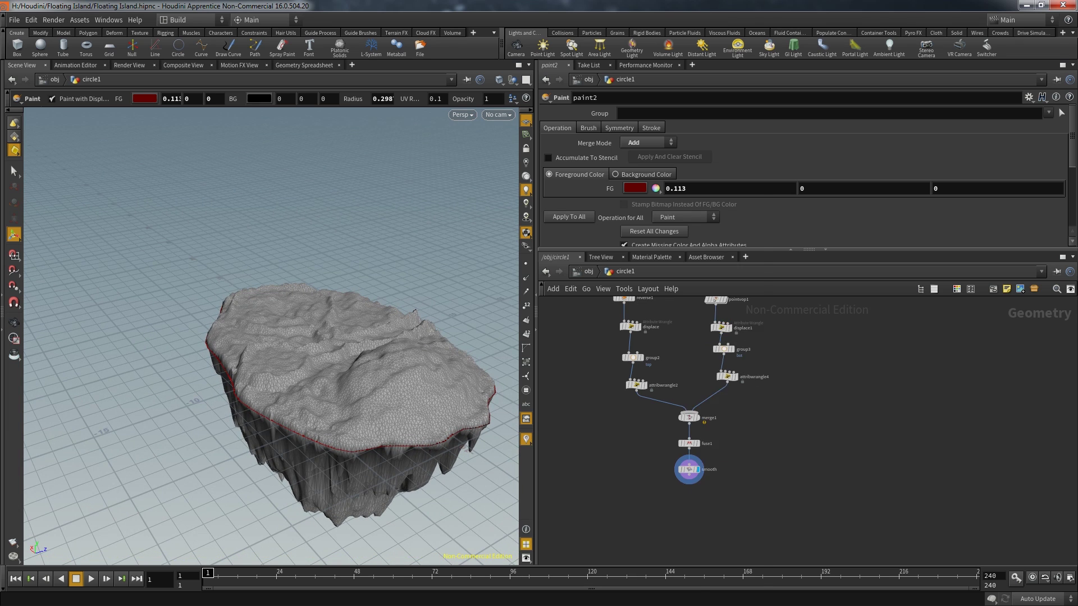
# Add a Color node named color1 below smooth and darken its colour to black.
pyautogui.press('Tab')
pyautogui.write('color')
pyautogui.press('Return')
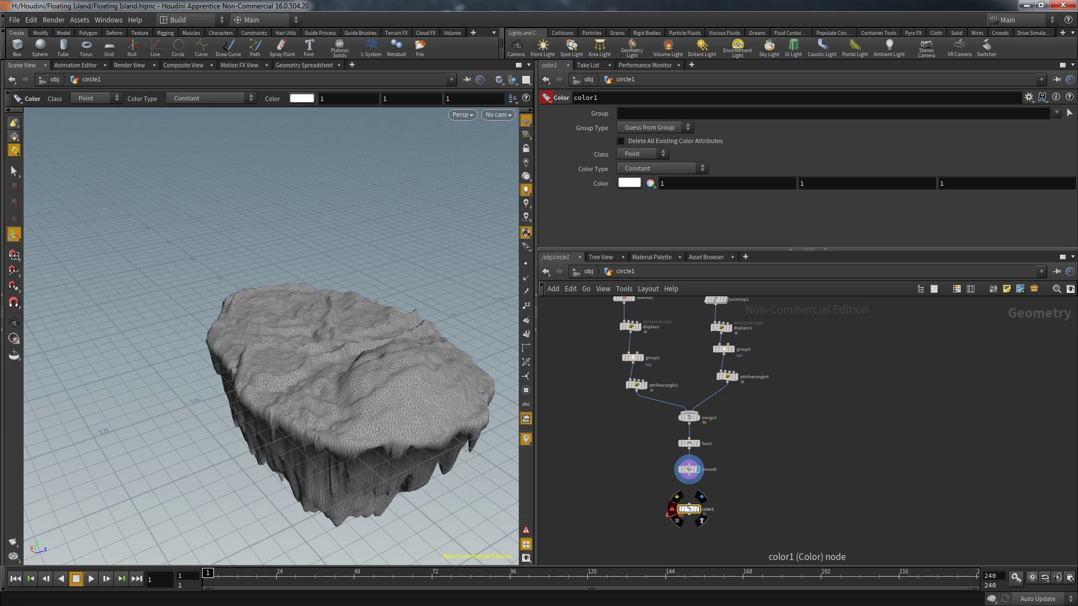
pyautogui.click(628, 182)
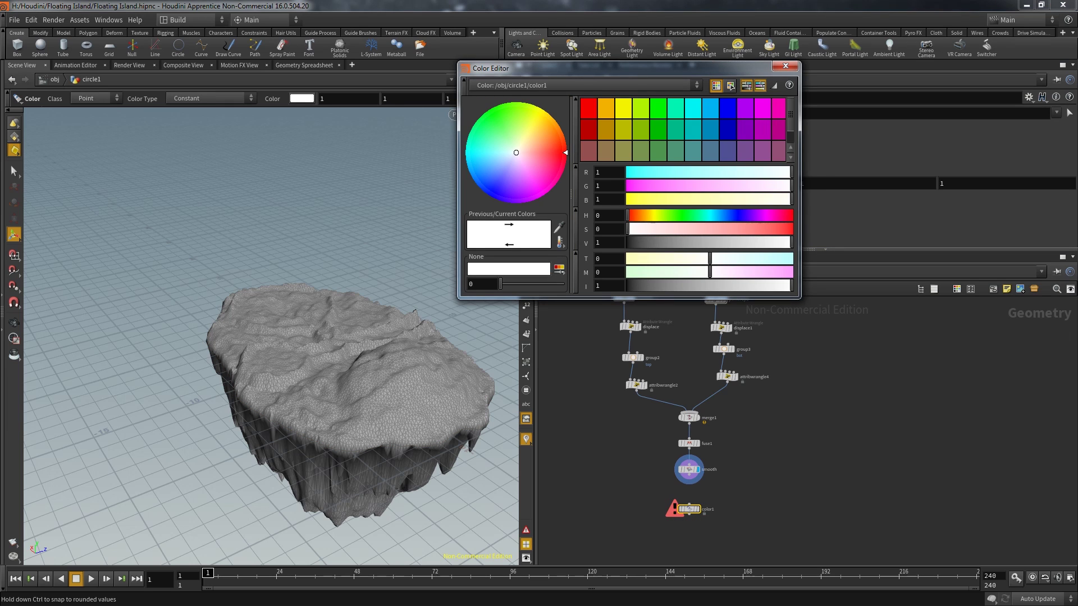
pyautogui.moveTo(791, 286); pyautogui.dragTo(626, 286)
pyautogui.click(786, 66)
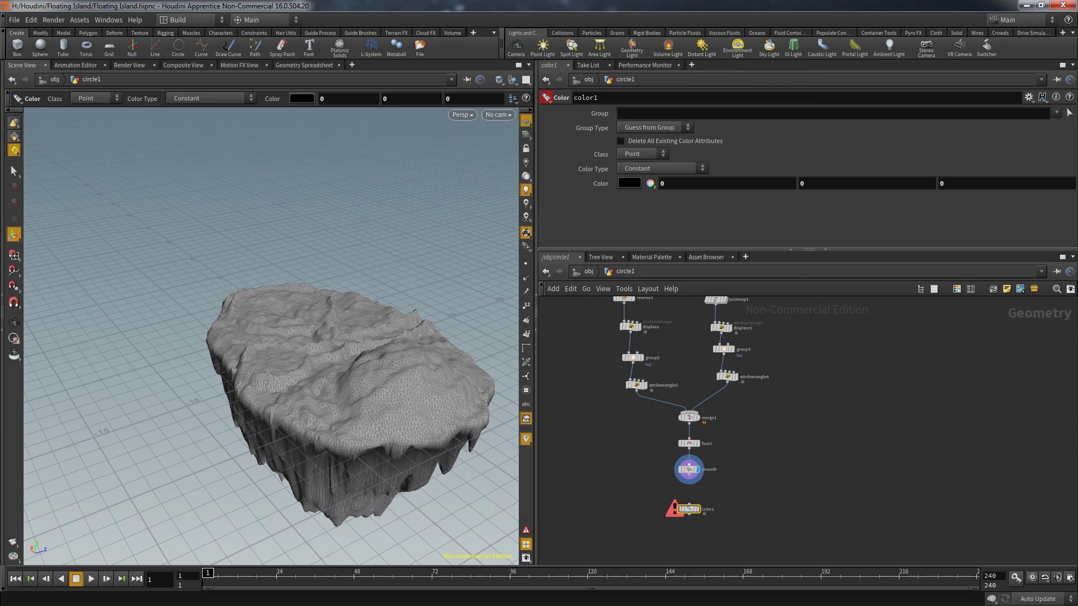
# Wire smooth's output into color1 and make color1 the displayed node.
pyautogui.moveTo(689, 482); pyautogui.dragTo(689, 505)
pyautogui.click(698, 509)
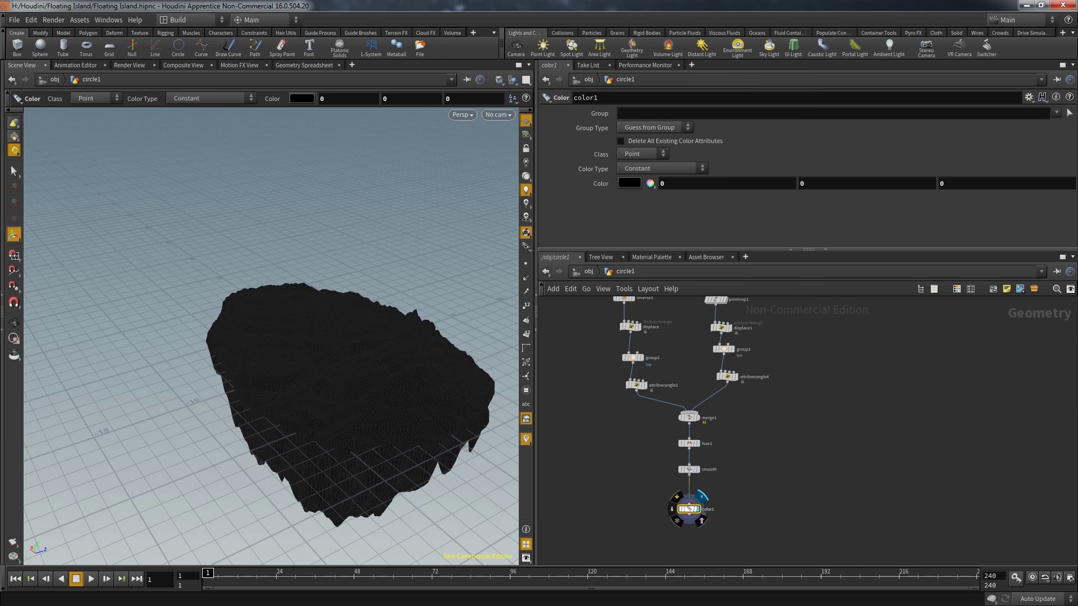
pyautogui.moveTo(716, 493); pyautogui.dragTo(737, 476, button='middle')
pyautogui.press('Escape')
pyautogui.moveTo(270, 393); pyautogui.dragTo(205, 328)
# Lighten color1 to a mid grey of 0.369 and show the island smooth shaded.
pyautogui.press('Return')
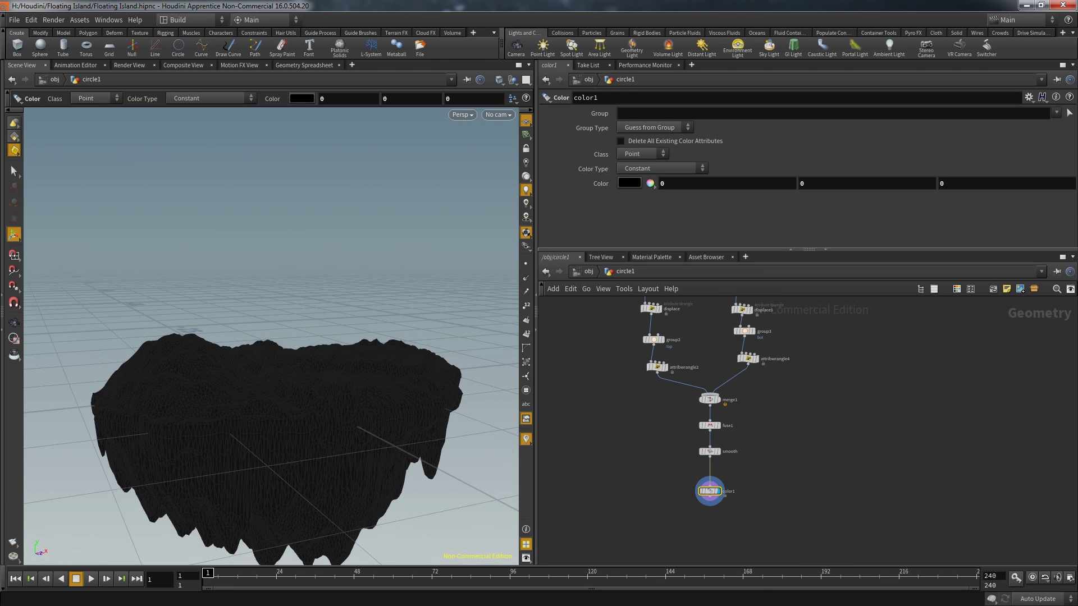
pyautogui.click(629, 183)
pyautogui.moveTo(627, 243); pyautogui.dragTo(688, 243)
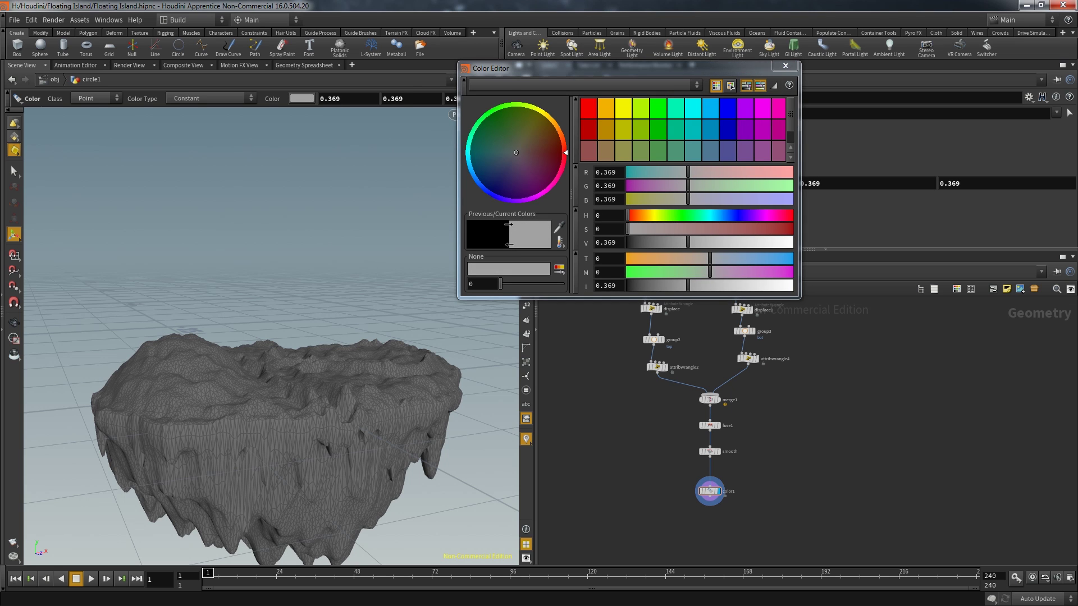
pyautogui.click(499, 79)
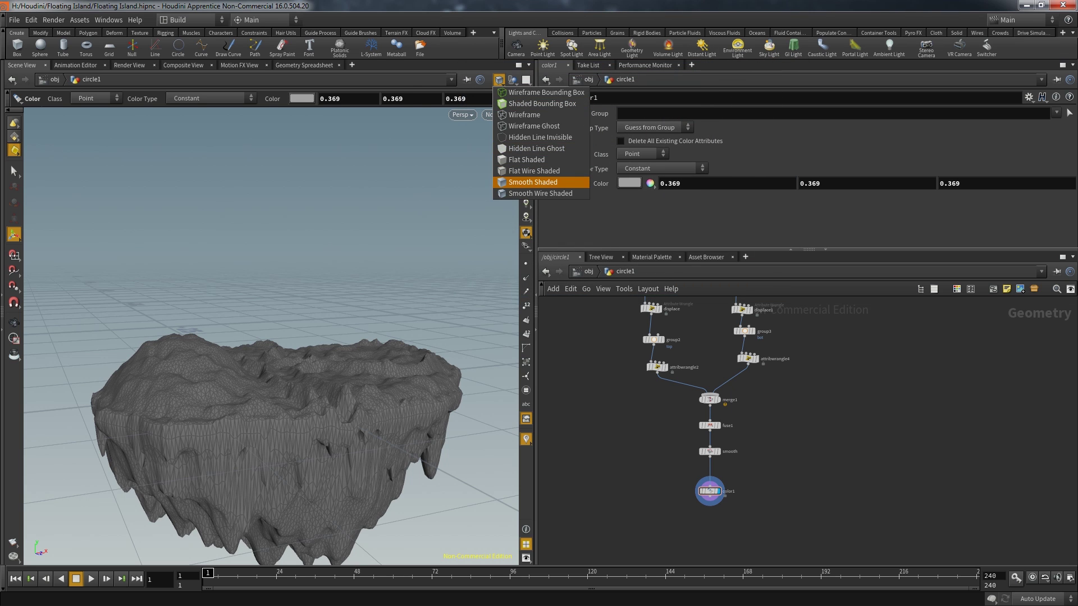
pyautogui.click(533, 182)
pyautogui.press('Escape')
pyautogui.moveTo(280, 348)
pyautogui.mouseDown()
pyautogui.moveTo(247, 309)
pyautogui.moveTo(263, 393)
pyautogui.moveTo(298, 331)
pyautogui.mouseUp()
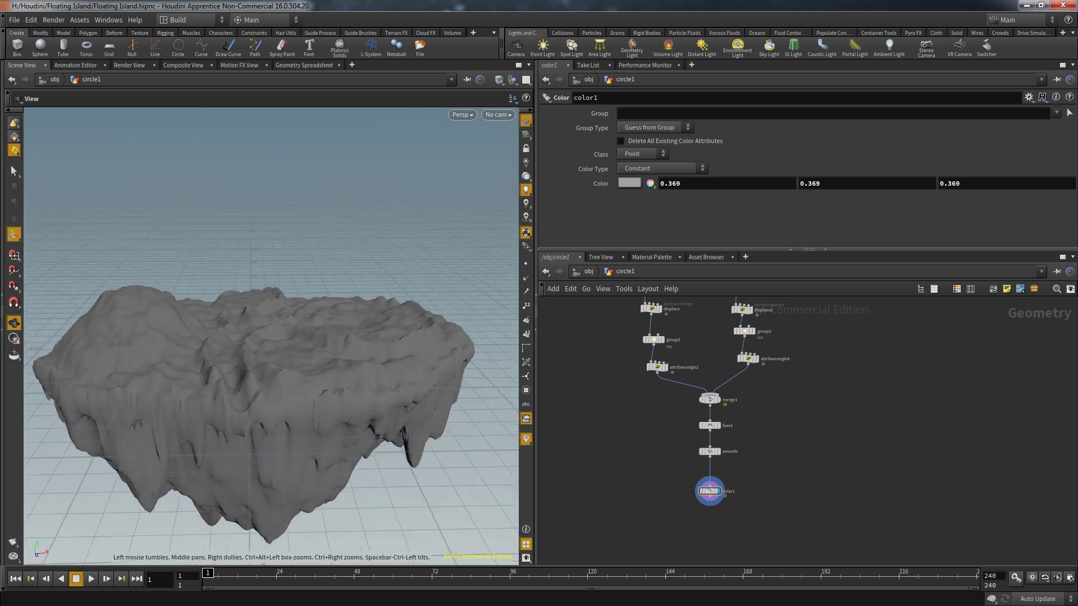